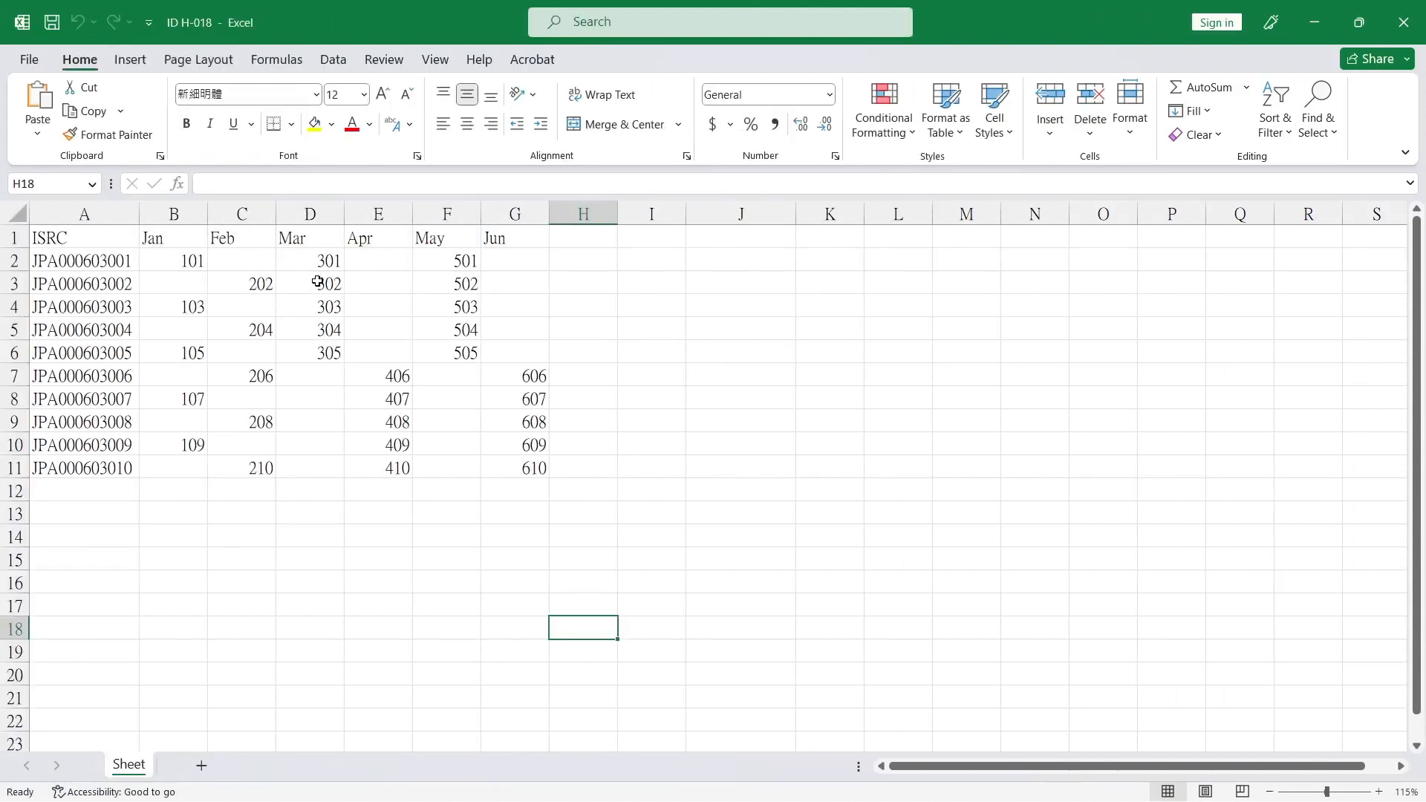
- Fill the Mar series down to row 11 and the Apr series up to row 2 in the sheet
{"action": "left_click_drag", "start_coordinate": [320, 268], "coordinate": [338, 477]}
{"action": "left_click_drag", "start_coordinate": [396, 379], "coordinate": [411, 261]}
{"action": "left_click", "coordinate": [609, 332]}
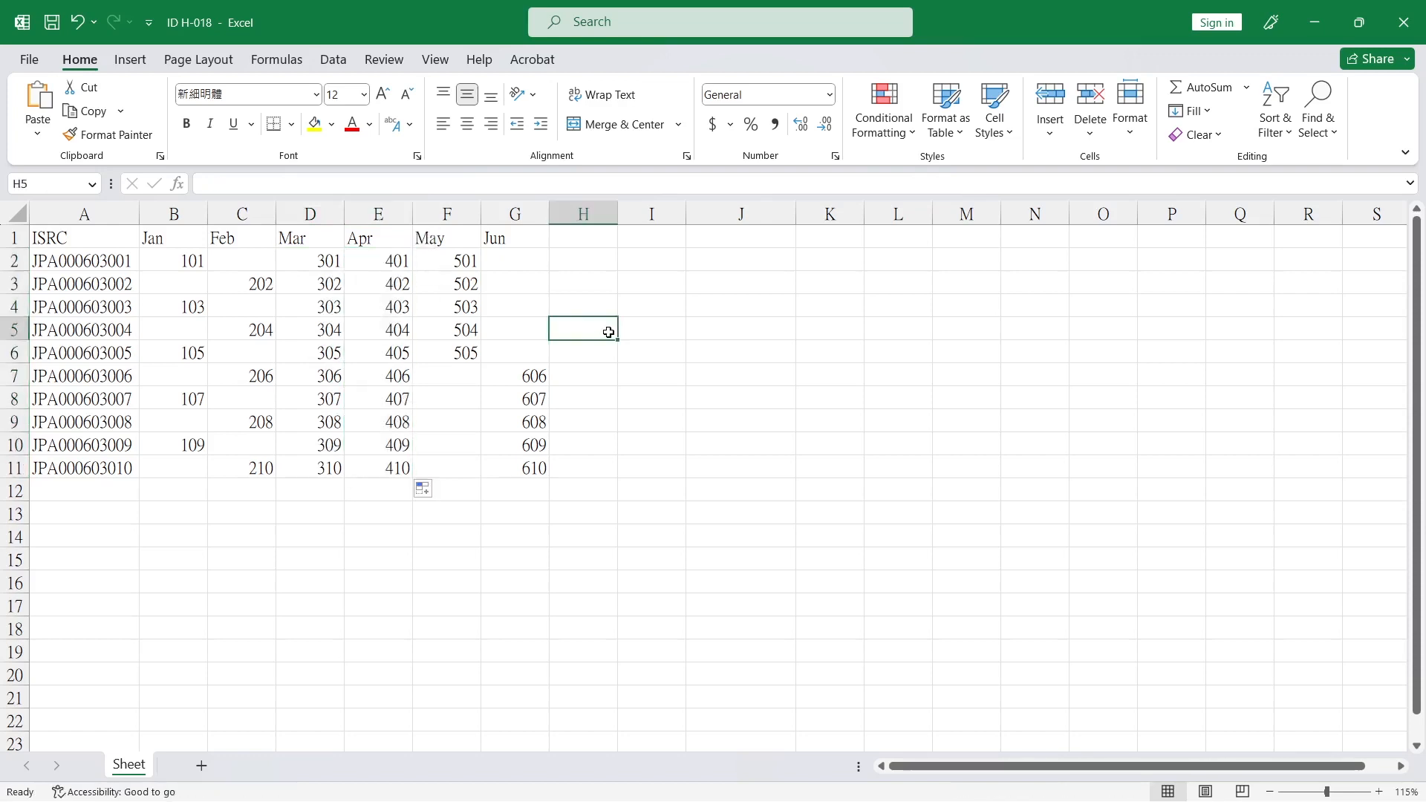
- Save and close the workbook, and switch to InDesign to update the link to ID H-018.xlsx
{"action": "left_click", "coordinate": [1404, 22]}
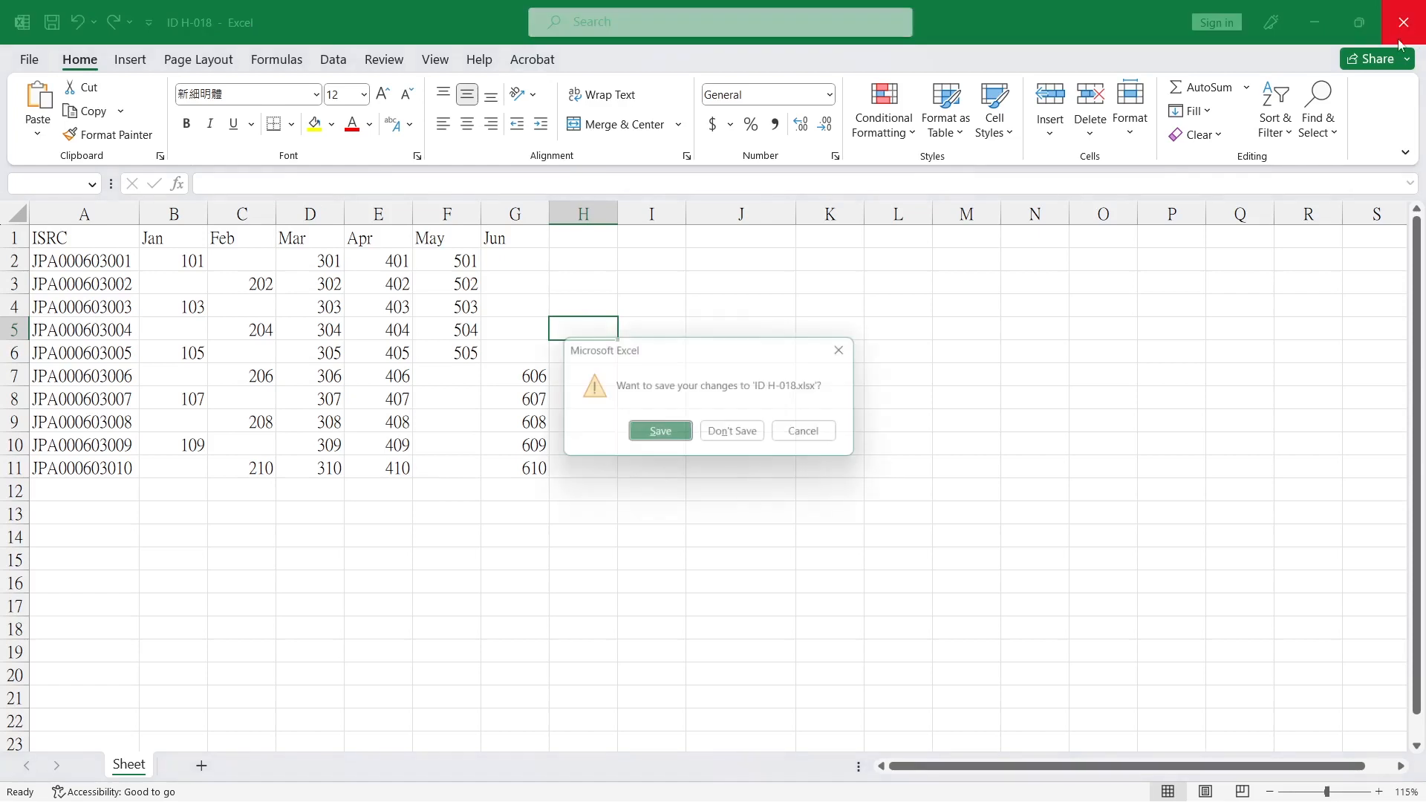
{"action": "left_click", "coordinate": [661, 436]}
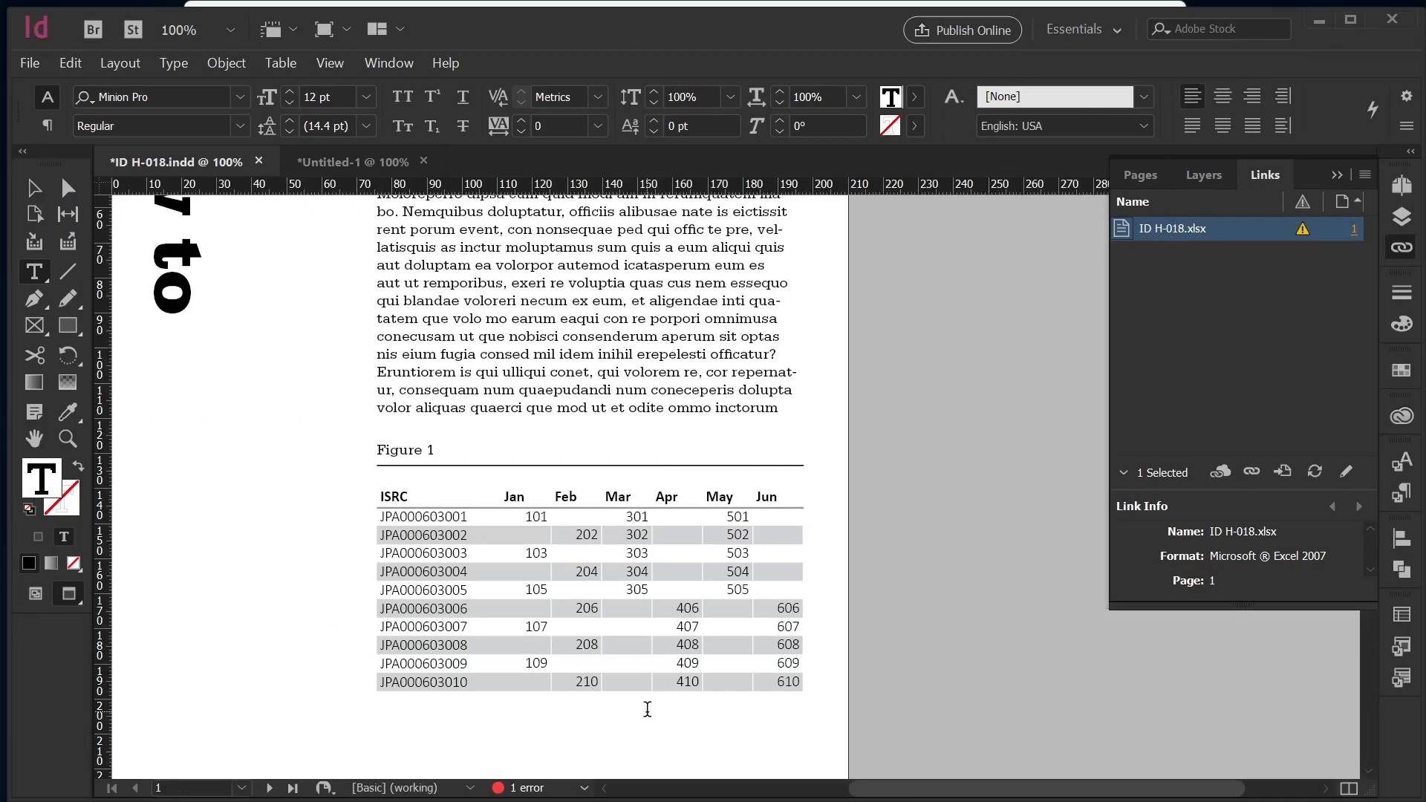
{"action": "left_click", "coordinate": [594, 565]}
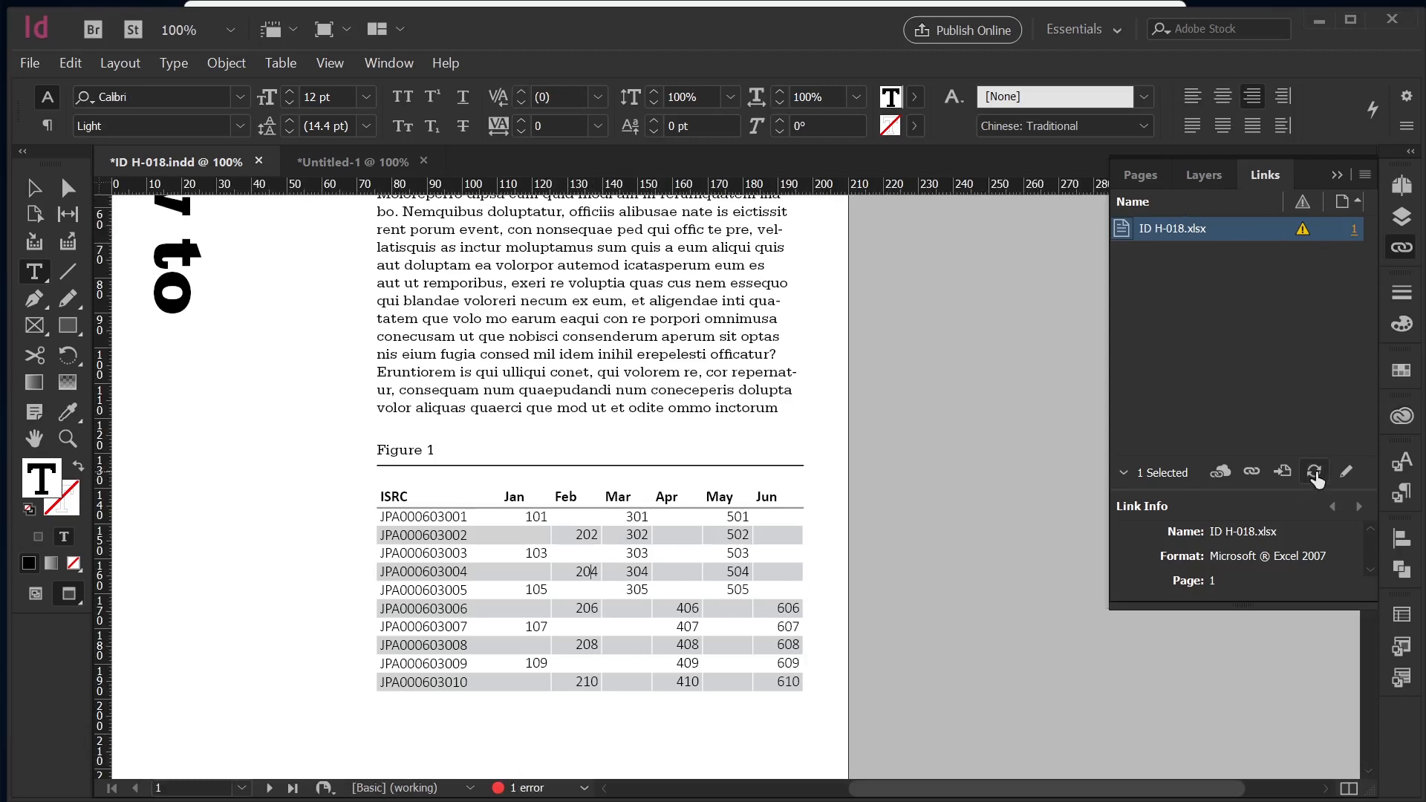
{"action": "left_click", "coordinate": [1314, 473]}
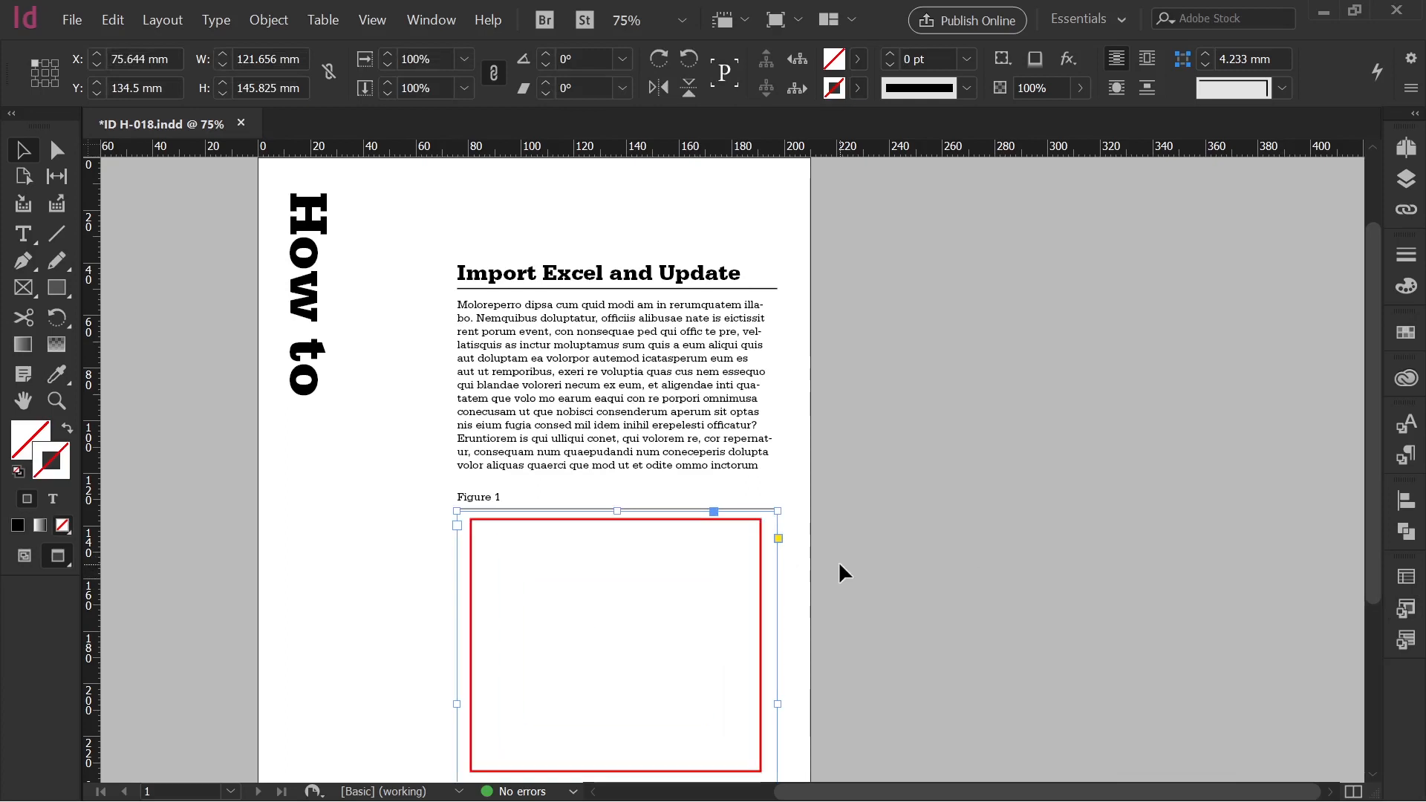
- Review the cell styles and table styles available in the document
{"action": "left_click", "coordinate": [839, 565]}
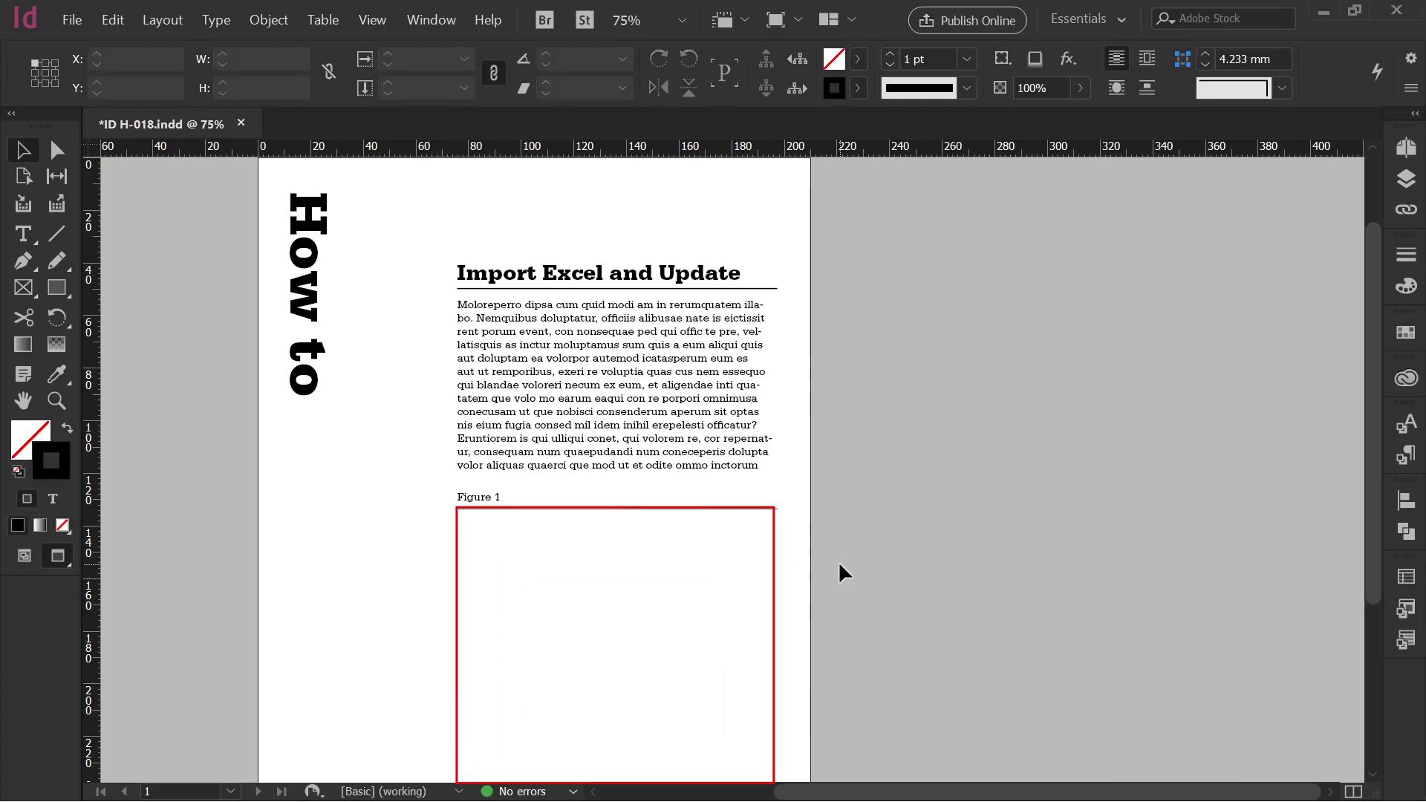
{"action": "left_click", "coordinate": [1406, 609]}
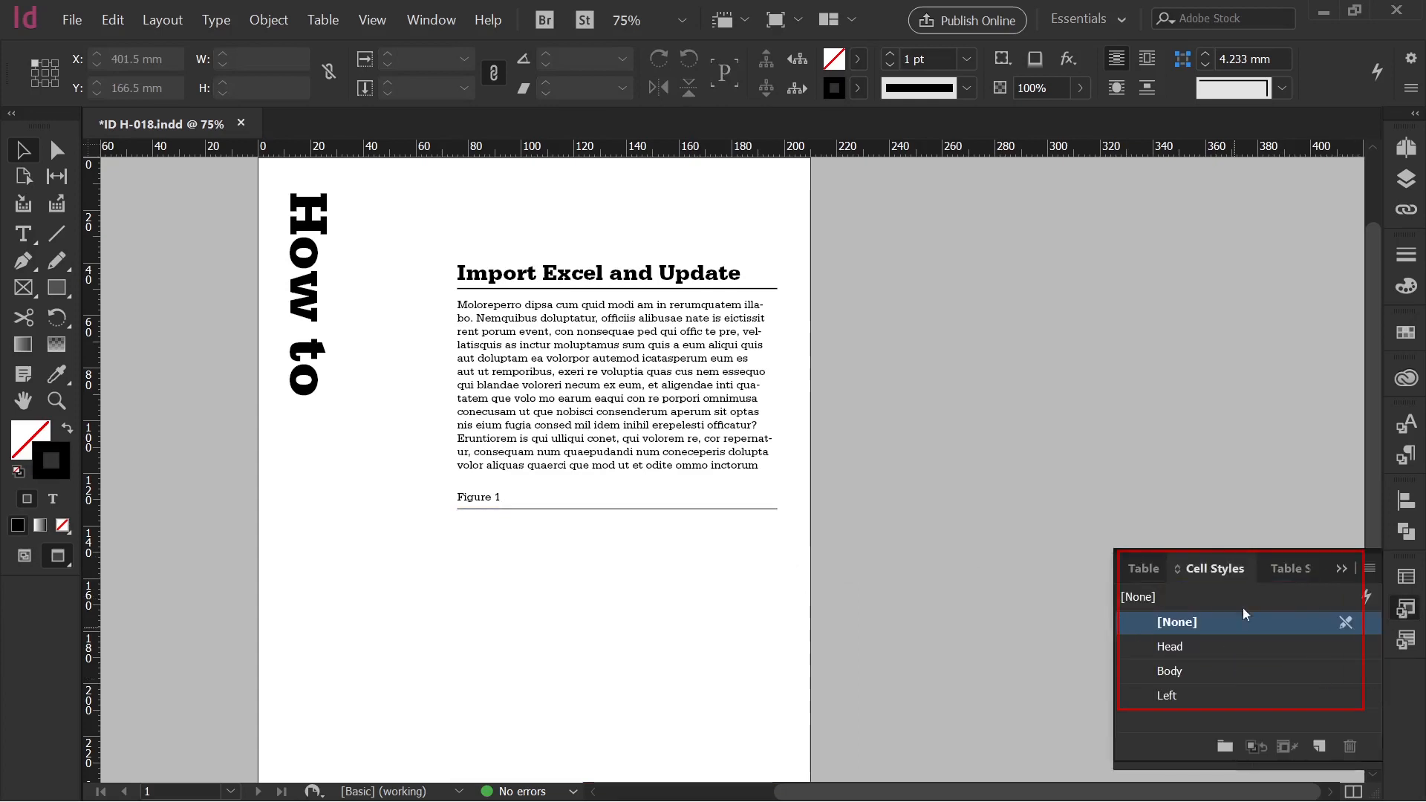
{"action": "left_click", "coordinate": [1285, 569]}
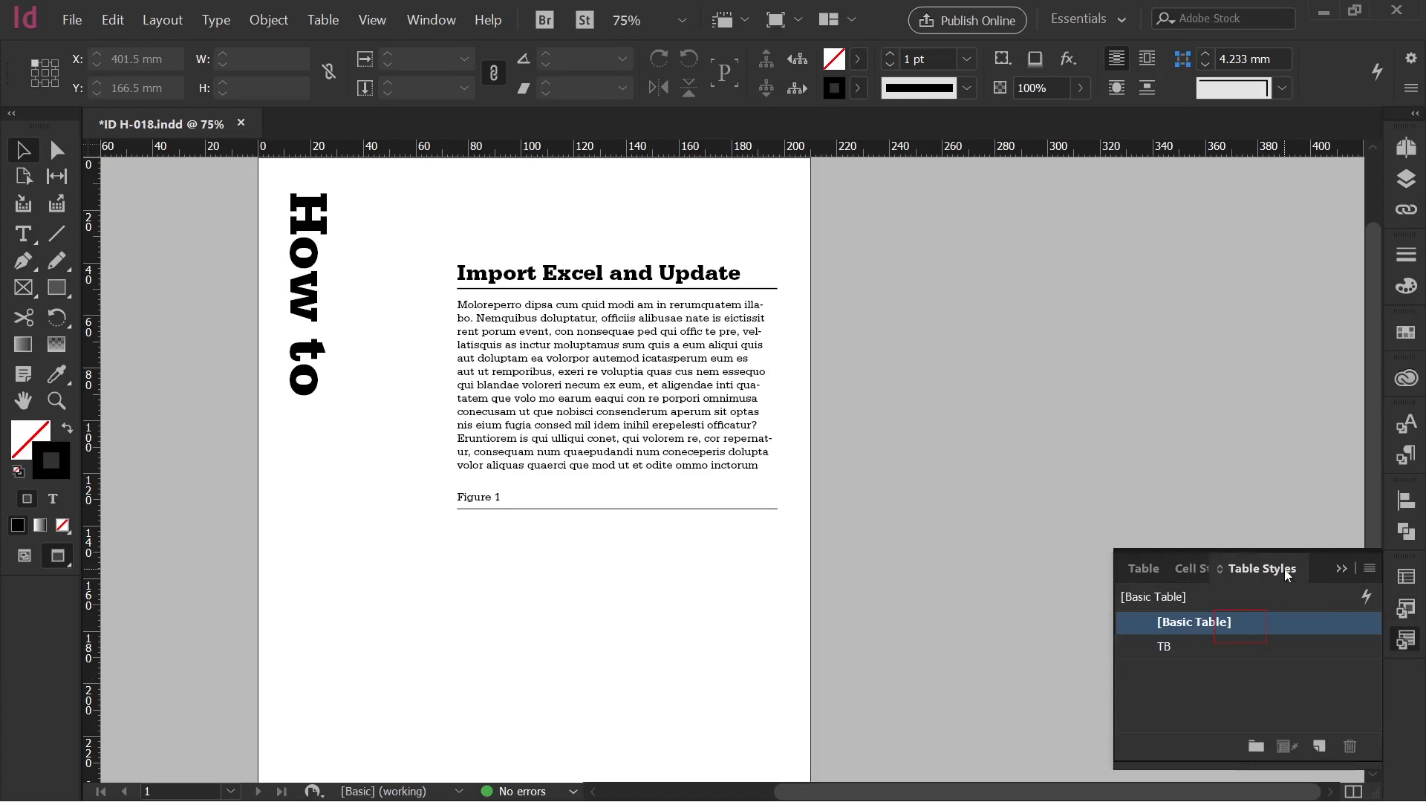
{"action": "left_click", "coordinate": [1341, 569]}
- Show the frame edges and inspect the empty text frame below the Figure 1 caption
{"action": "key", "text": "w"}
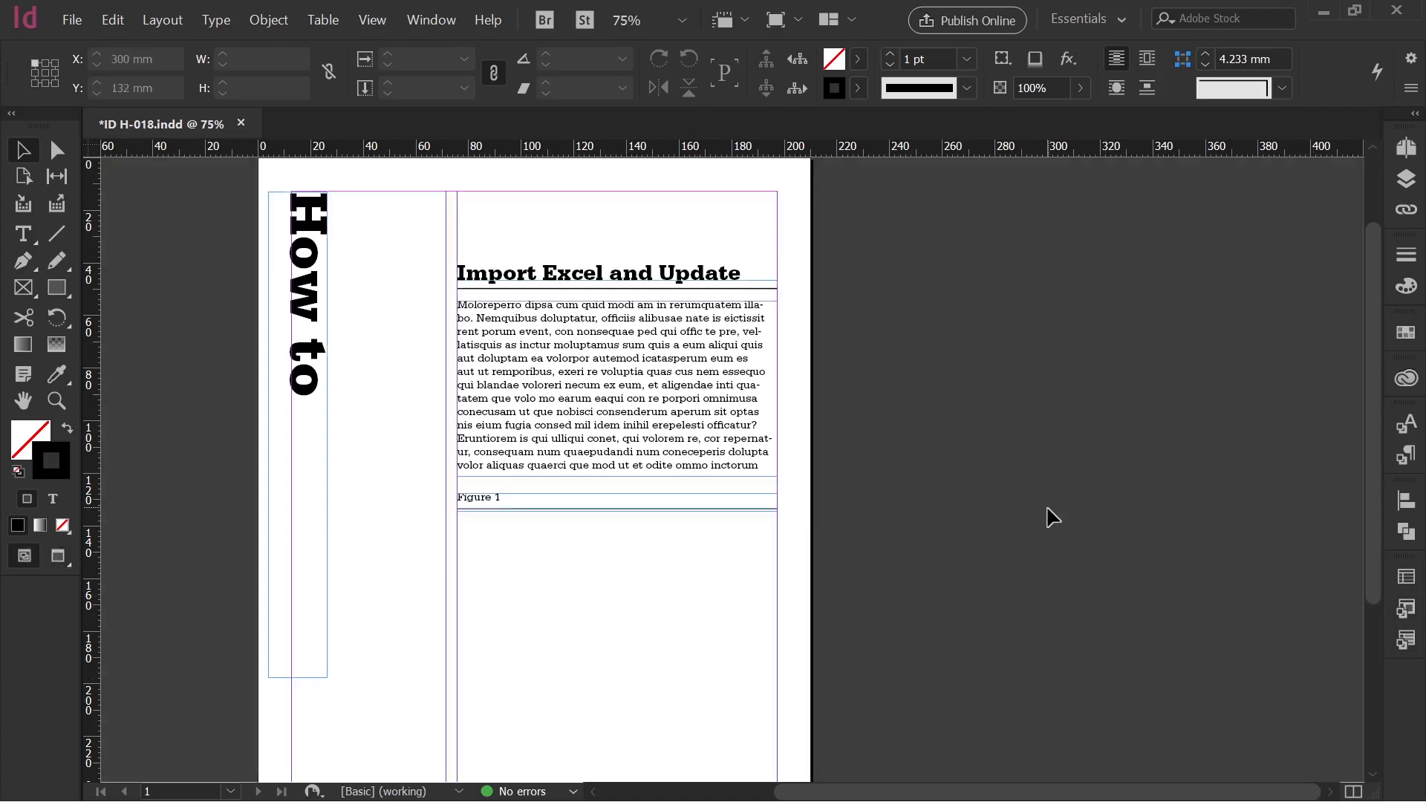
{"action": "left_click", "coordinate": [604, 611]}
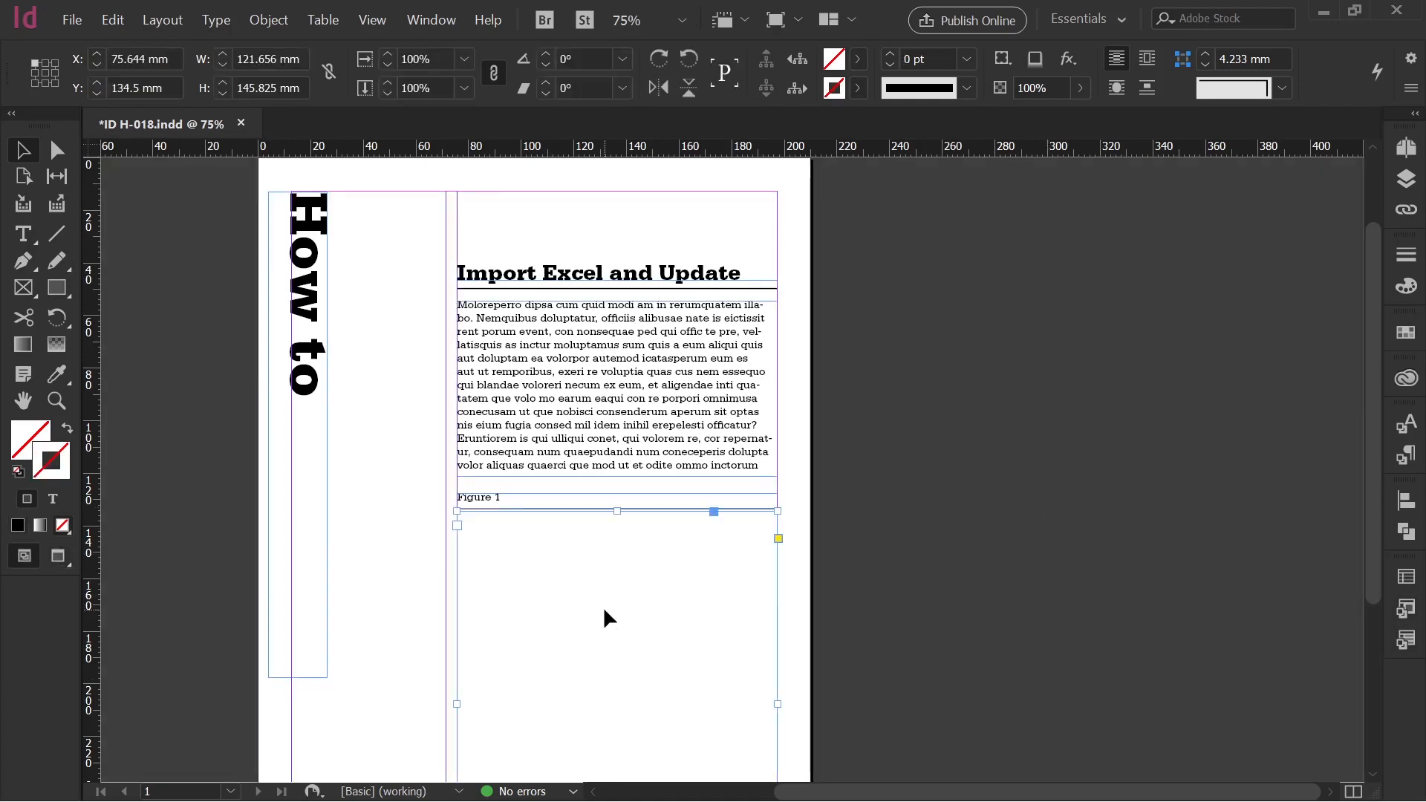
{"action": "left_click", "coordinate": [993, 609]}
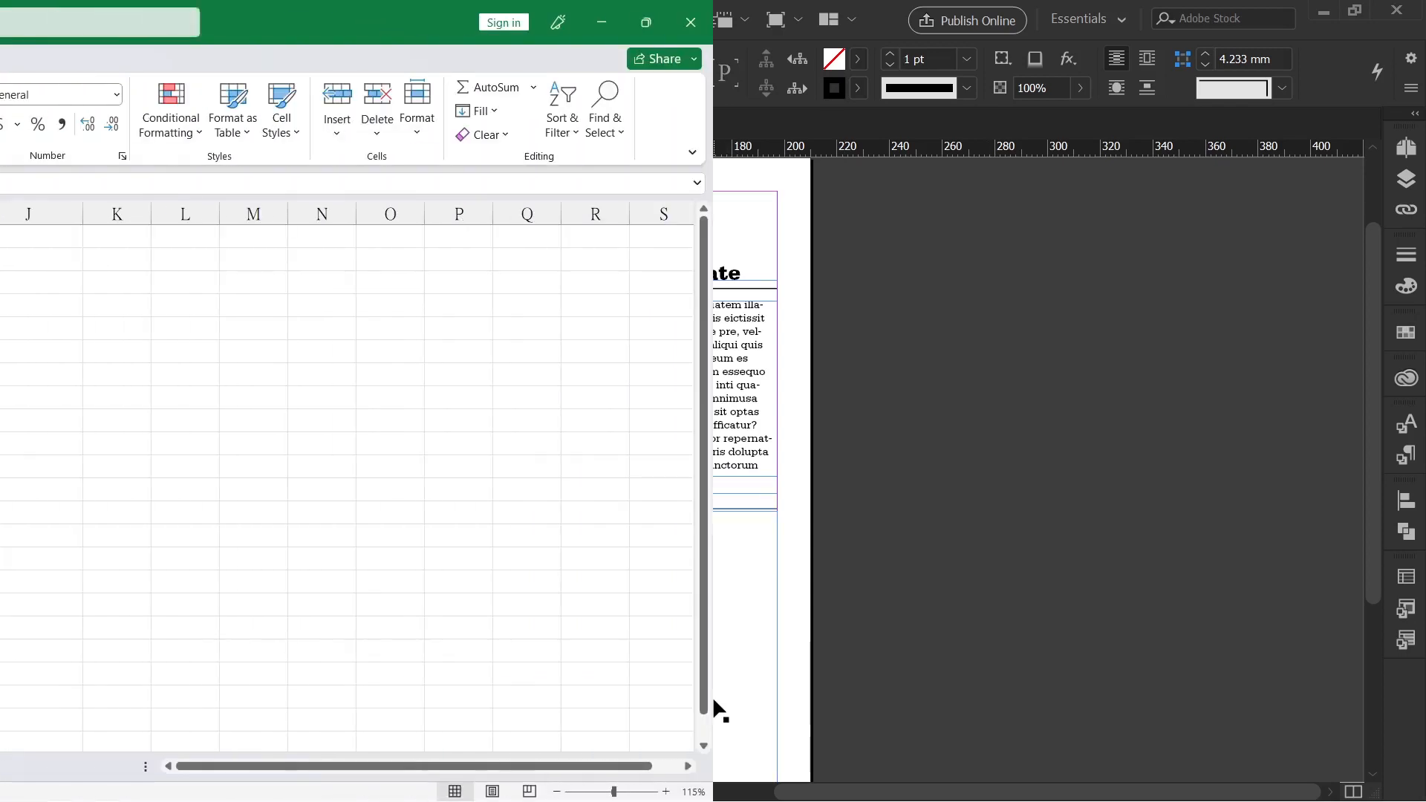
- Copy the range A1:G11 from the Excel sheet and paste it into the text frame below Figure 1 in InDesign
{"action": "left_click_drag", "start_coordinate": [52, 237], "coordinate": [524, 468]}
{"action": "key", "text": "ctrl+c"}
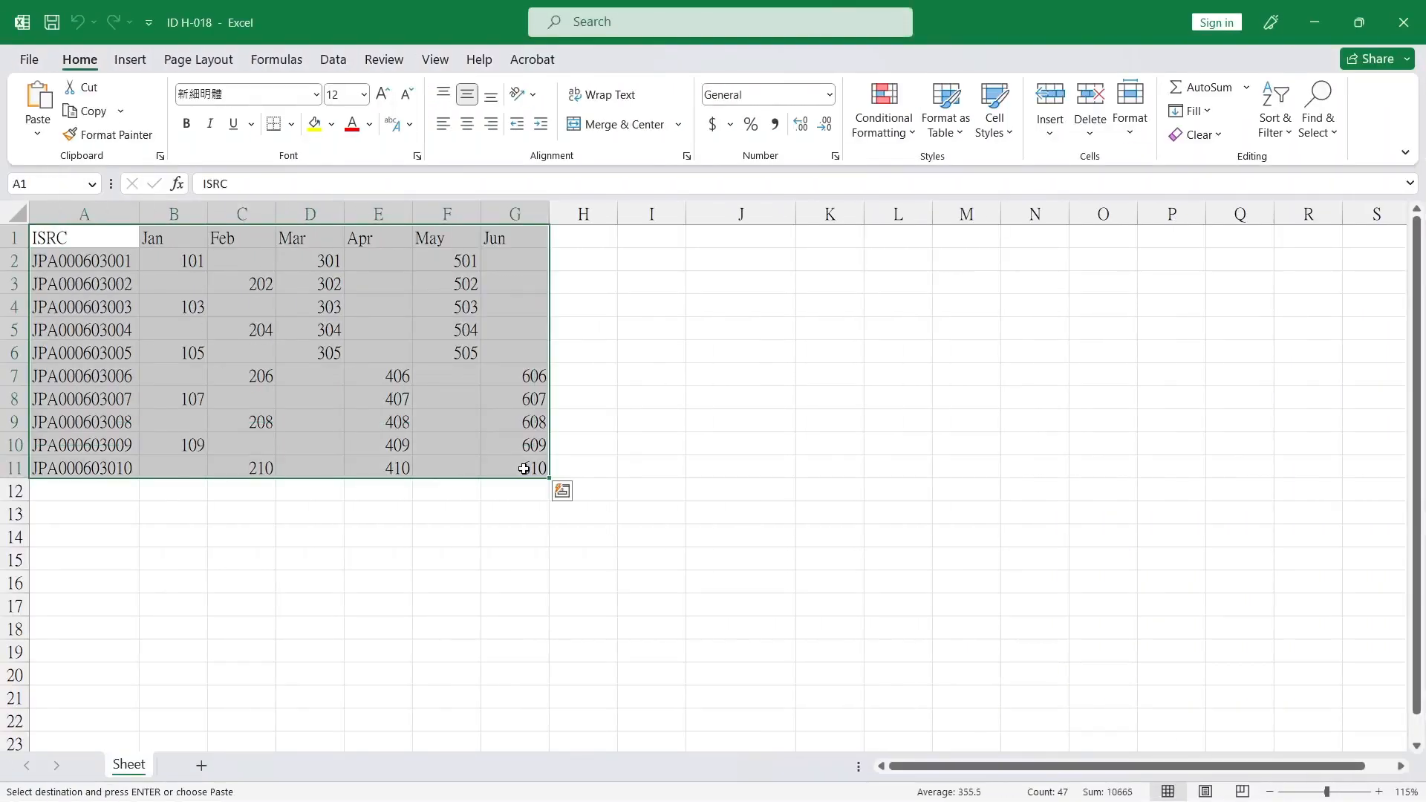
{"action": "left_click", "coordinate": [1318, 24]}
{"action": "left_click", "coordinate": [559, 560]}
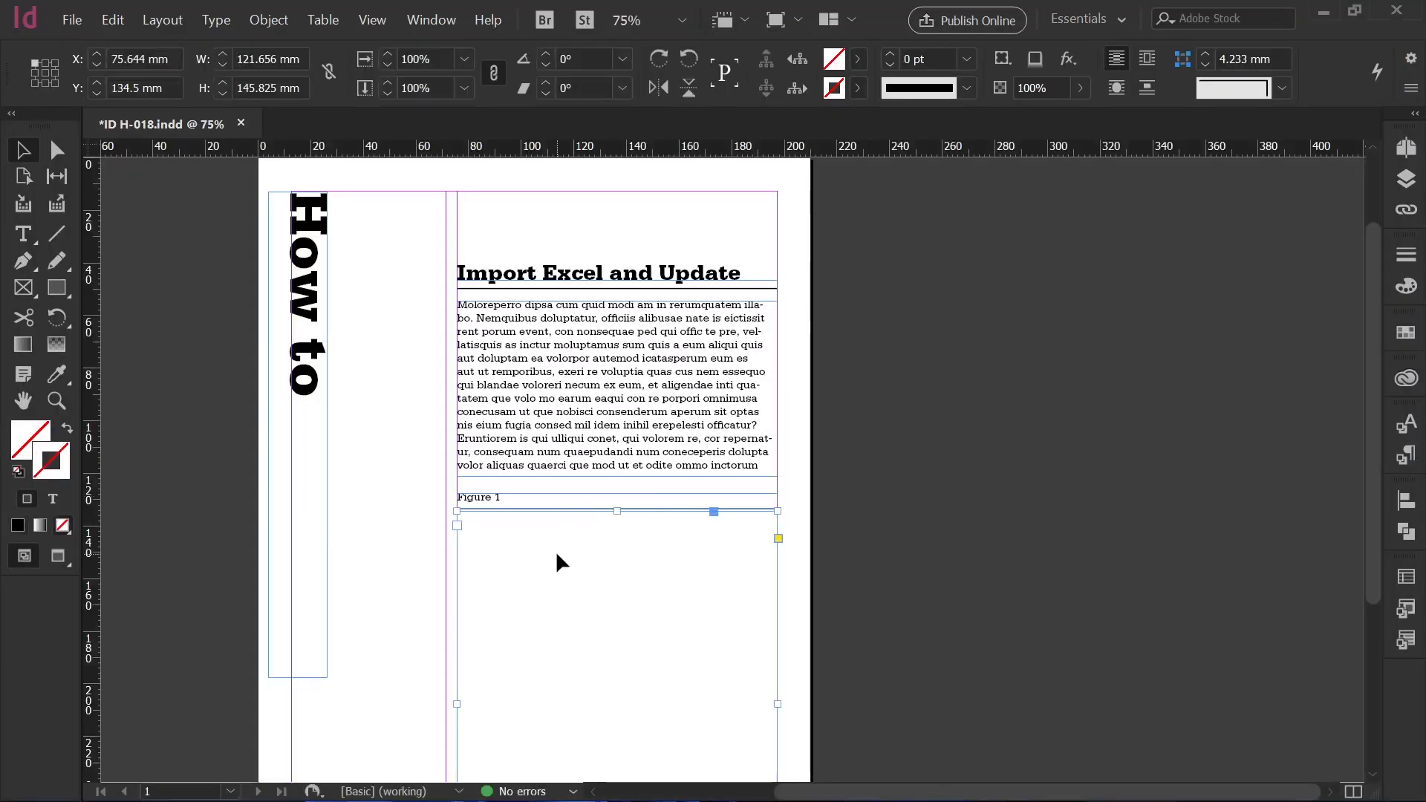
{"action": "key", "text": "ctrl+v"}
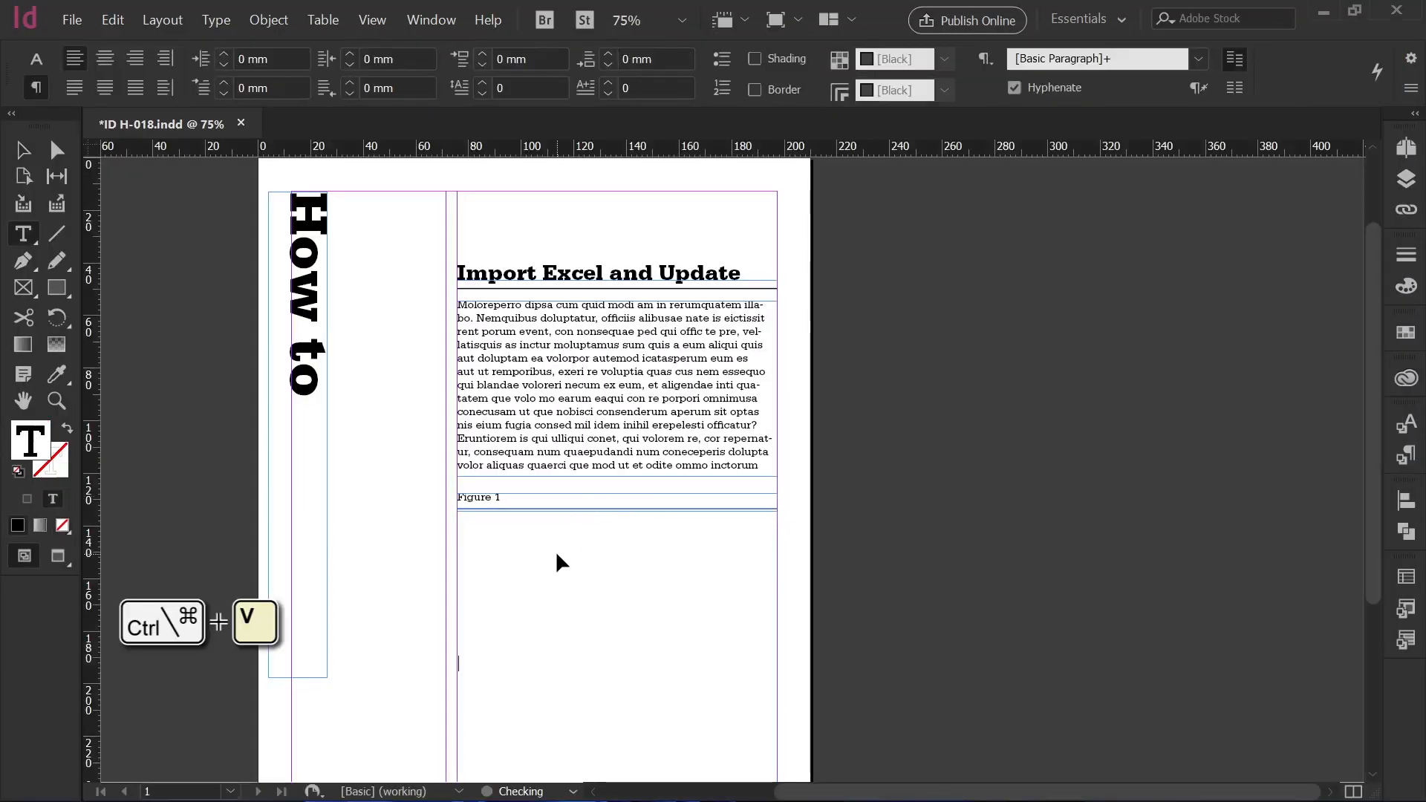
{"action": "left_click", "coordinate": [978, 603]}
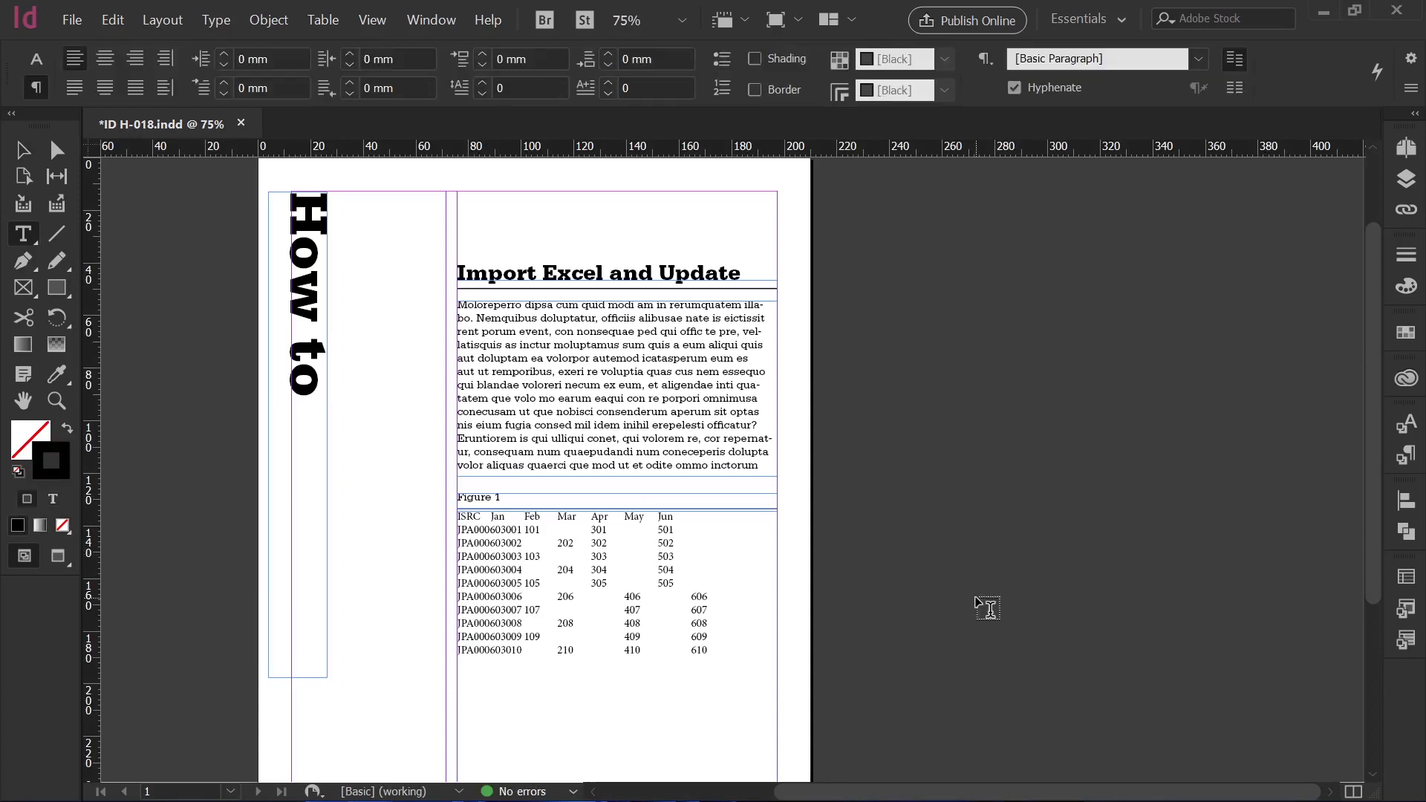
- Show the hidden characters and enlarge the view of the pasted data
{"action": "key", "text": "ctrl+alt+i"}
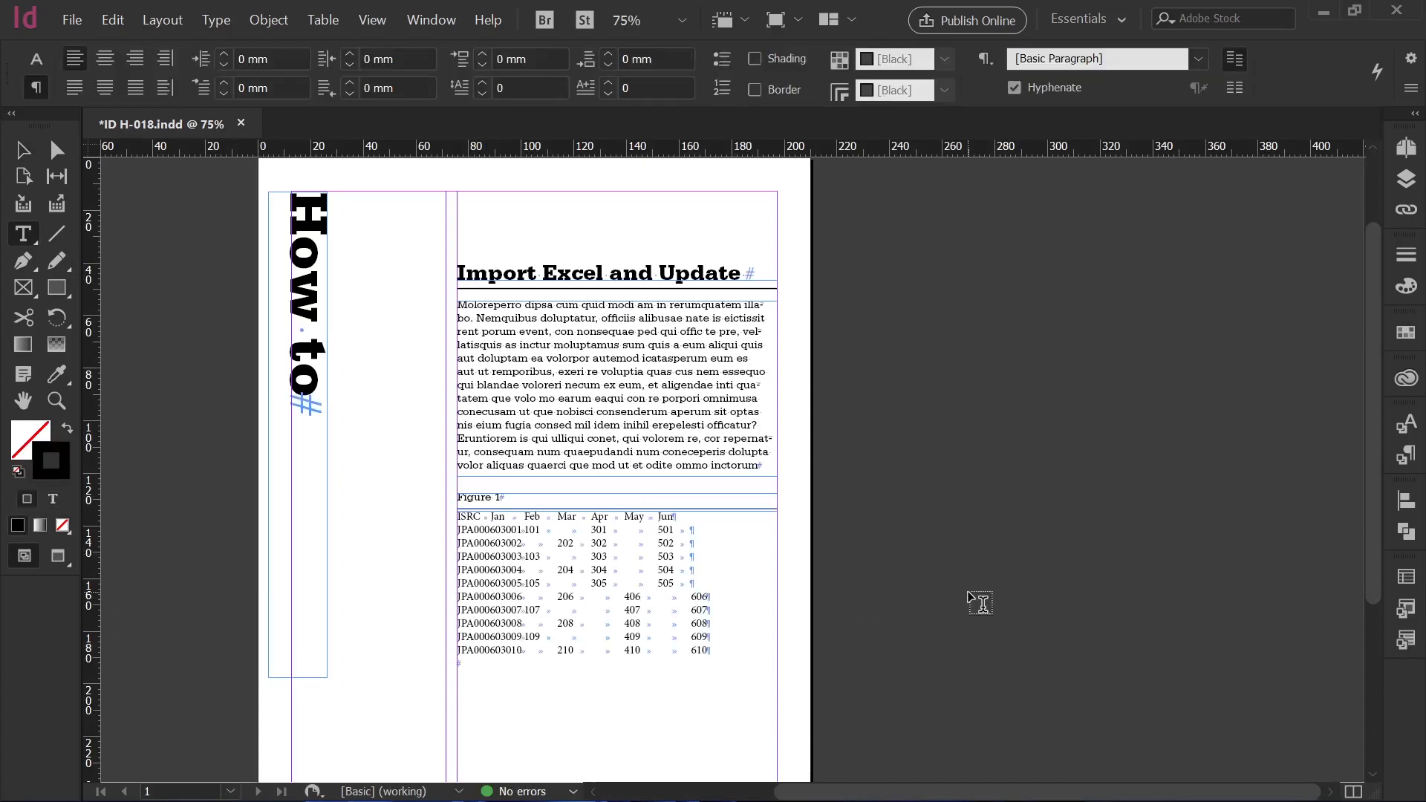
{"action": "key", "text": "ctrl+space"}
{"action": "left_click_drag", "start_coordinate": [395, 468], "coordinate": [943, 741]}
{"action": "left_click_drag", "start_coordinate": [913, 688], "coordinate": [844, 675]}
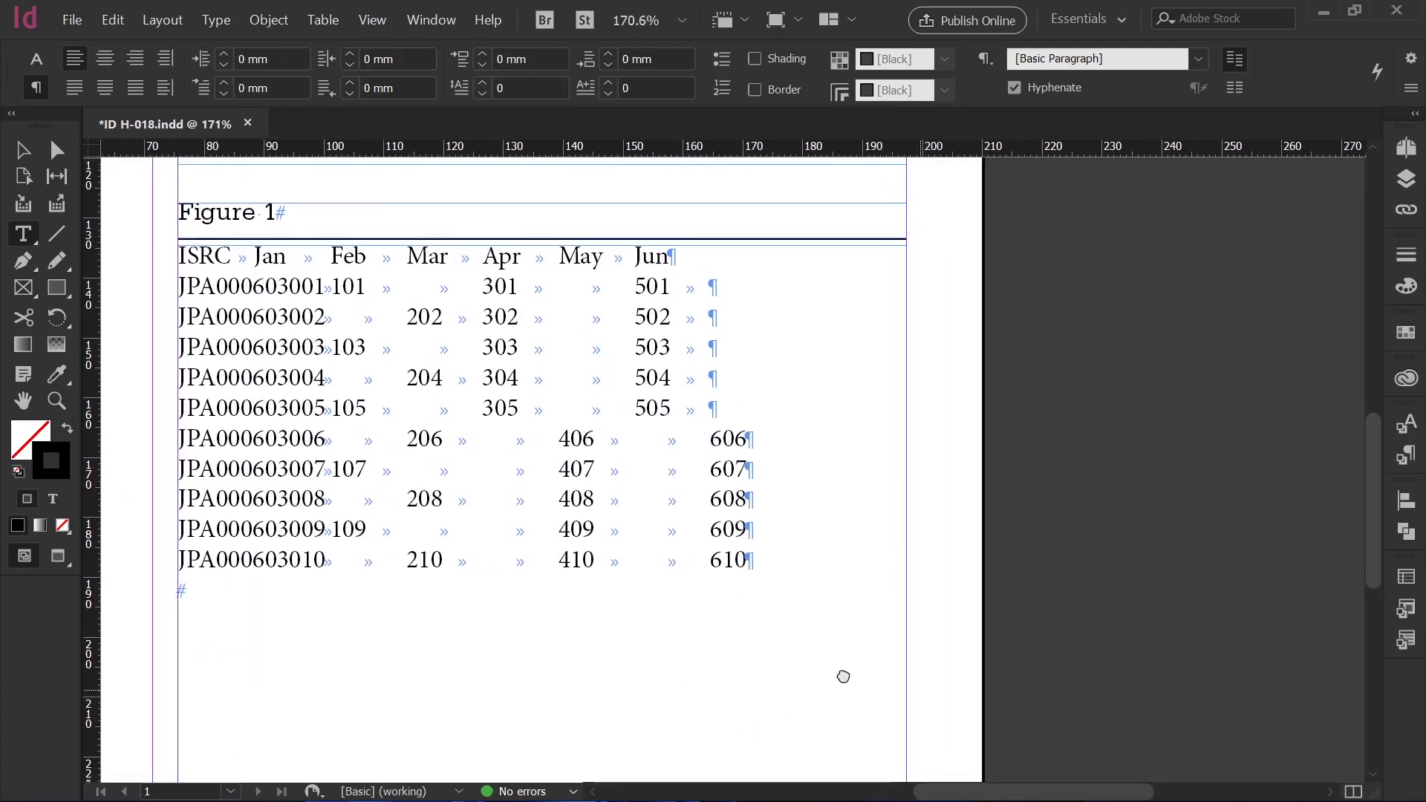
- Convert all the pasted lines to a table with Tab column separators, Paragraph row separators and the TB table style
{"action": "triple_click", "coordinate": [325, 255]}
{"action": "left_click_drag", "start_coordinate": [325, 255], "coordinate": [371, 552]}
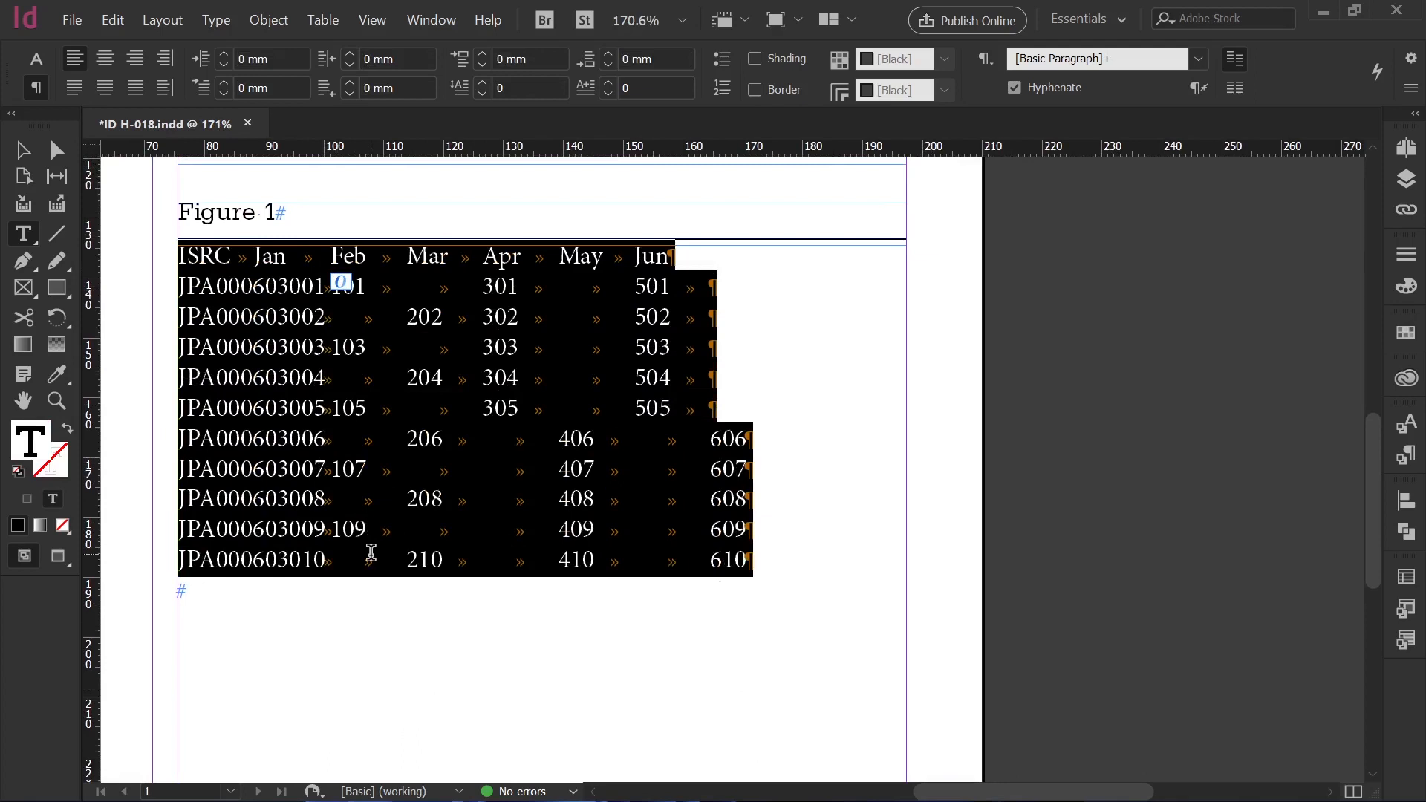
{"action": "left_click", "coordinate": [321, 20]}
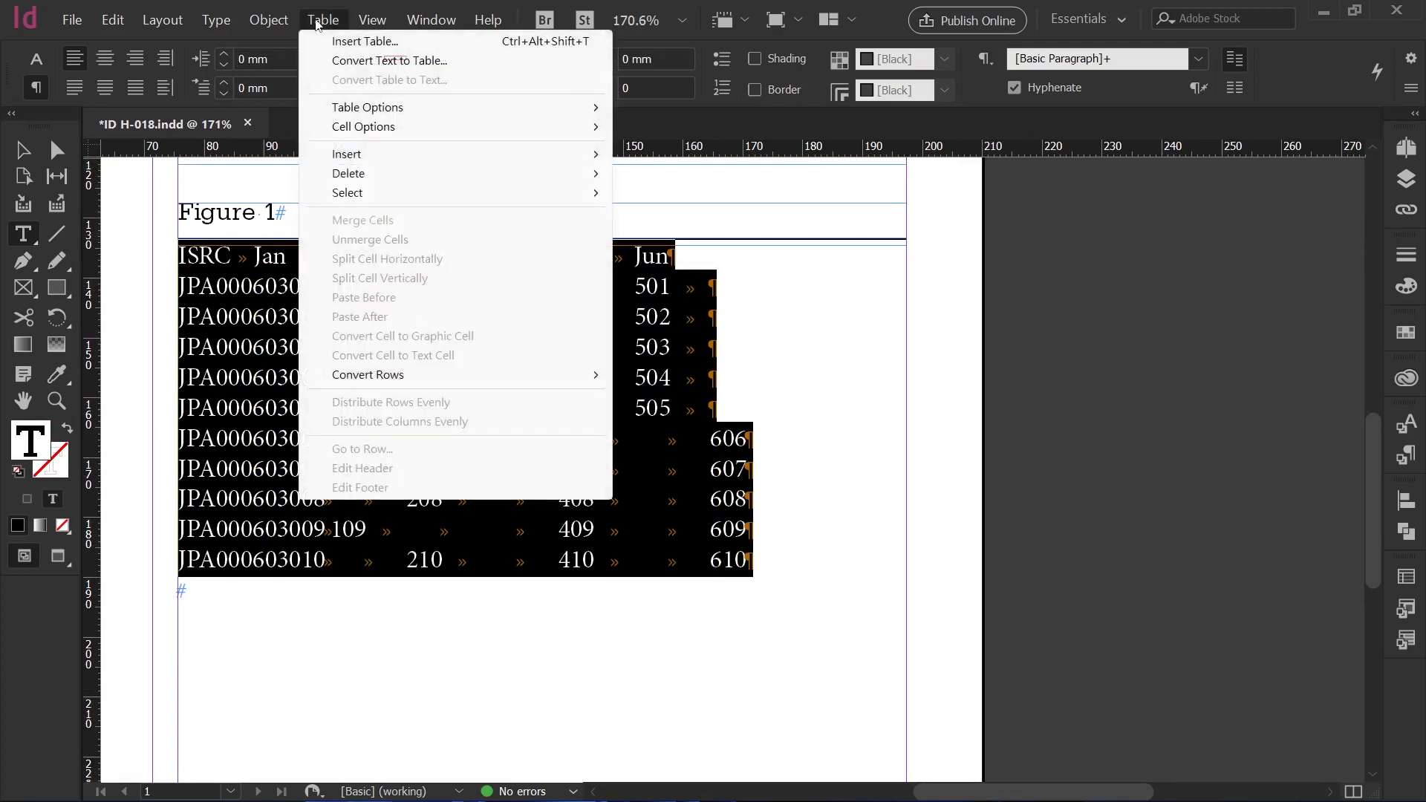
{"action": "left_click", "coordinate": [349, 59]}
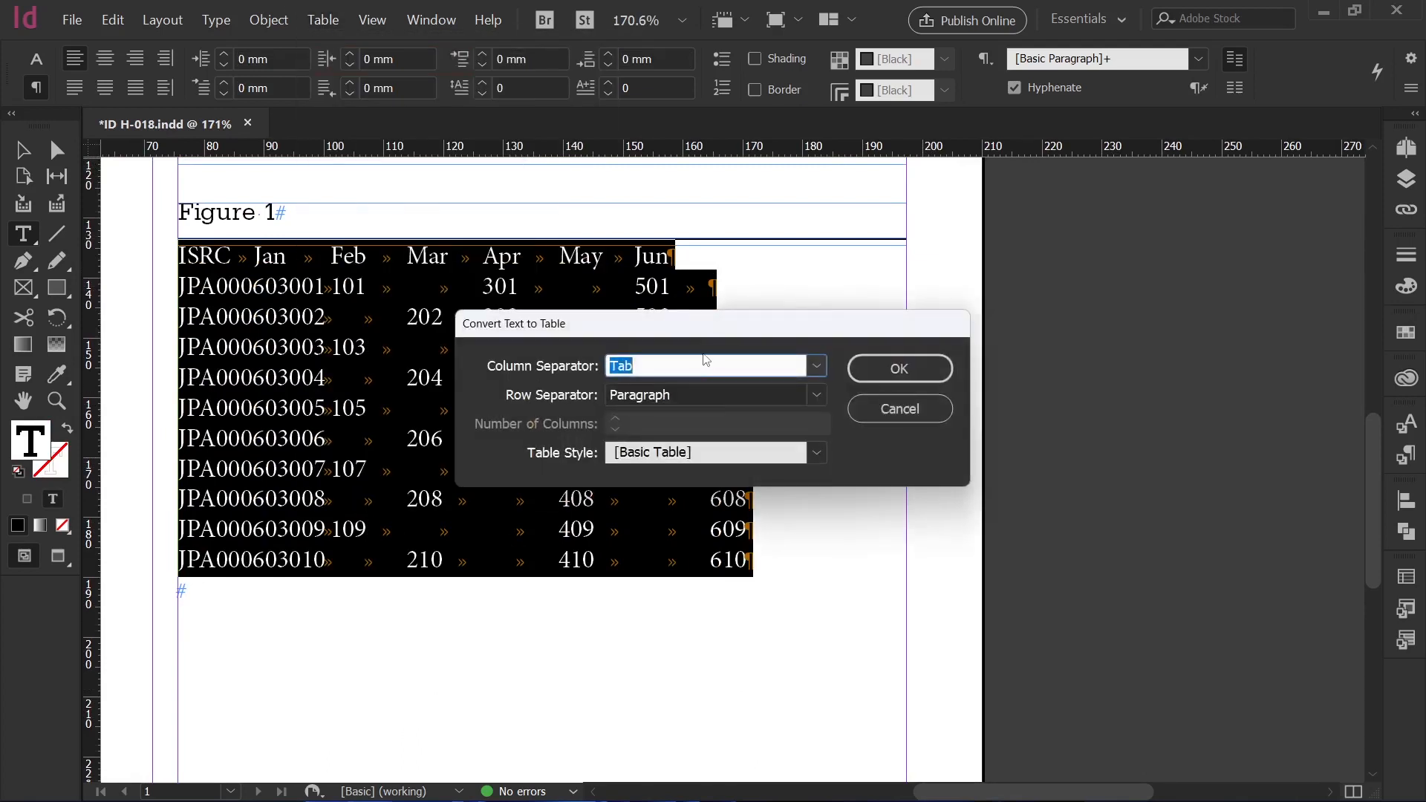
{"action": "left_click", "coordinate": [816, 452]}
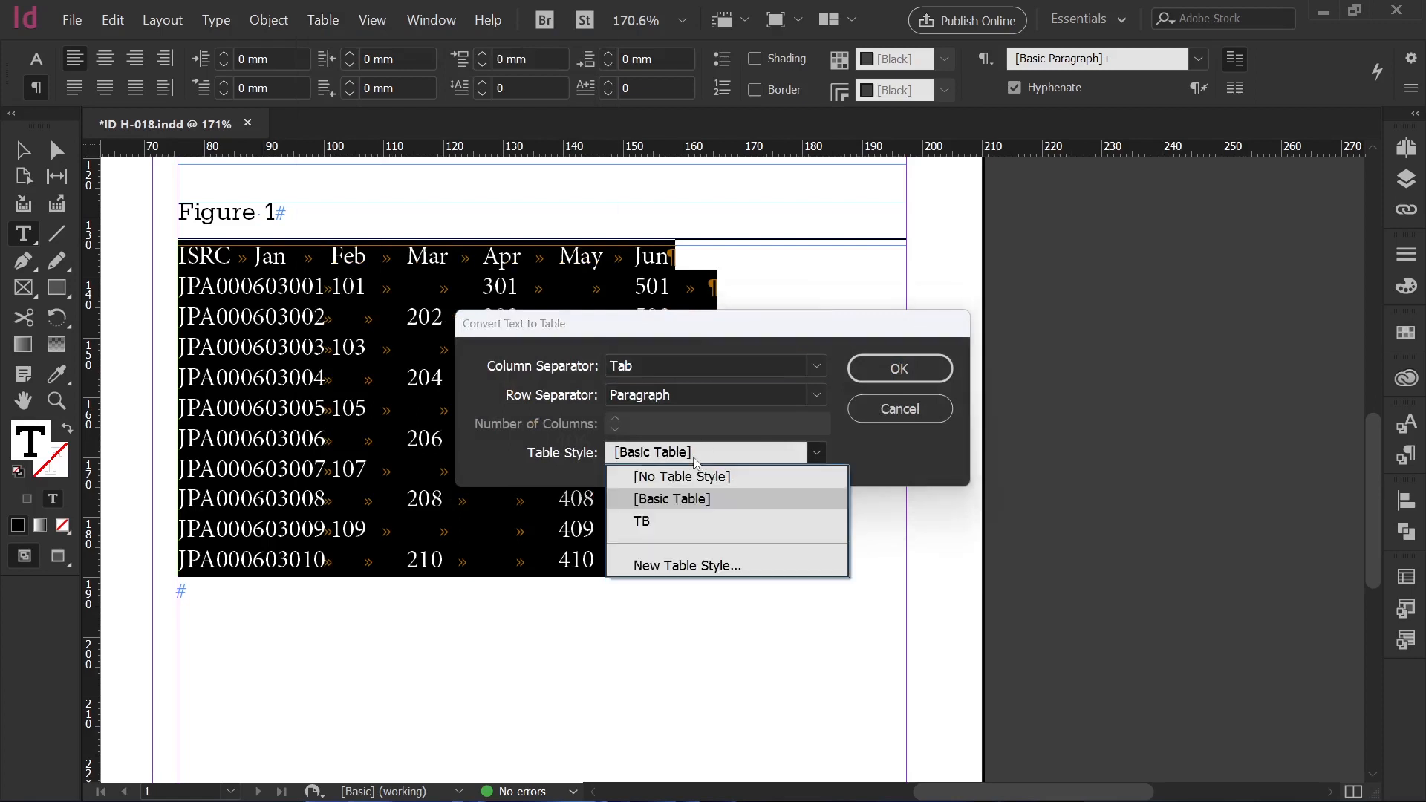
{"action": "left_click", "coordinate": [677, 518]}
{"action": "left_click", "coordinate": [925, 375]}
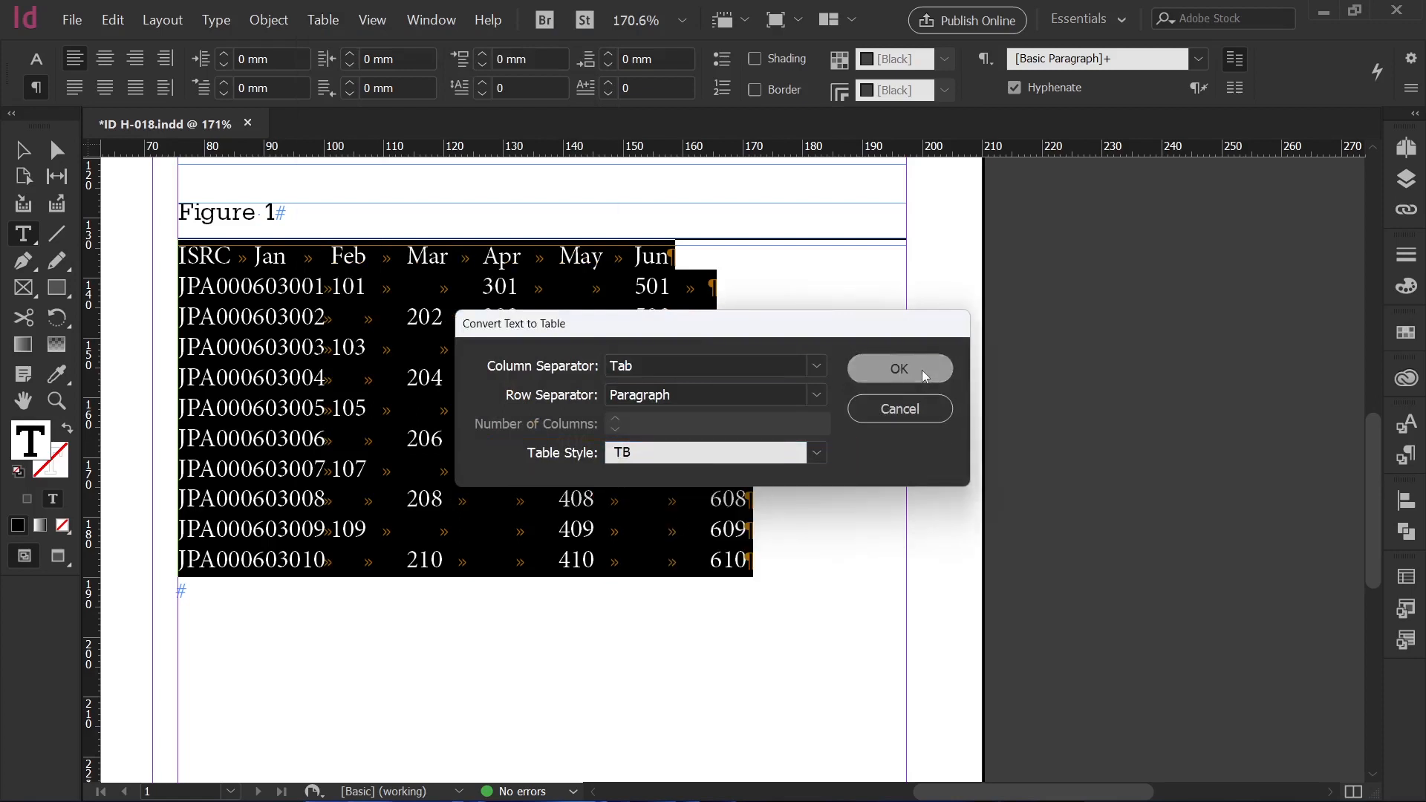
{"action": "left_click", "coordinate": [733, 334]}
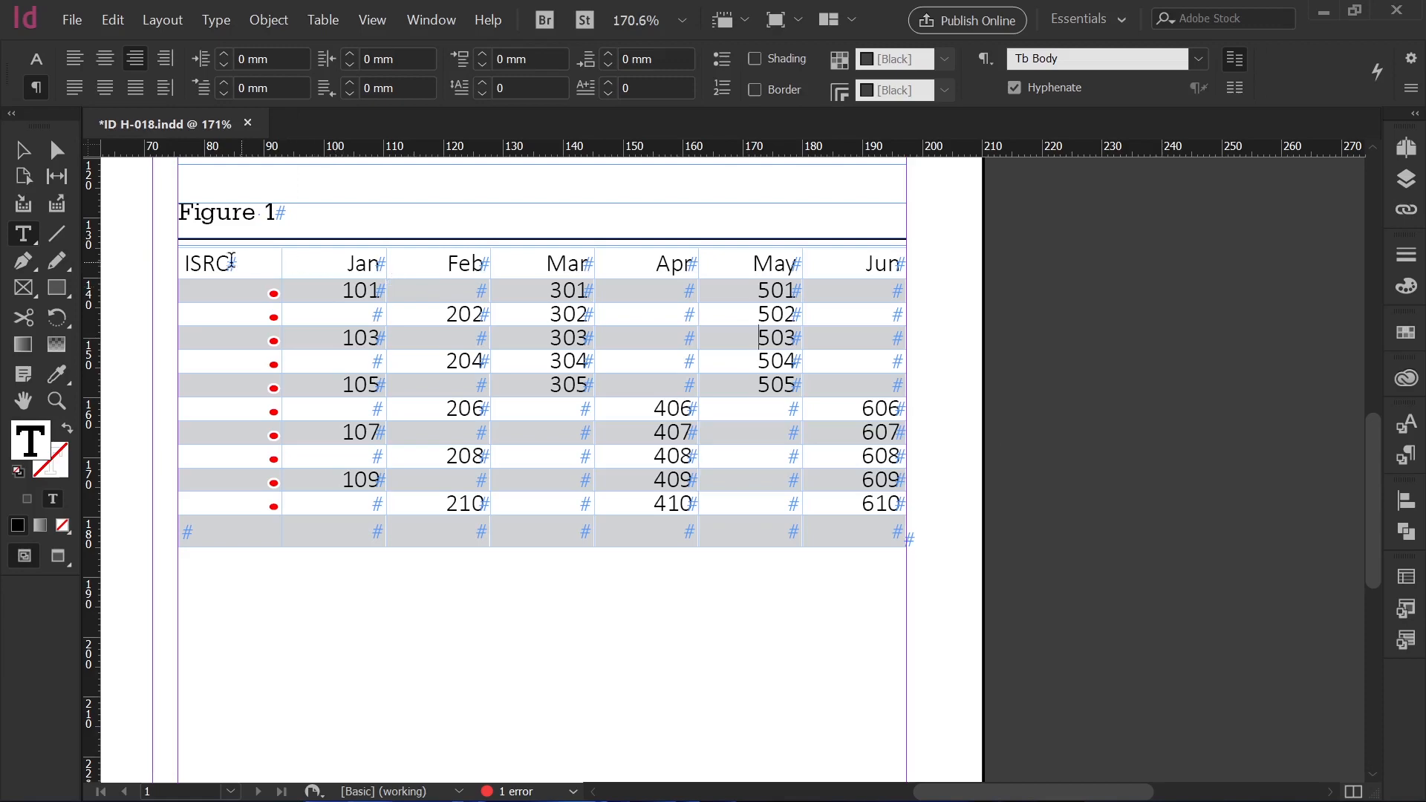
- Widen the ISRC column to fit its codes and distribute the Jan to Jun columns evenly within the frame width
{"action": "left_click_drag", "start_coordinate": [281, 267], "coordinate": [361, 264]}
{"action": "left_click_drag", "start_coordinate": [881, 264], "coordinate": [815, 265]}
{"action": "left_click_drag", "start_coordinate": [919, 263], "coordinate": [906, 263]}
{"action": "left_click_drag", "start_coordinate": [416, 243], "coordinate": [861, 247]}
{"action": "right_click", "coordinate": [822, 279]}
{"action": "left_click", "coordinate": [897, 494]}
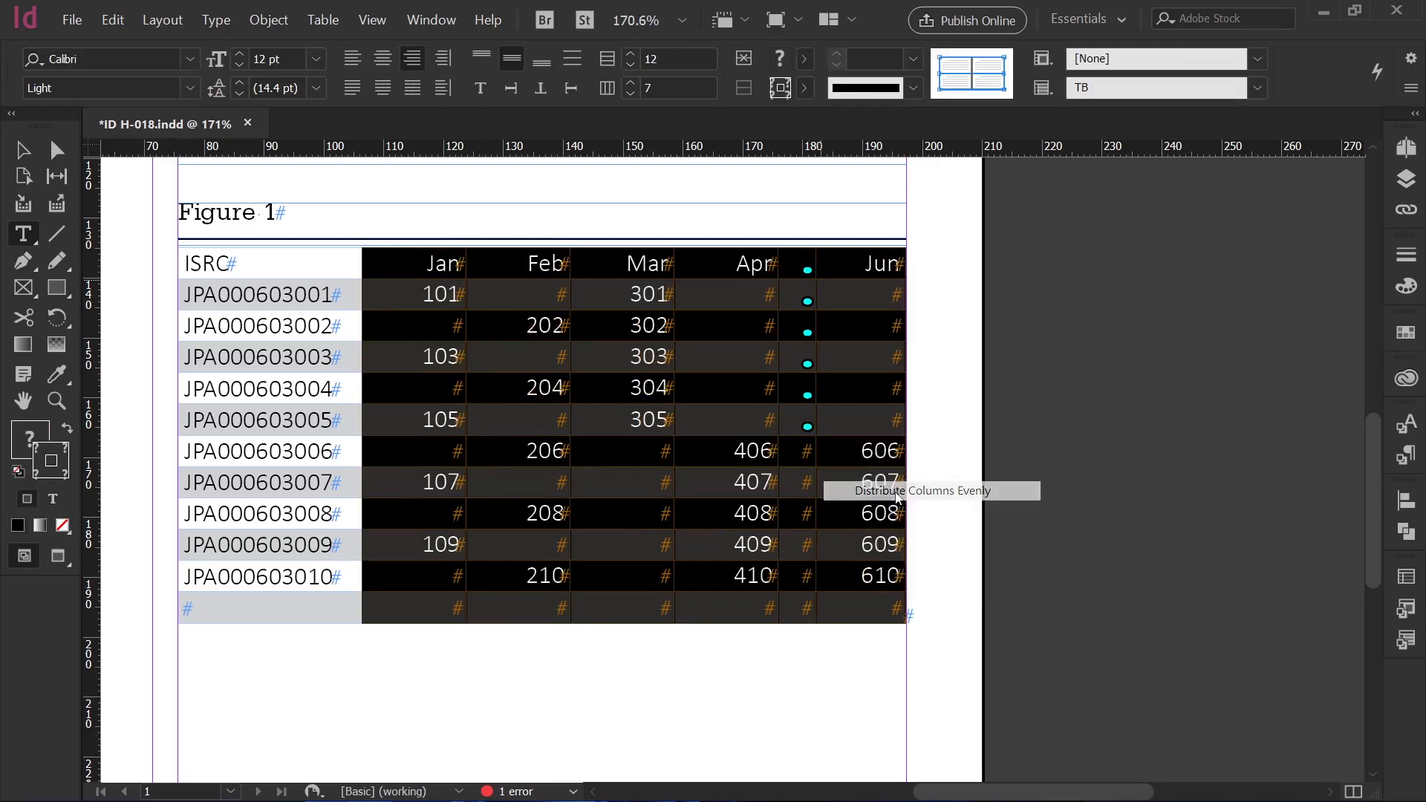
- Delete the empty last row of the table
{"action": "left_click", "coordinate": [177, 607]}
{"action": "right_click", "coordinate": [309, 282]}
{"action": "left_click", "coordinate": [528, 364]}
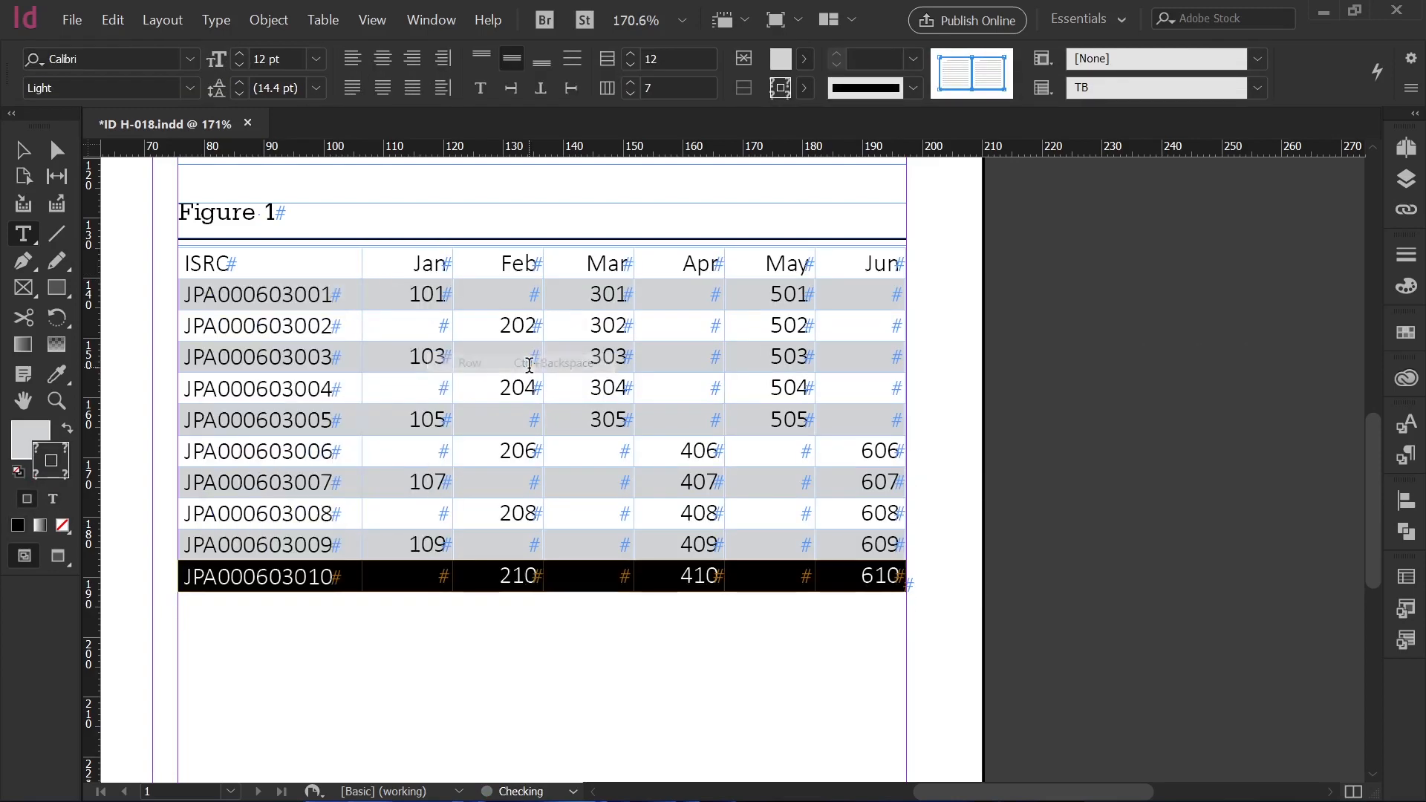
- Convert the table's first row to a header row and increase its height
{"action": "left_click", "coordinate": [165, 265]}
{"action": "right_click", "coordinate": [177, 266]}
{"action": "left_click", "coordinate": [267, 448]}
{"action": "left_click_drag", "start_coordinate": [340, 276], "coordinate": [340, 327]}
{"action": "left_click", "coordinate": [1069, 406]}
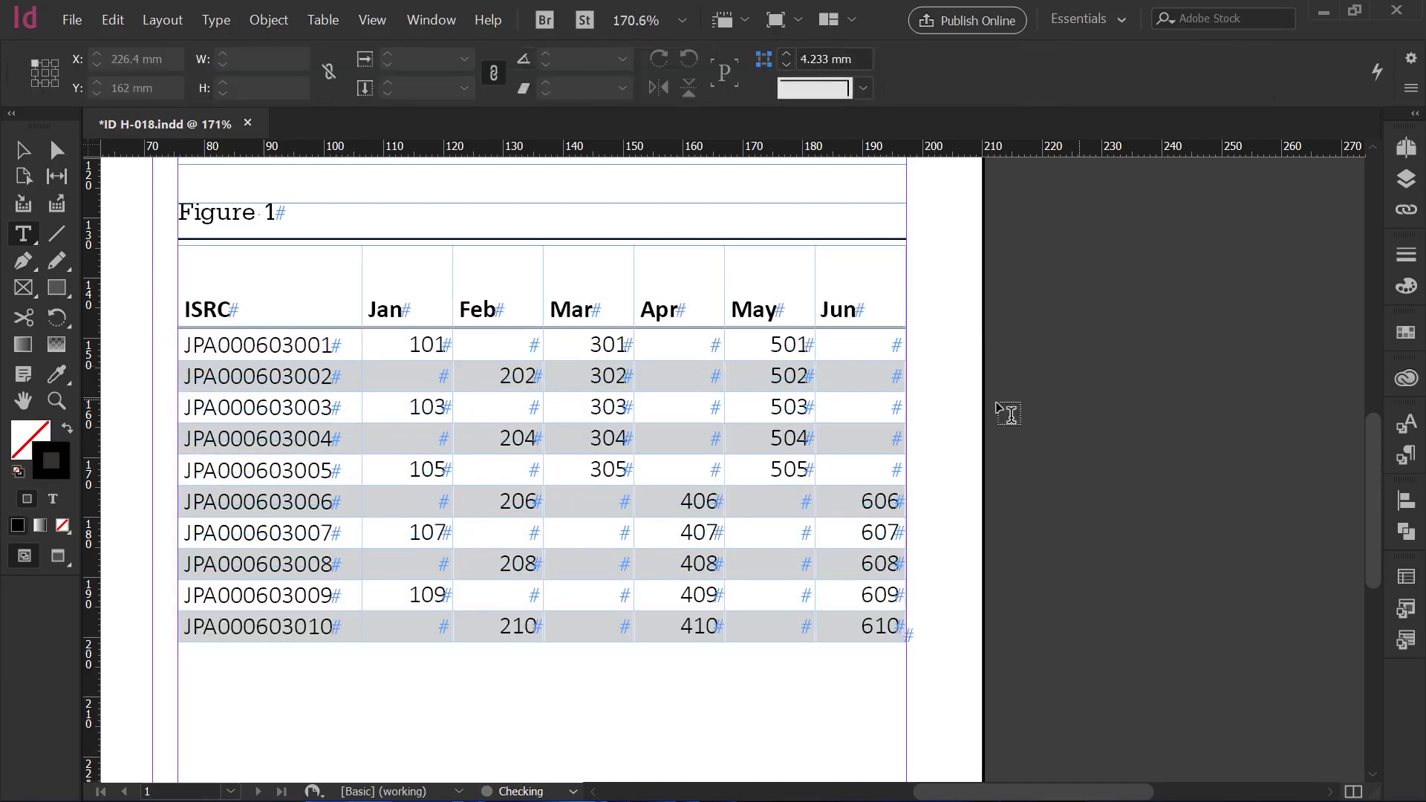
{"action": "key", "text": "w"}
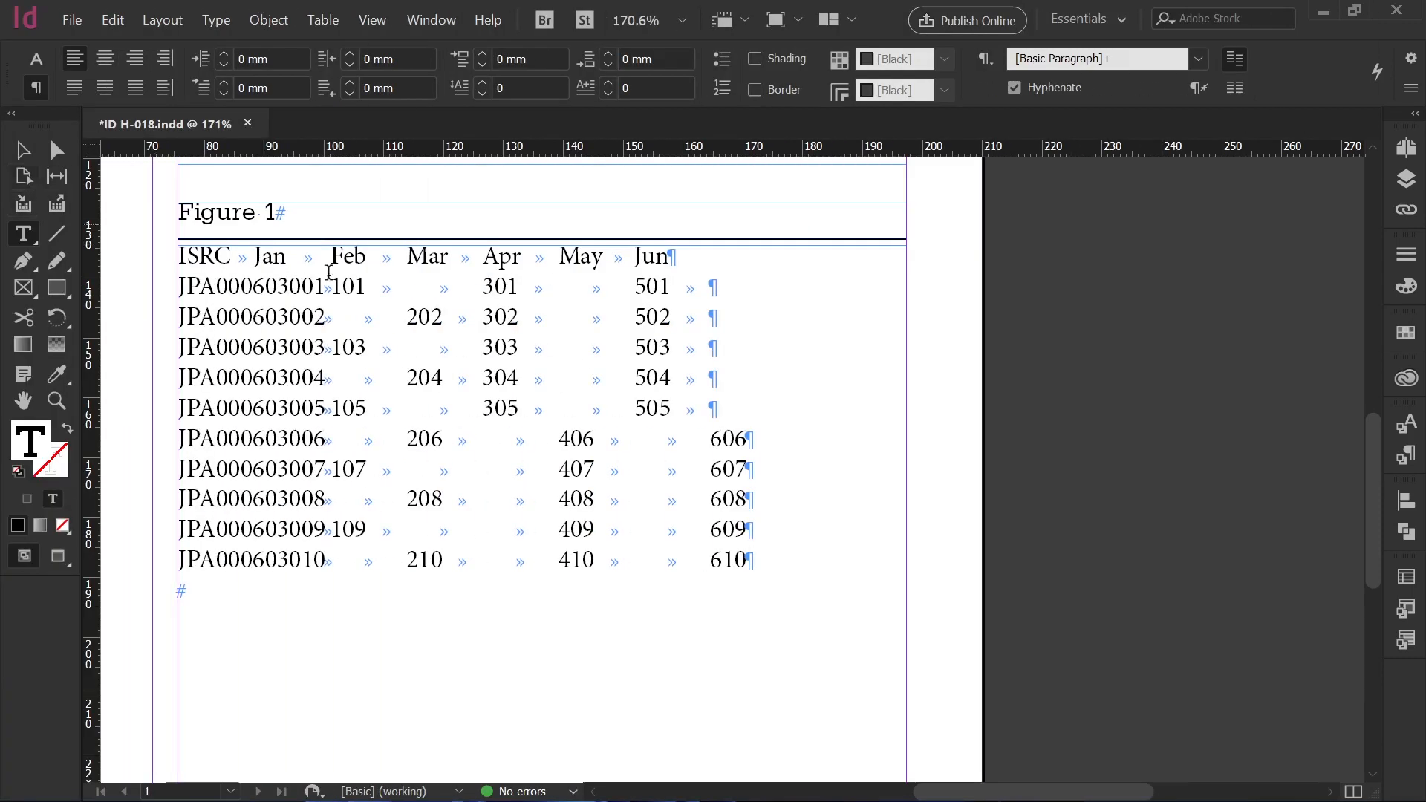
- Set six right-aligned tab stops for all the tab-separated lines, about 15 mm apart, with the last at 120 mm
{"action": "left_click", "coordinate": [443, 316]}
{"action": "key", "text": "ctrl+shift+t"}
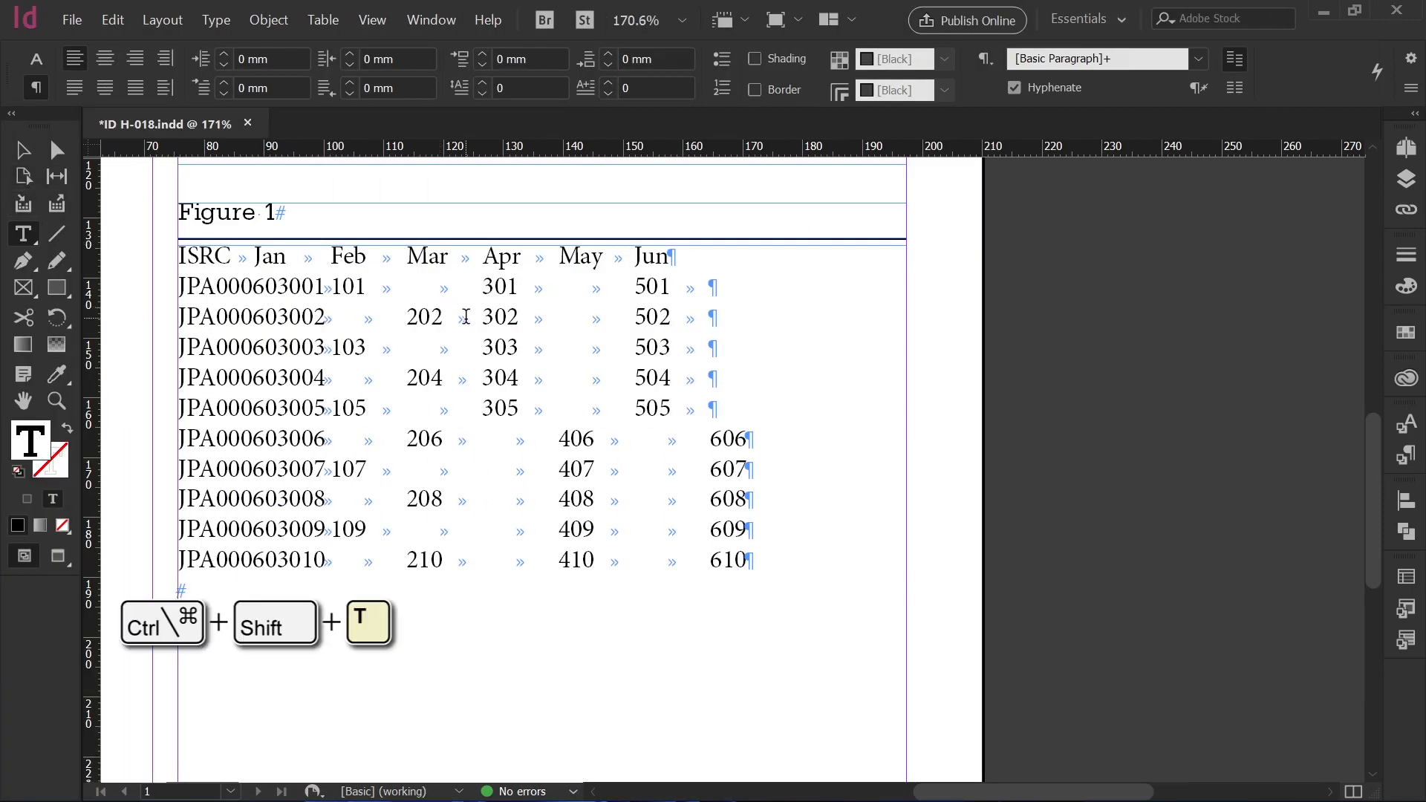
{"action": "double_click", "coordinate": [441, 265]}
{"action": "left_click_drag", "start_coordinate": [441, 265], "coordinate": [465, 545]}
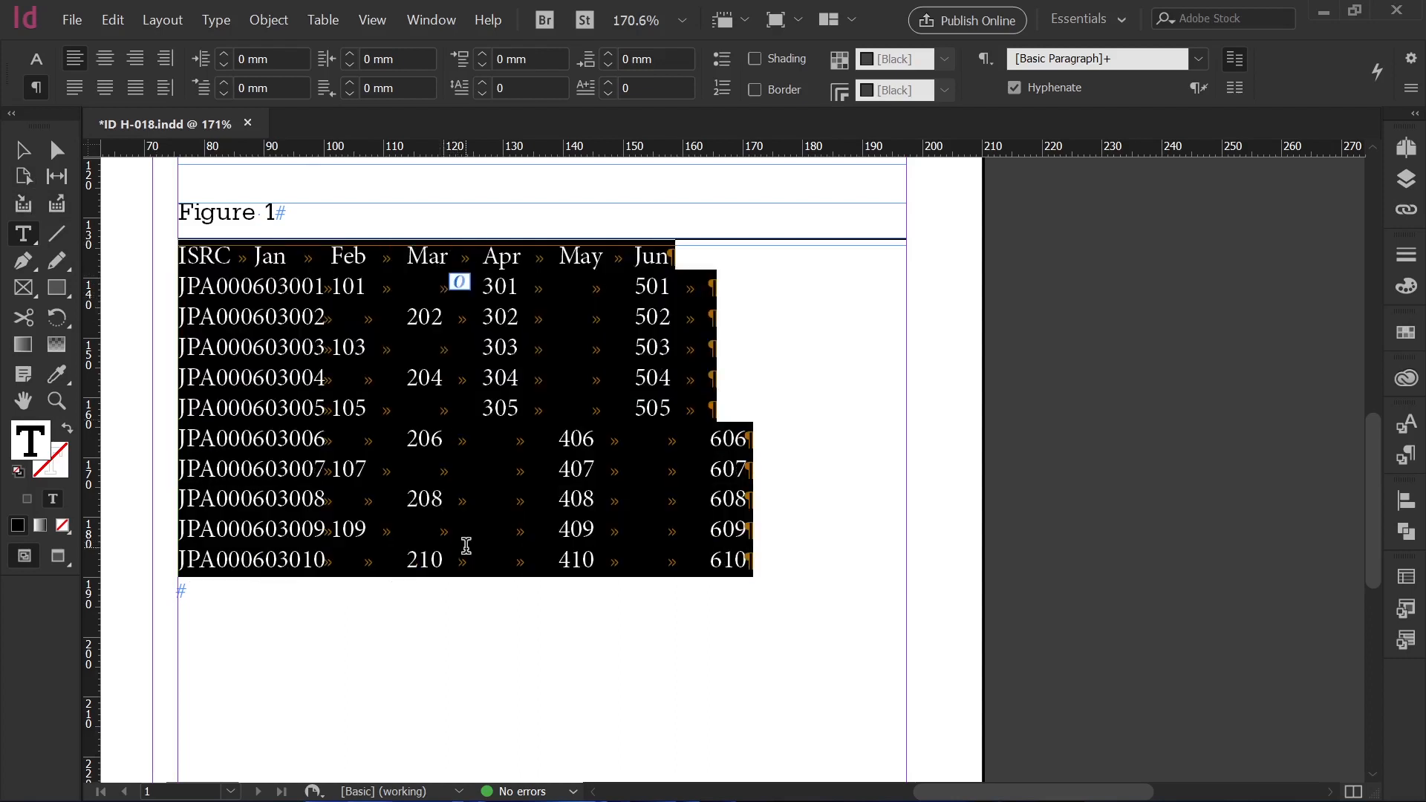
{"action": "key", "text": "ctrl+shift+t"}
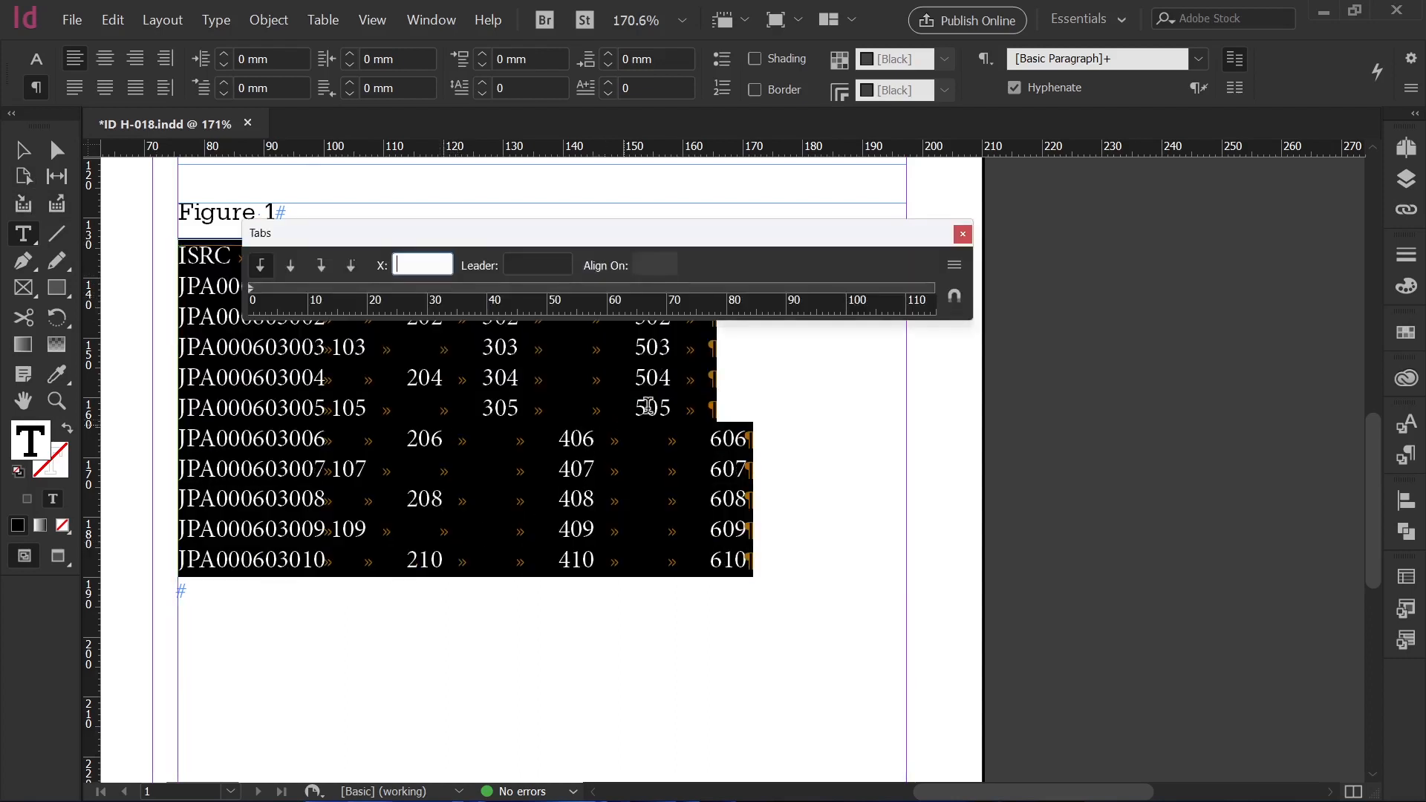
{"action": "left_click", "coordinate": [321, 269]}
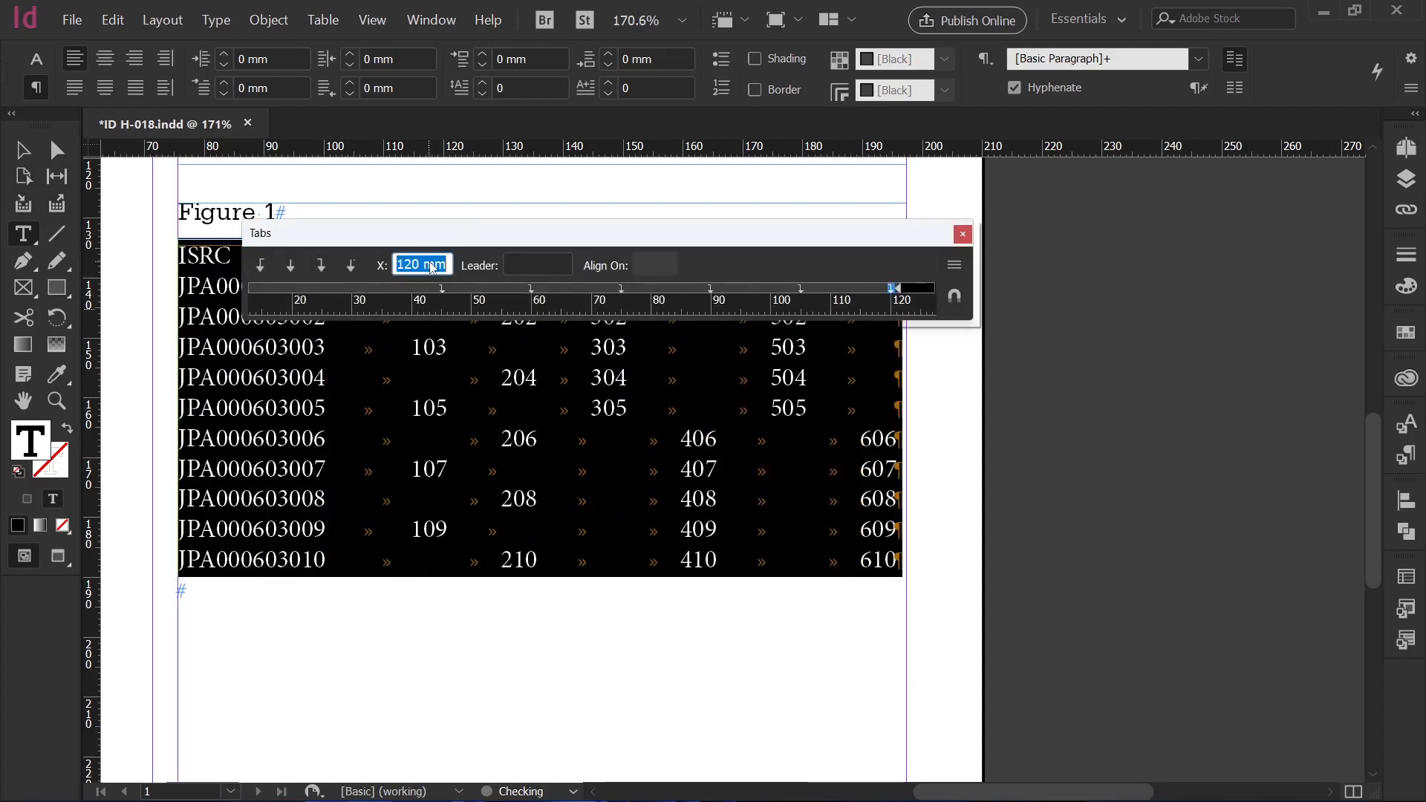
{"action": "left_click", "coordinate": [963, 235]}
{"action": "left_click", "coordinate": [510, 256]}
- Add a 1 pt paragraph rule below the ISRC header line with a 2 mm offset, and set its space after to 2 mm
{"action": "triple_click", "coordinate": [312, 259]}
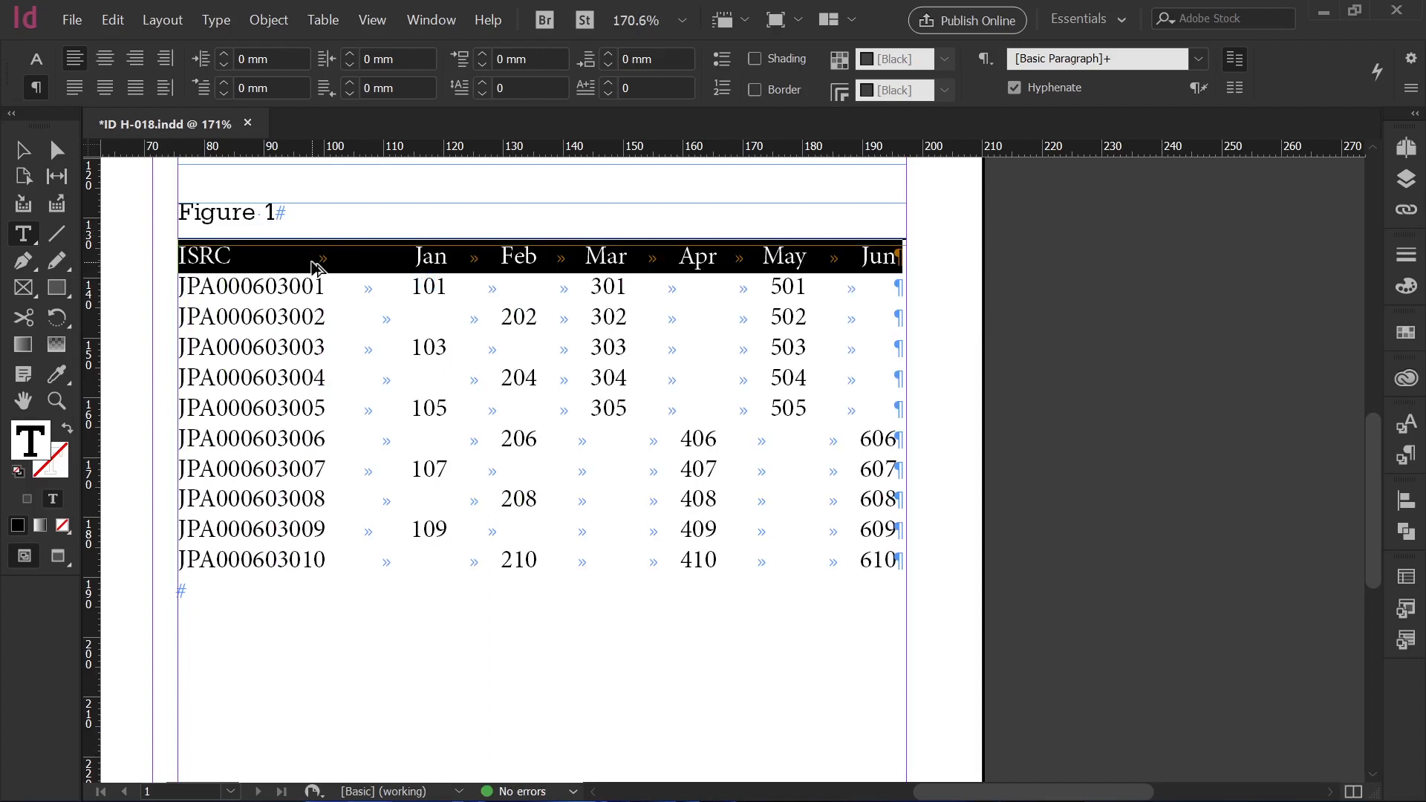
{"action": "key", "text": "ctrl+alt+j"}
{"action": "left_click", "coordinate": [709, 259]}
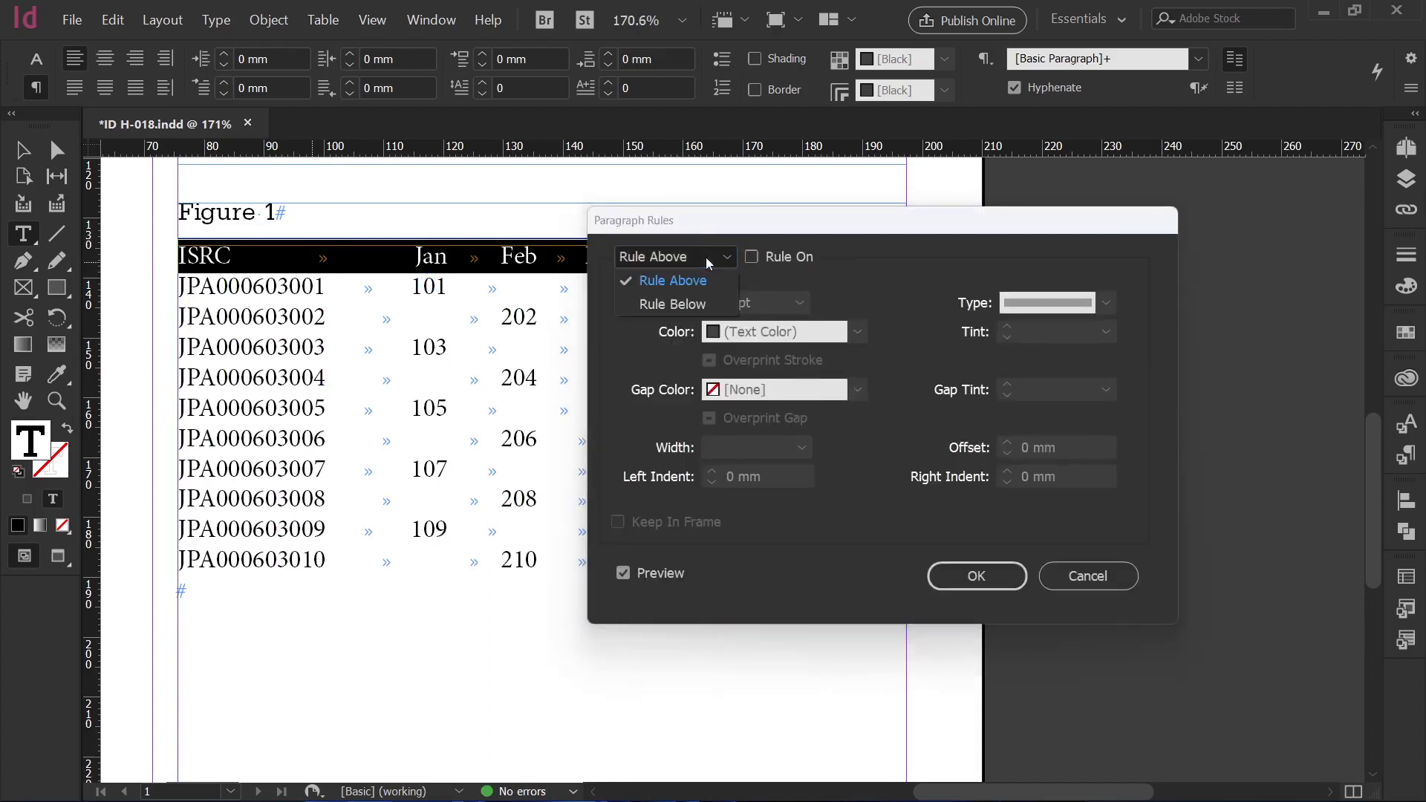
{"action": "left_click", "coordinate": [706, 303]}
{"action": "left_click", "coordinate": [751, 256]}
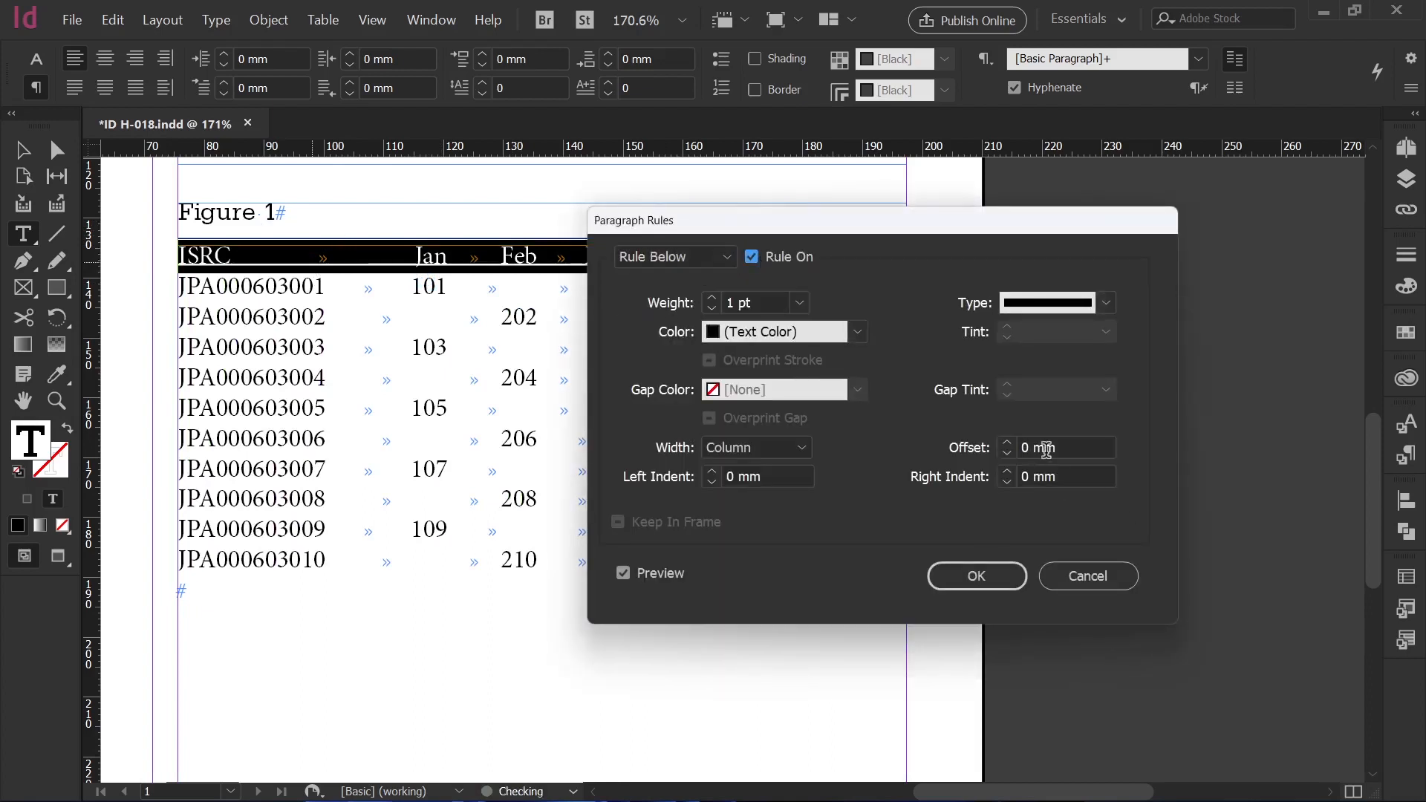
{"action": "left_click", "coordinate": [1009, 443]}
{"action": "left_click", "coordinate": [1008, 443]}
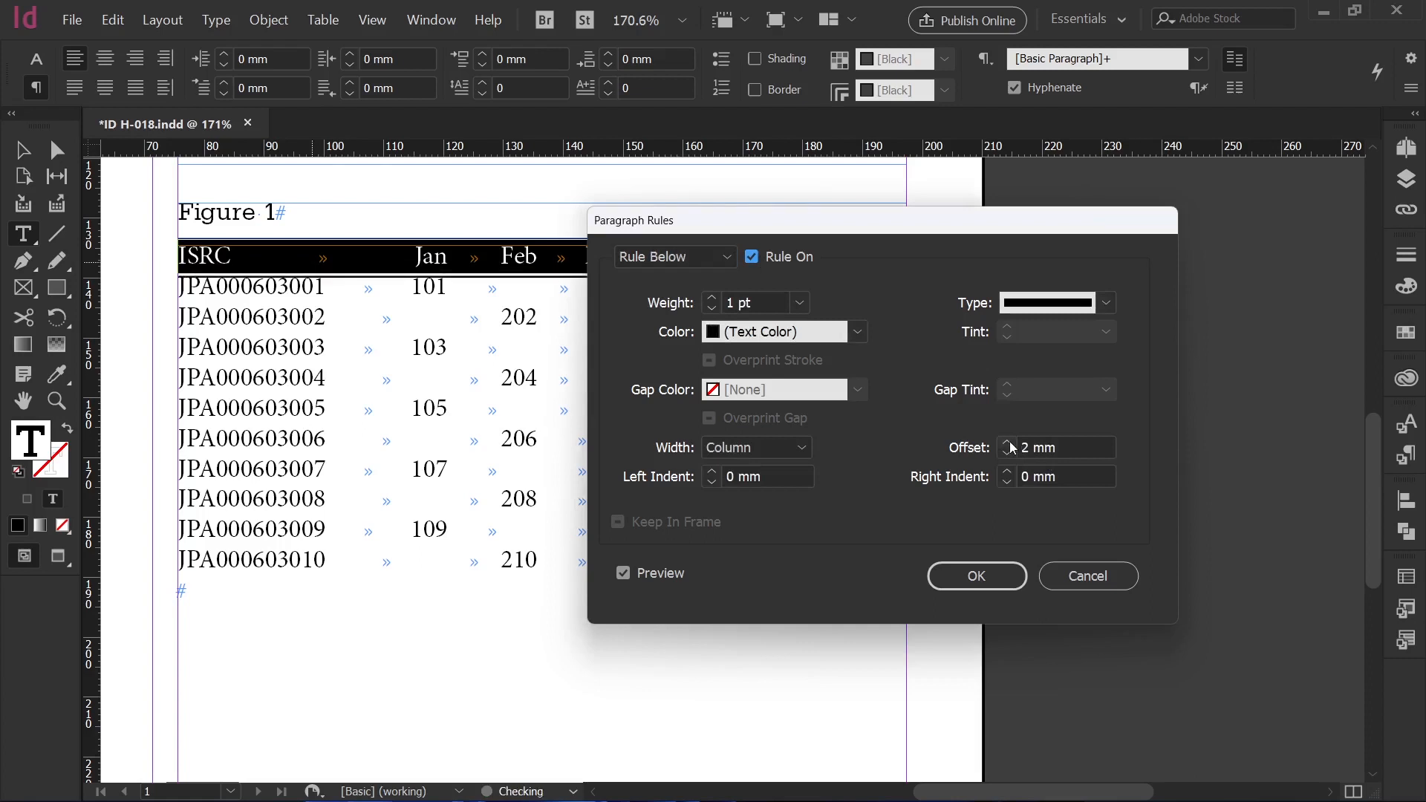
{"action": "left_click", "coordinate": [976, 576]}
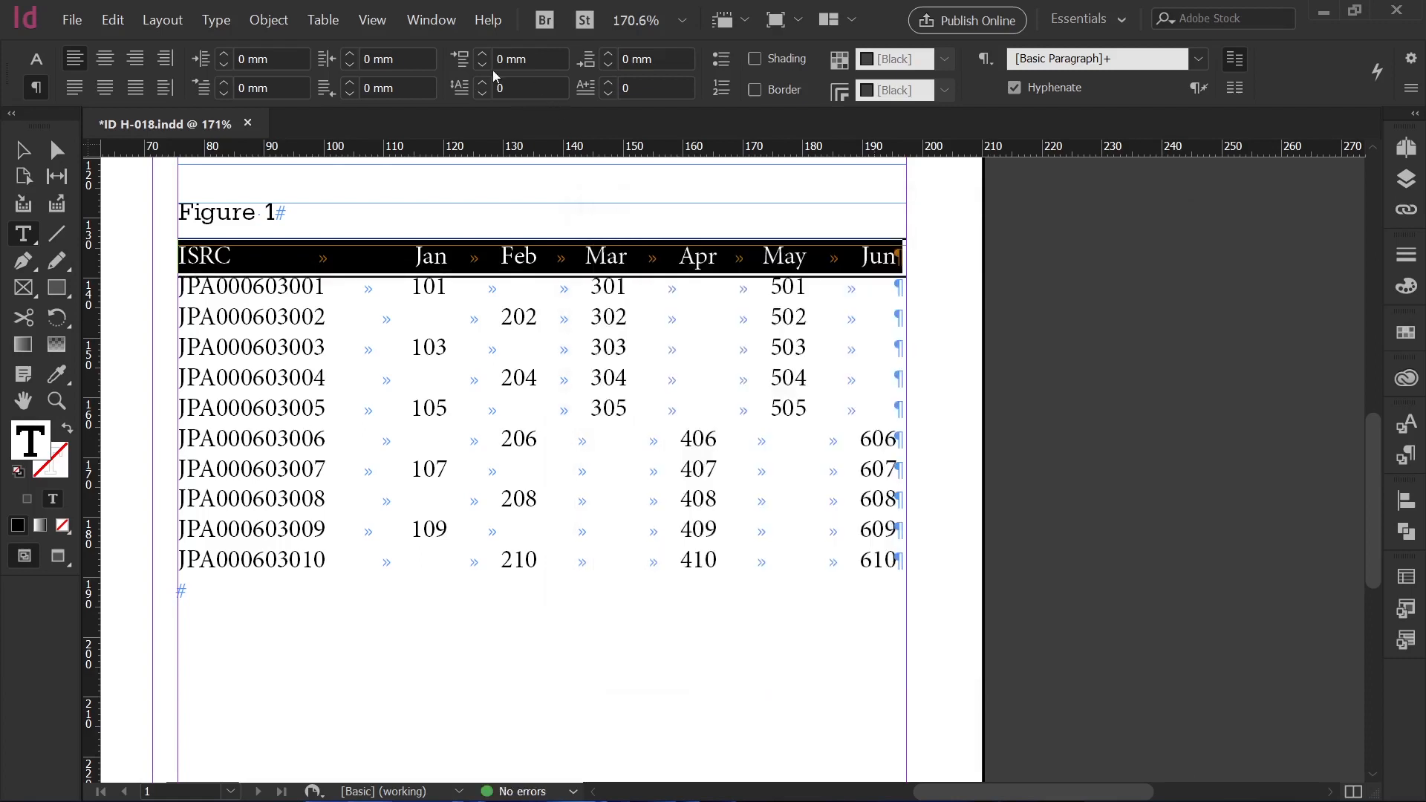
{"action": "left_click", "coordinate": [608, 57]}
{"action": "left_click", "coordinate": [608, 57]}
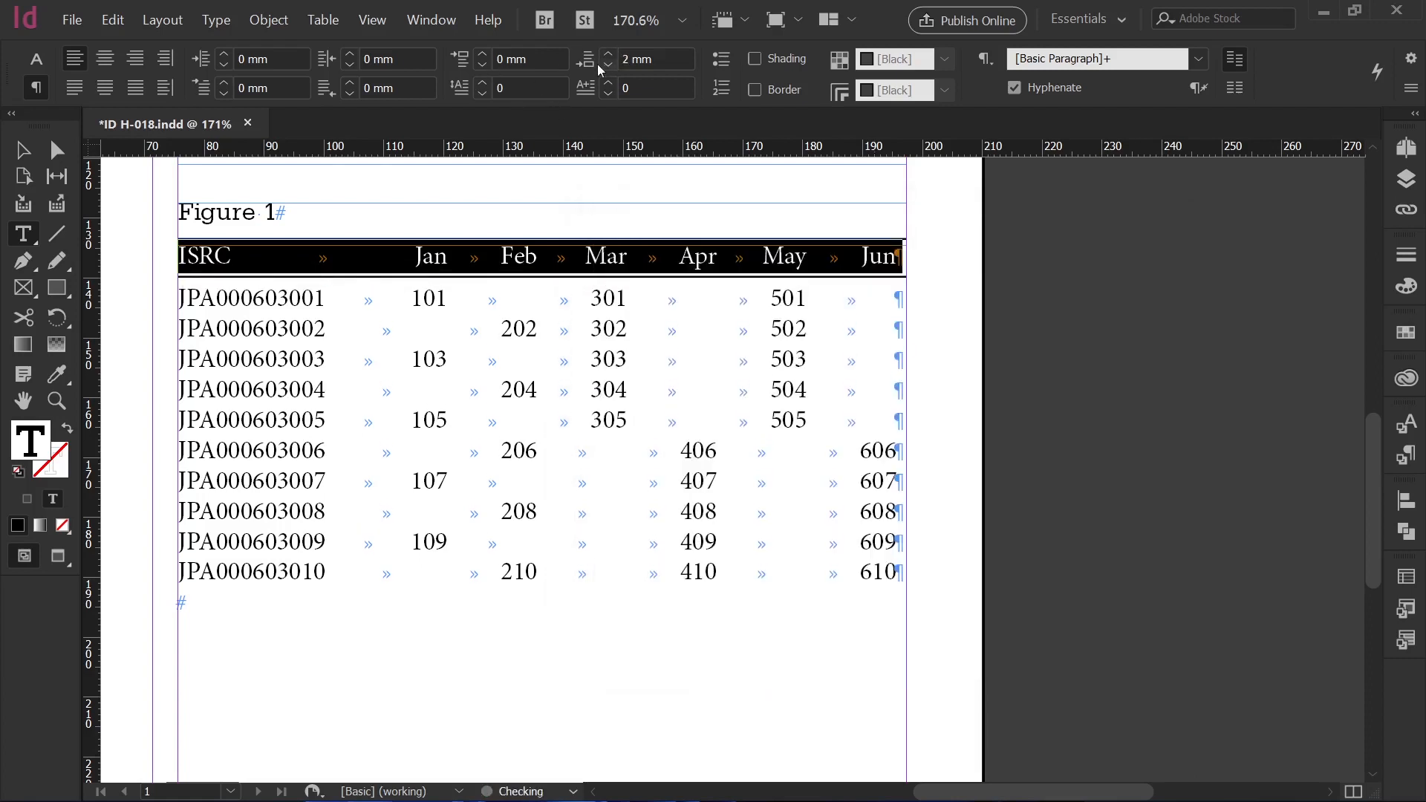
- Add a 1 pt paragraph rule below the last line, JPA000603010, with a 1 mm offset, and preview the page
{"action": "left_click", "coordinate": [389, 268]}
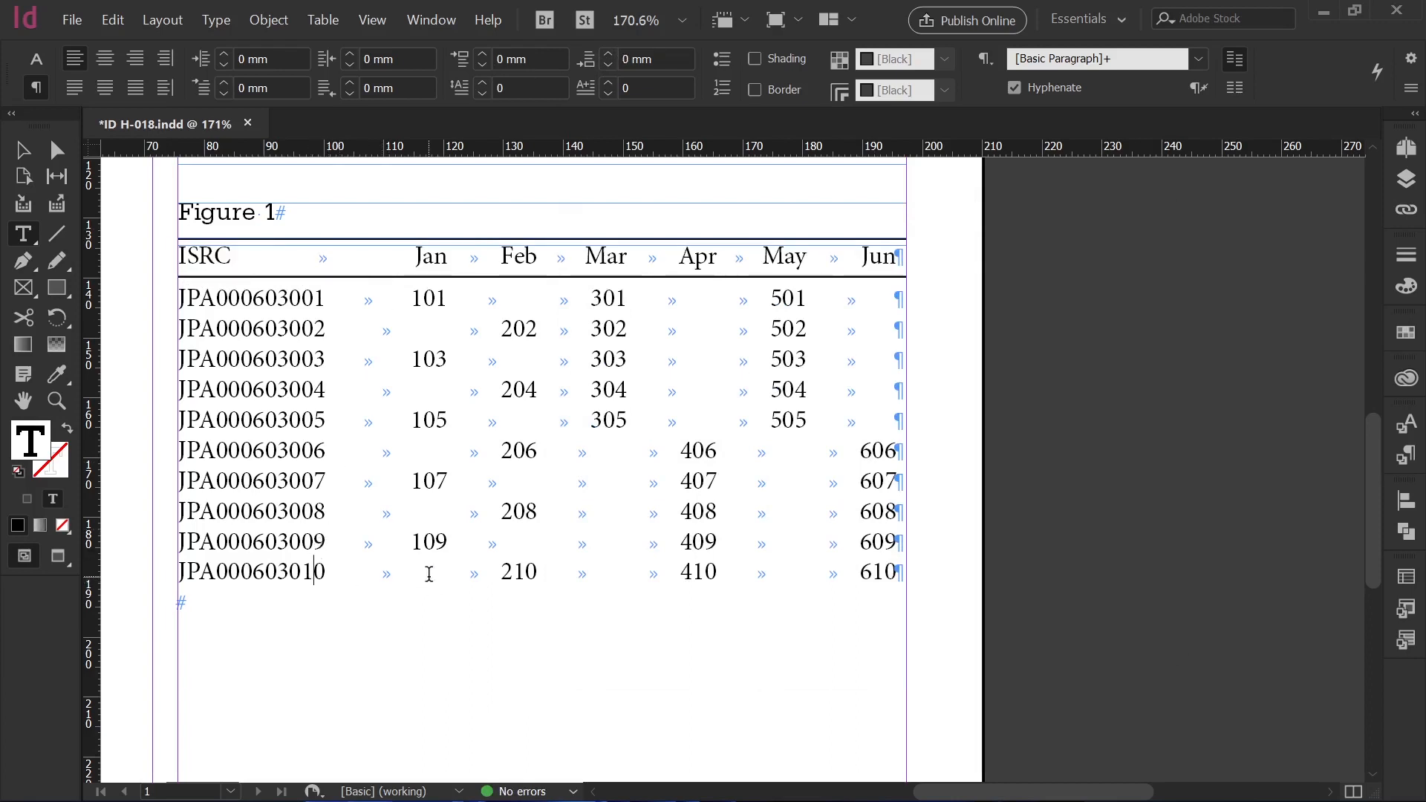
{"action": "key", "text": "ctrl+alt+j"}
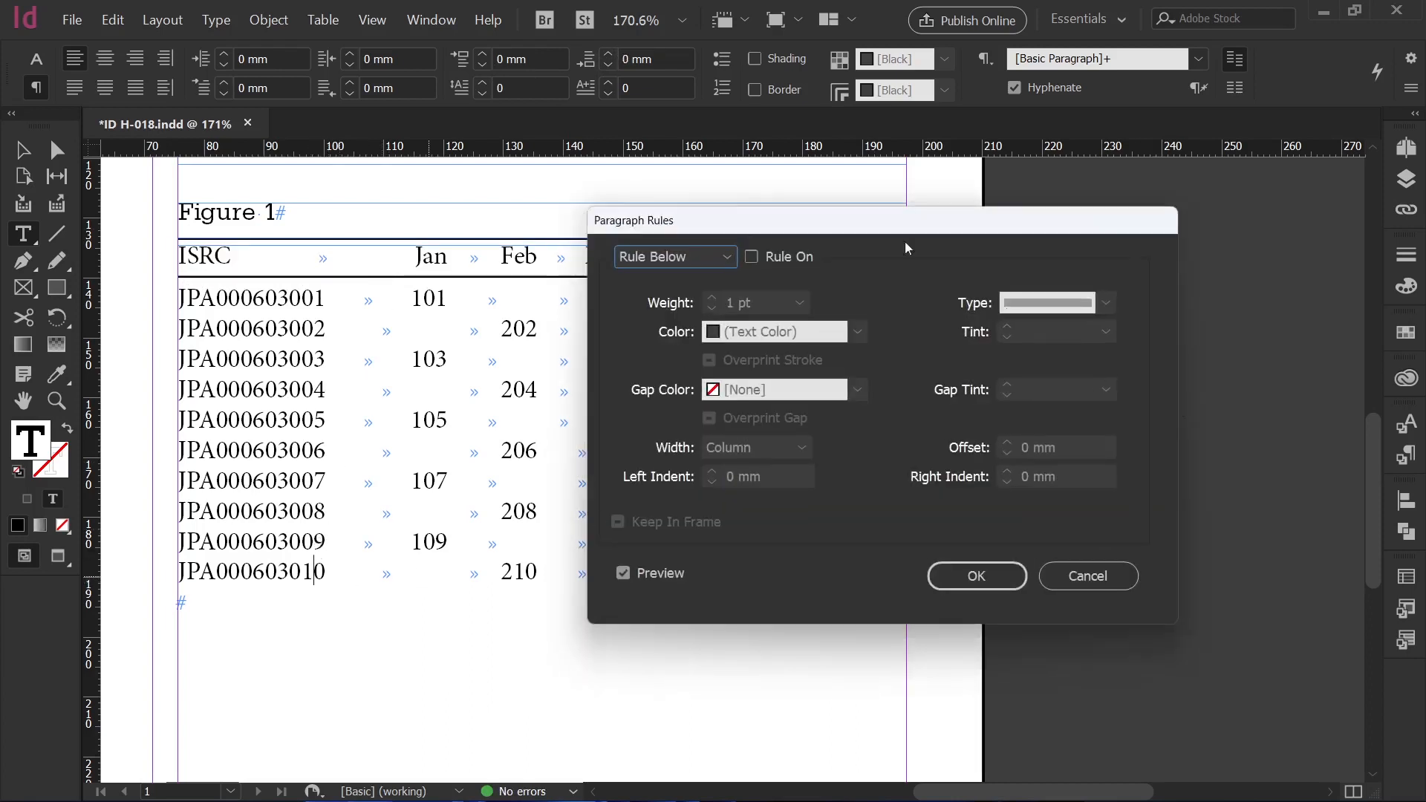
{"action": "left_click", "coordinate": [688, 257]}
{"action": "left_click", "coordinate": [654, 305]}
{"action": "left_click", "coordinate": [754, 258]}
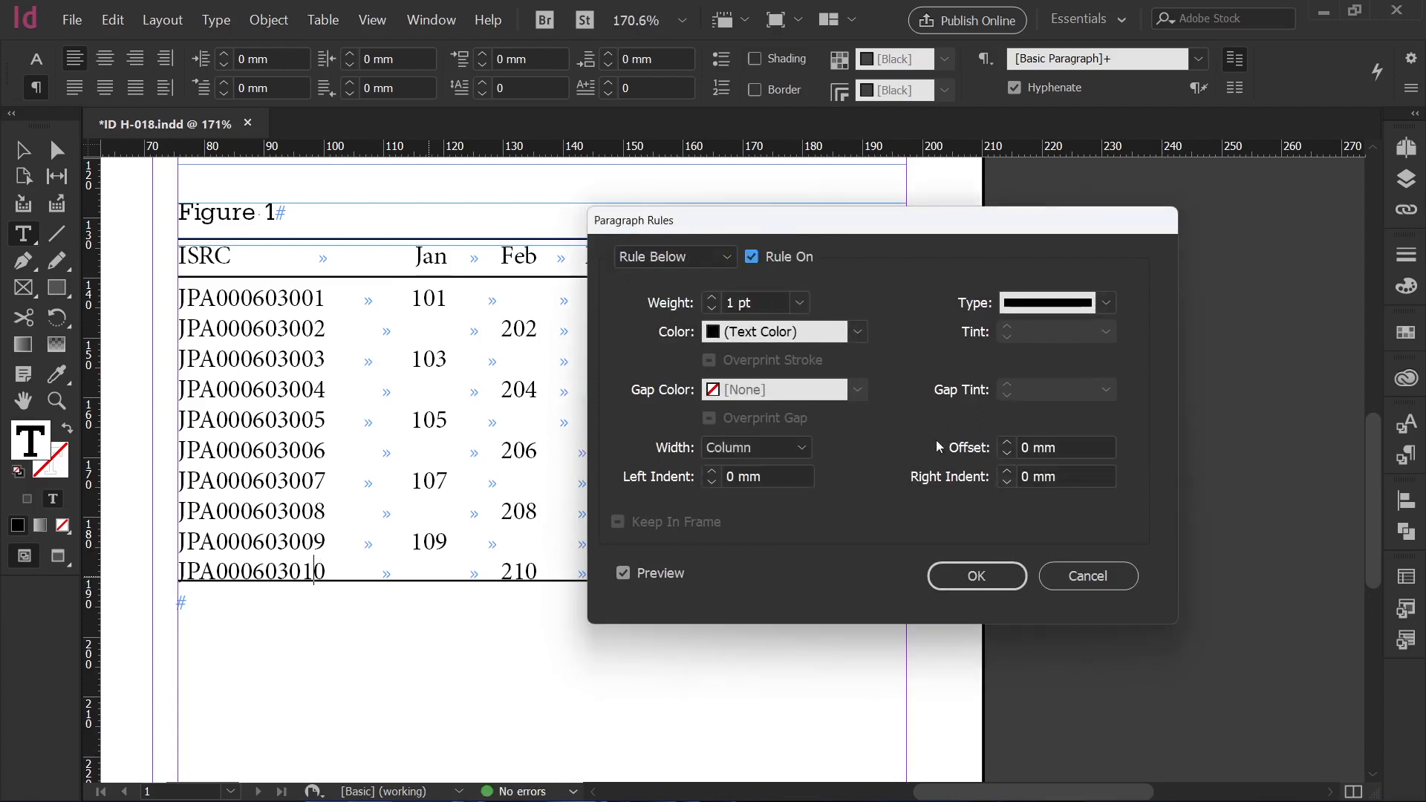
{"action": "left_click", "coordinate": [1010, 442]}
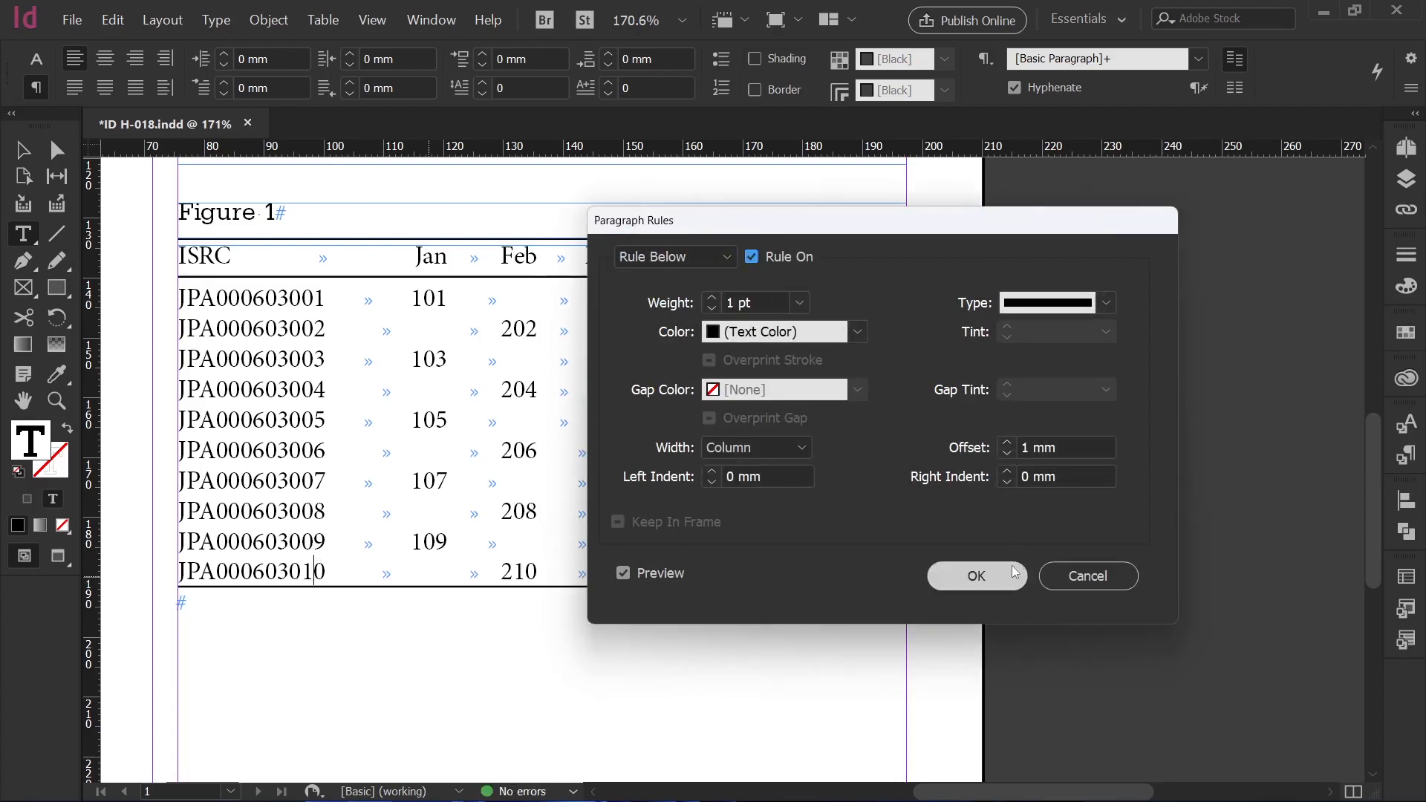
{"action": "left_click", "coordinate": [1006, 575]}
{"action": "key", "text": "Escape"}
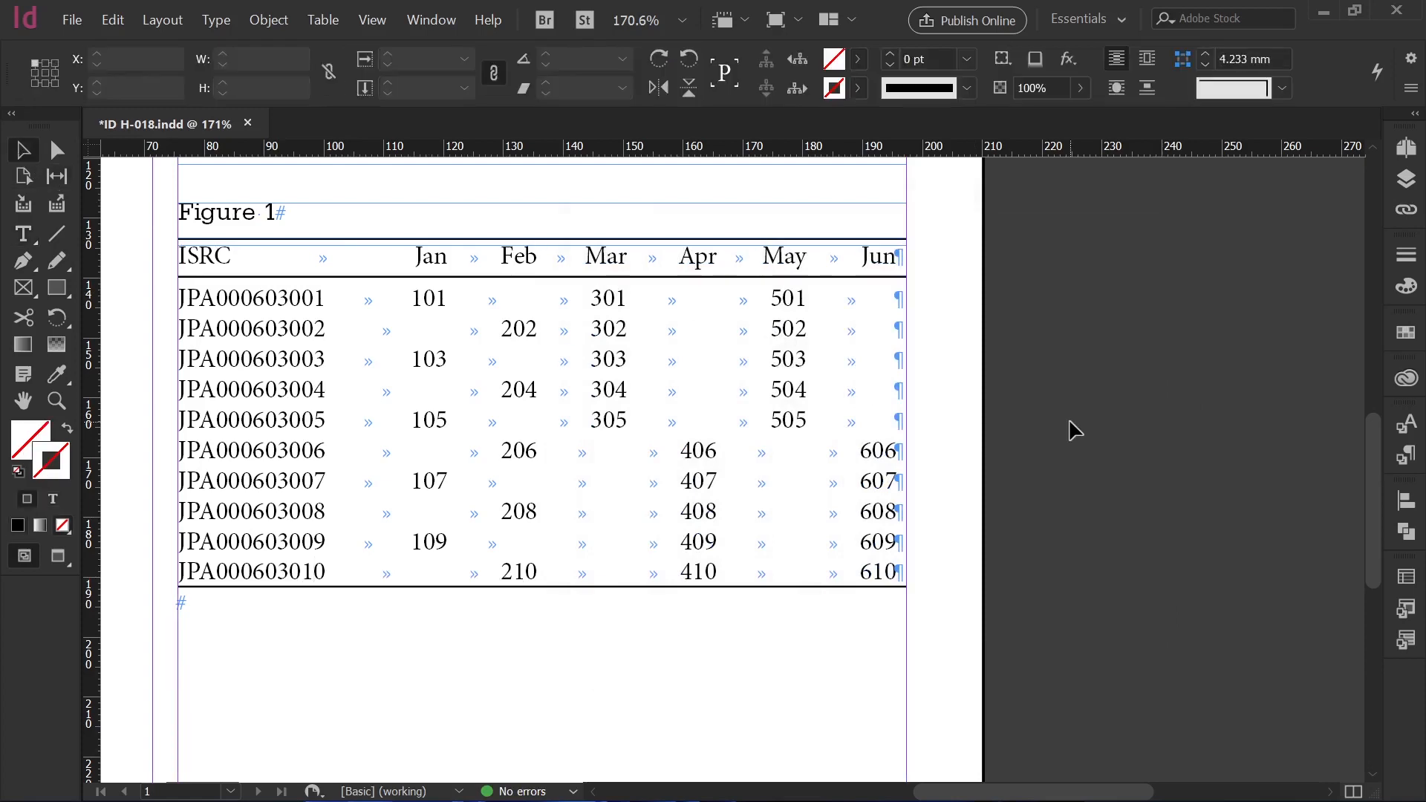
{"action": "left_click", "coordinate": [711, 416], "text": "ctrl+alt"}
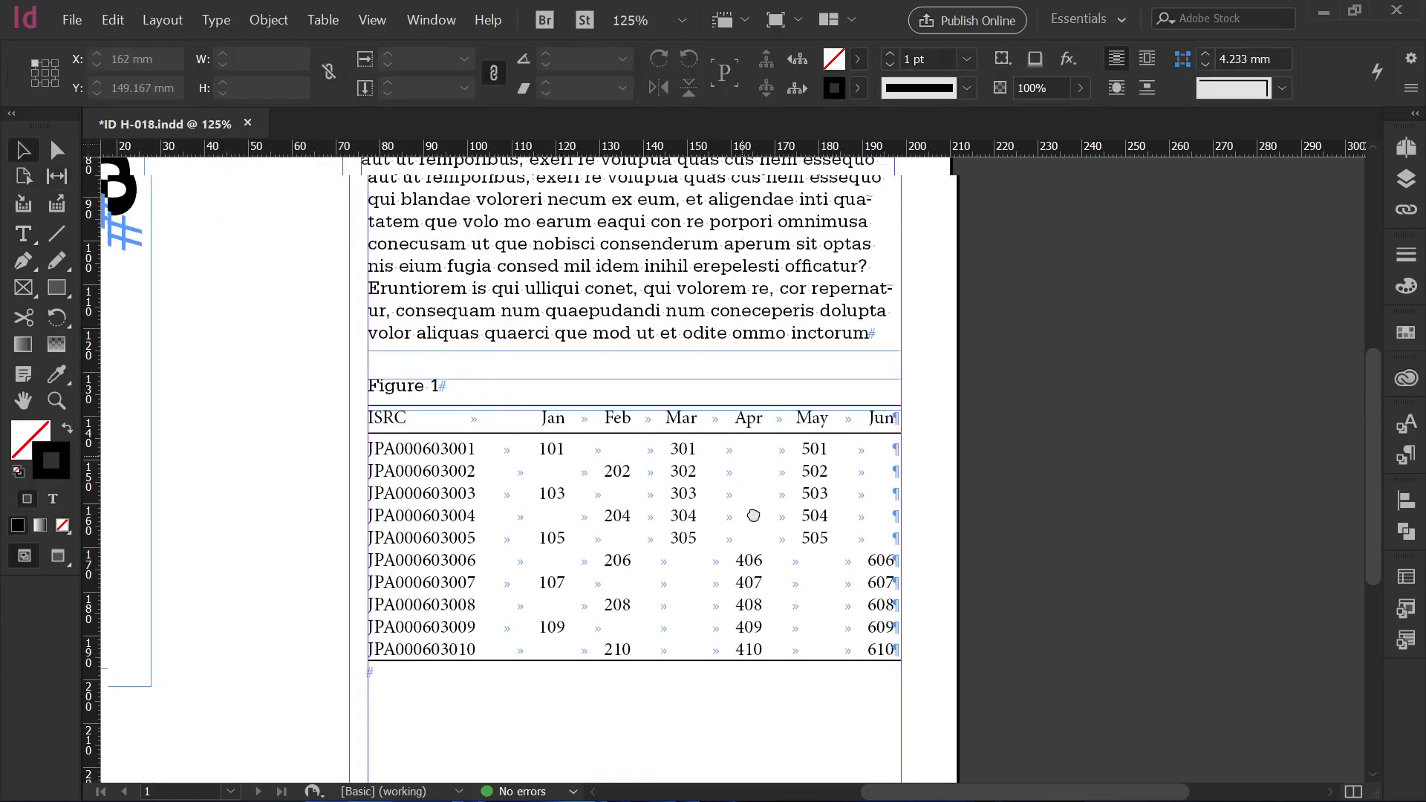
{"action": "key", "text": "w"}
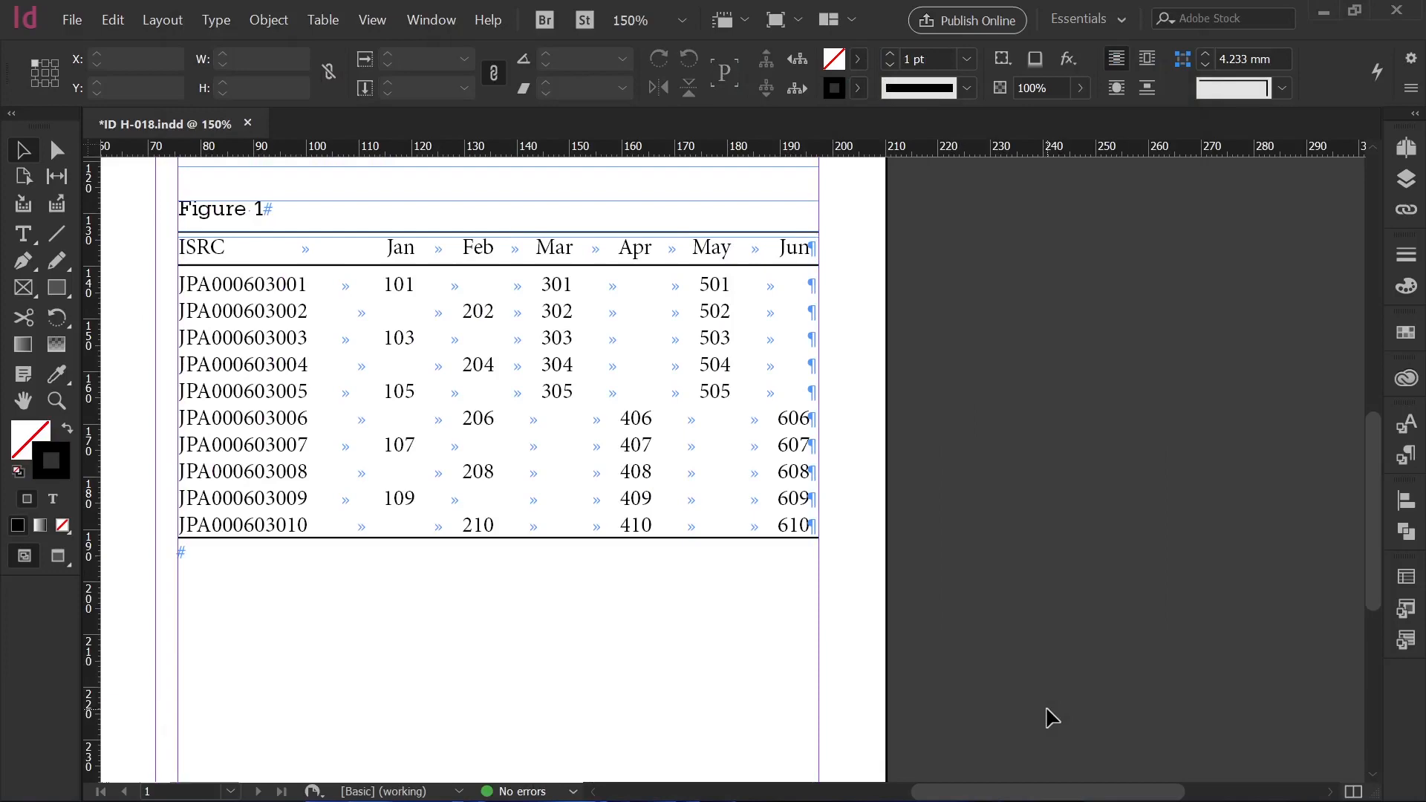
- Replace all the text in the frame below Figure 1 by placing the ID H-018 workbook without import options
{"action": "double_click", "coordinate": [570, 623]}
{"action": "key", "text": "ctrl+a"}
{"action": "key", "text": "ctrl+d"}
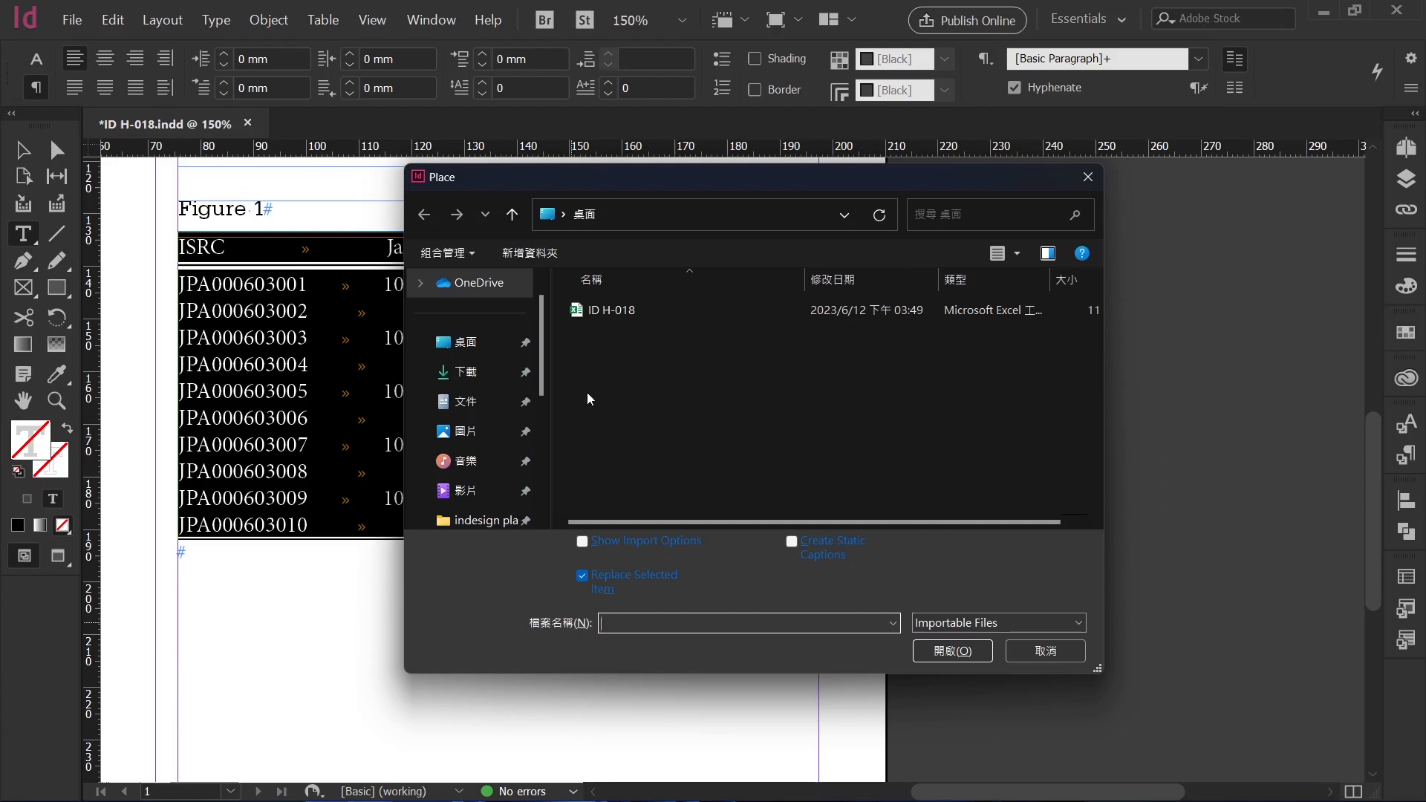
{"action": "left_click", "coordinate": [600, 314]}
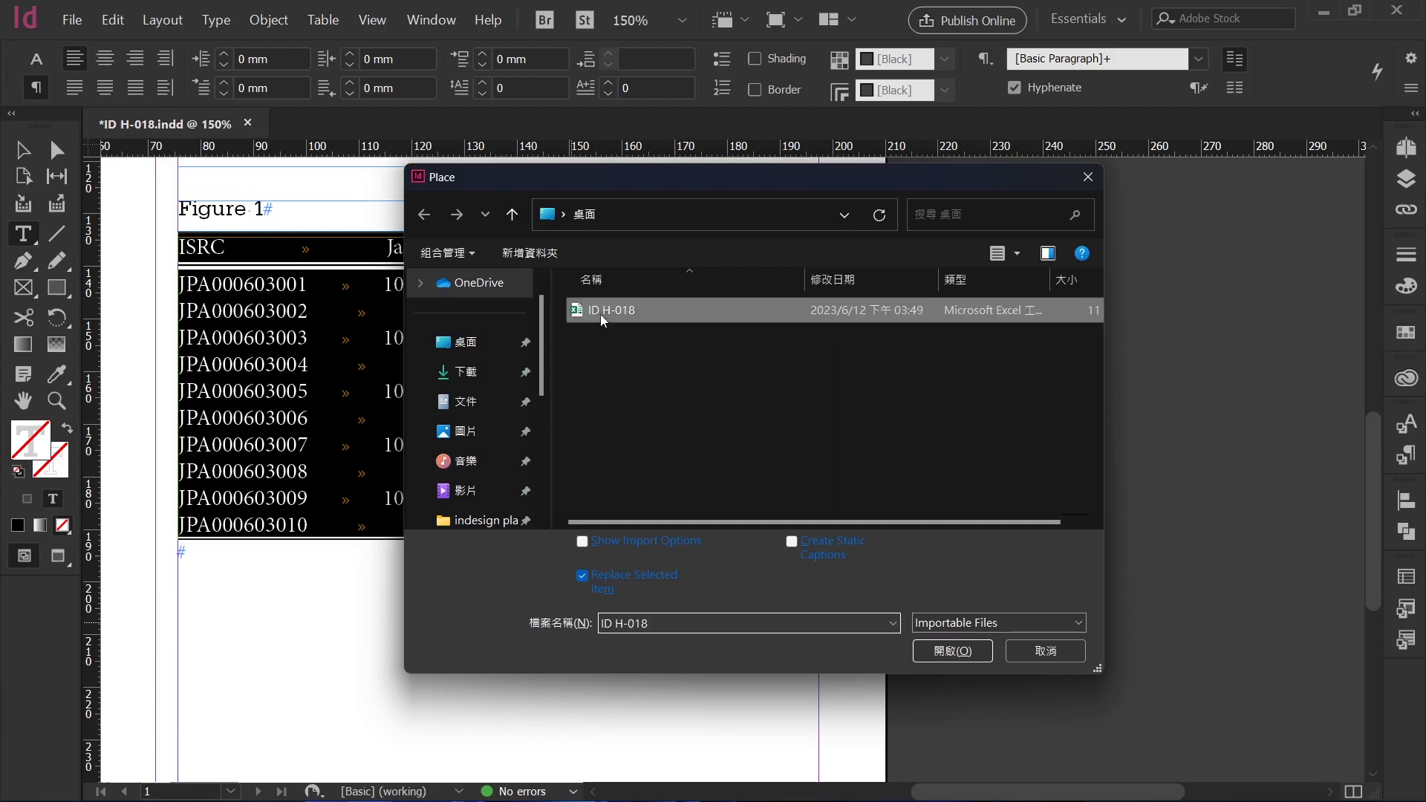
{"action": "left_click", "coordinate": [953, 651]}
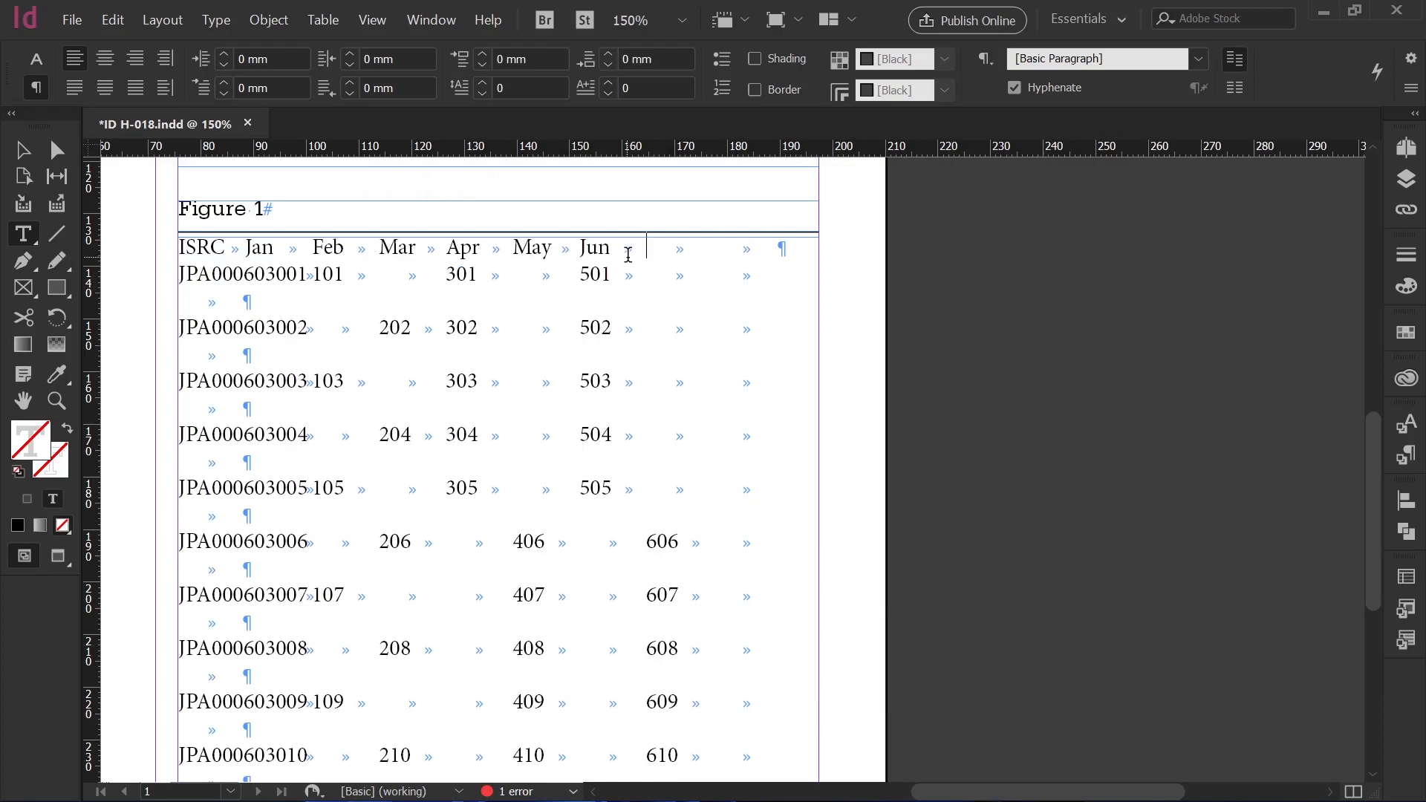
- Examine the surplus tabs after the Jun column, the document's links and the empty lines at the end of the imported text
{"action": "left_click_drag", "start_coordinate": [639, 255], "coordinate": [769, 254]}
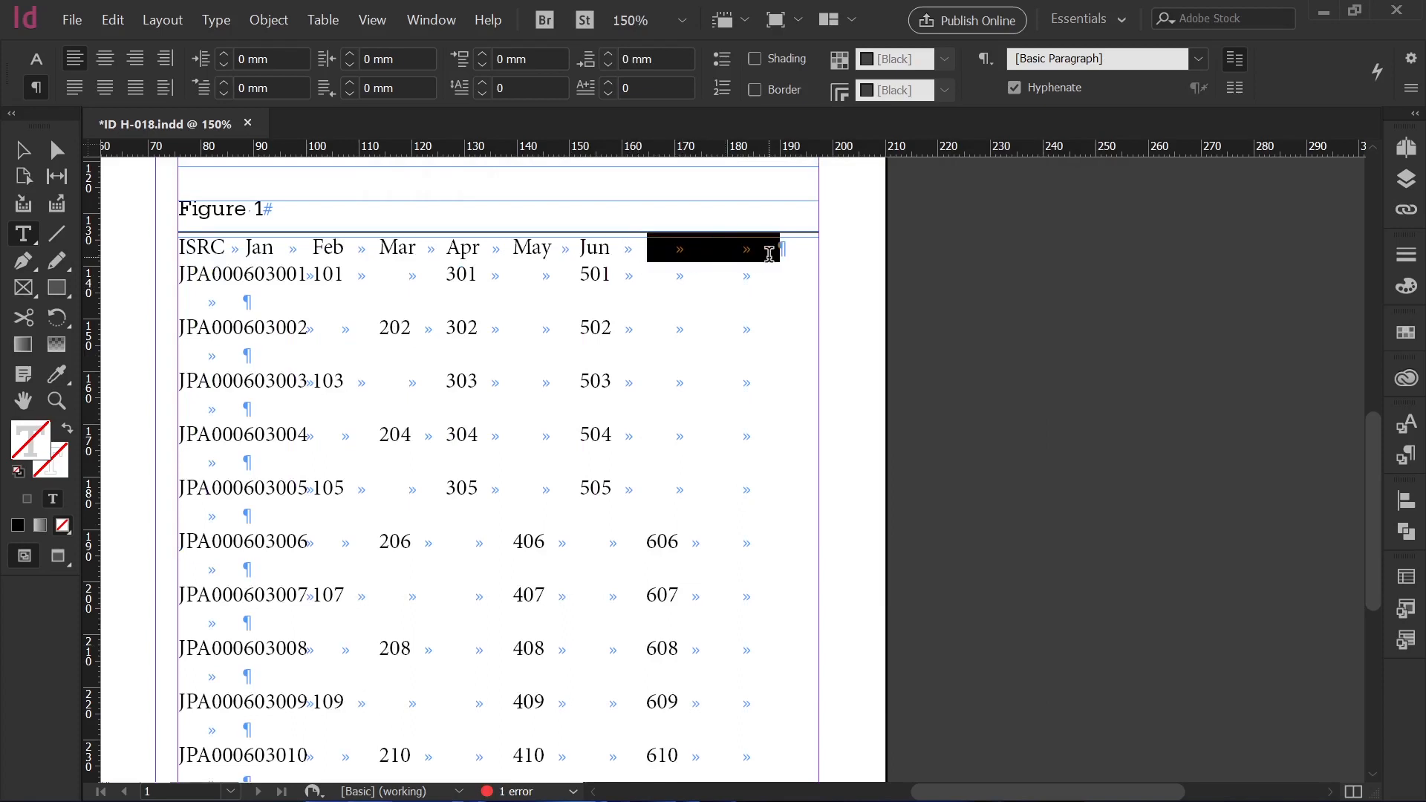
{"action": "left_click", "coordinate": [748, 319]}
{"action": "left_click", "coordinate": [1407, 213]}
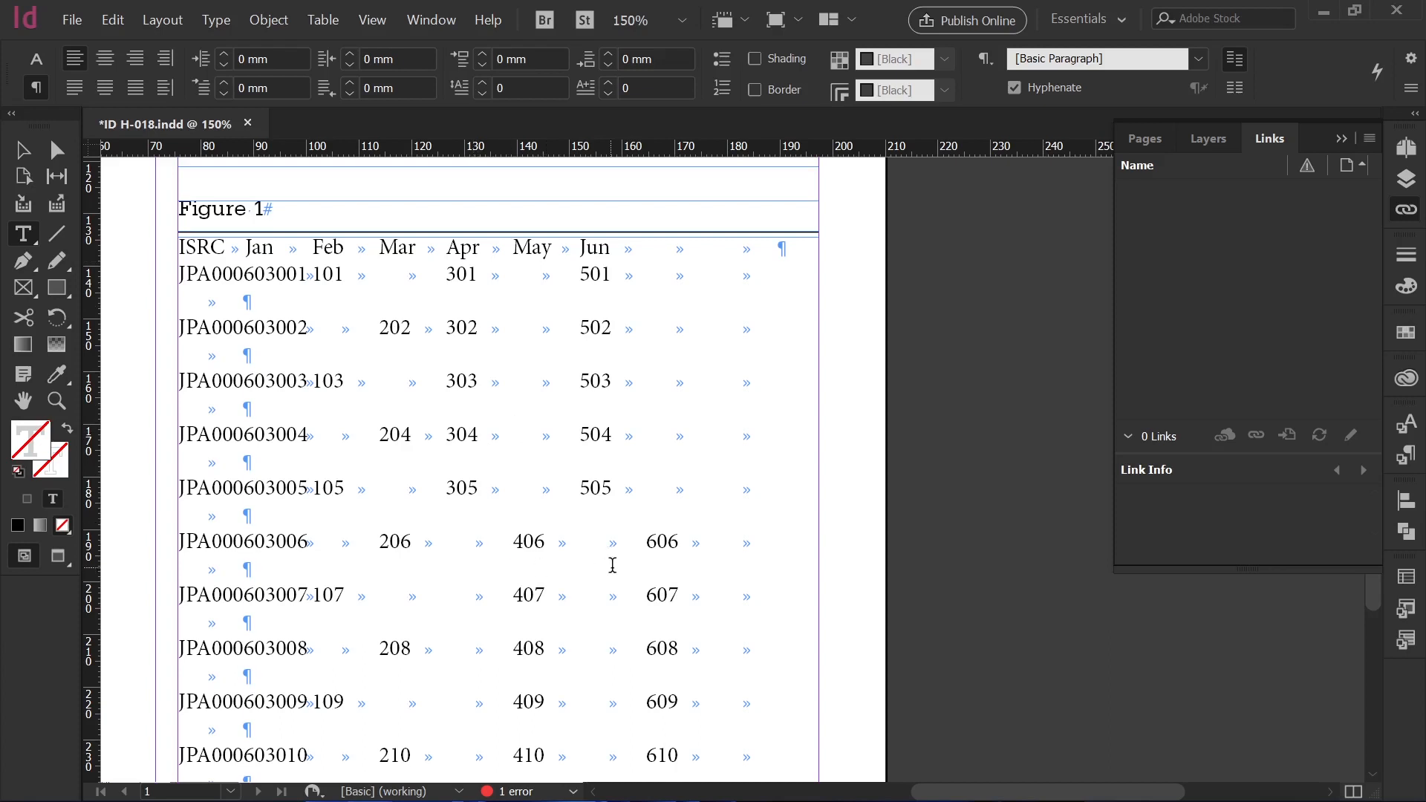
{"action": "left_click", "coordinate": [1341, 145]}
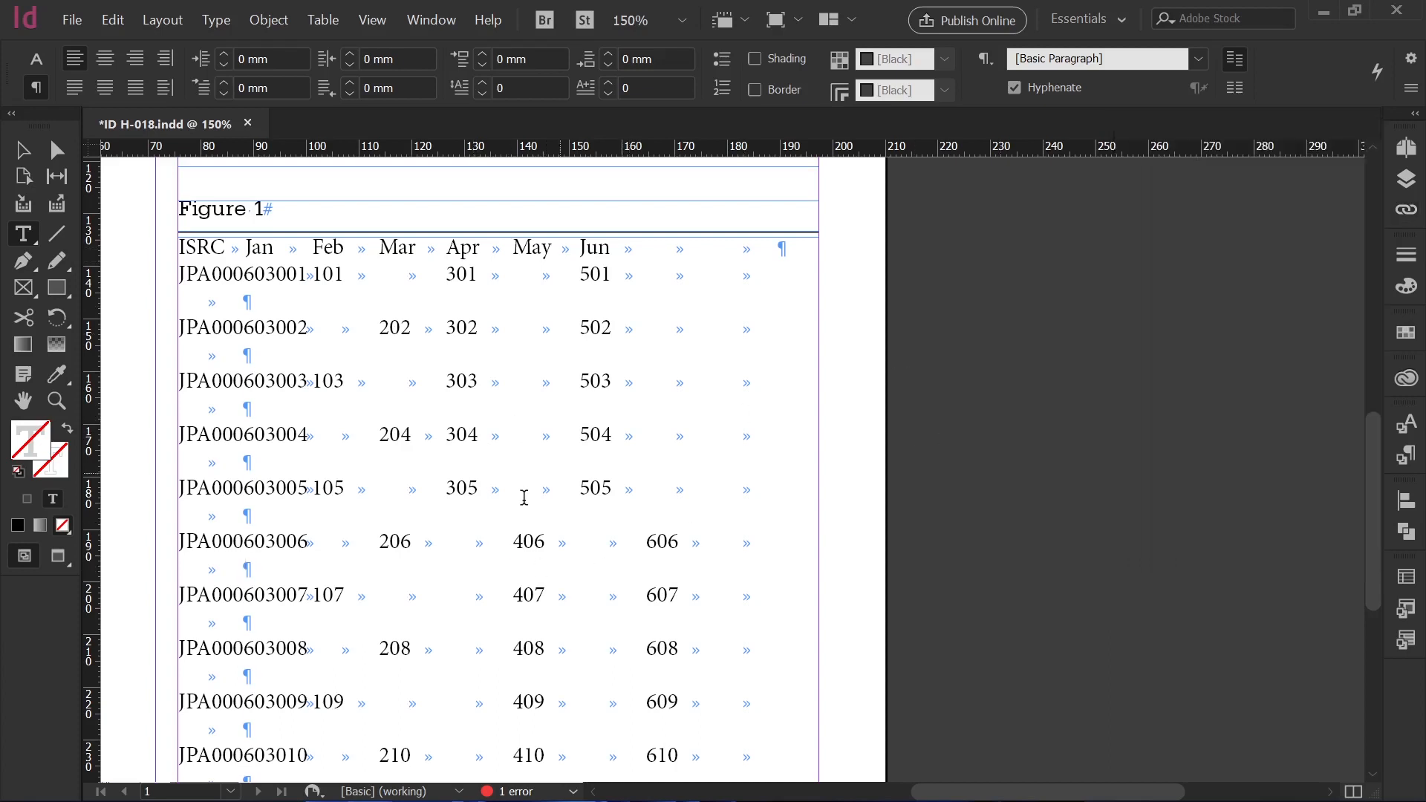
{"action": "scroll", "coordinate": [534, 490], "scroll_direction": "down", "scroll_amount": 5}
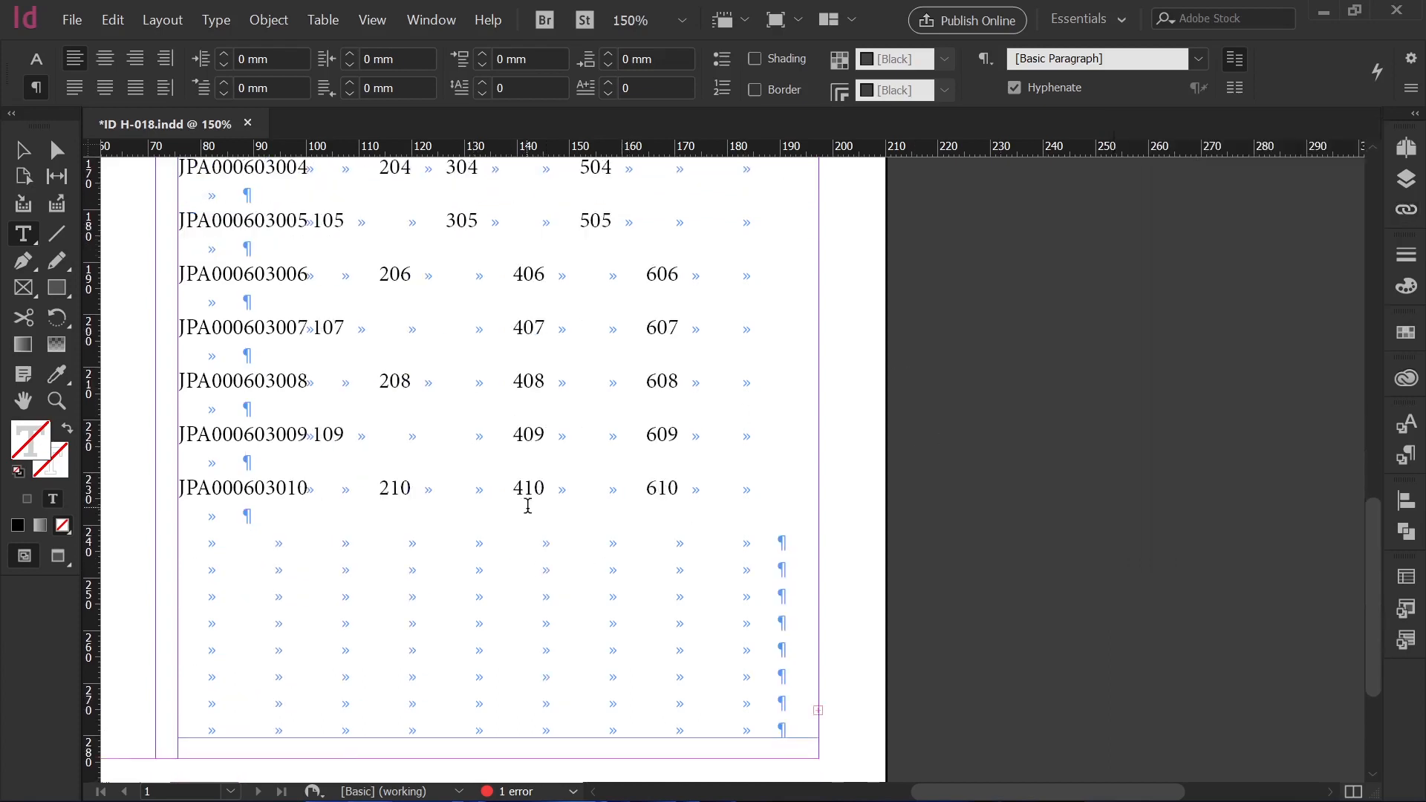
{"action": "scroll", "coordinate": [527, 505], "scroll_direction": "up", "scroll_amount": 3}
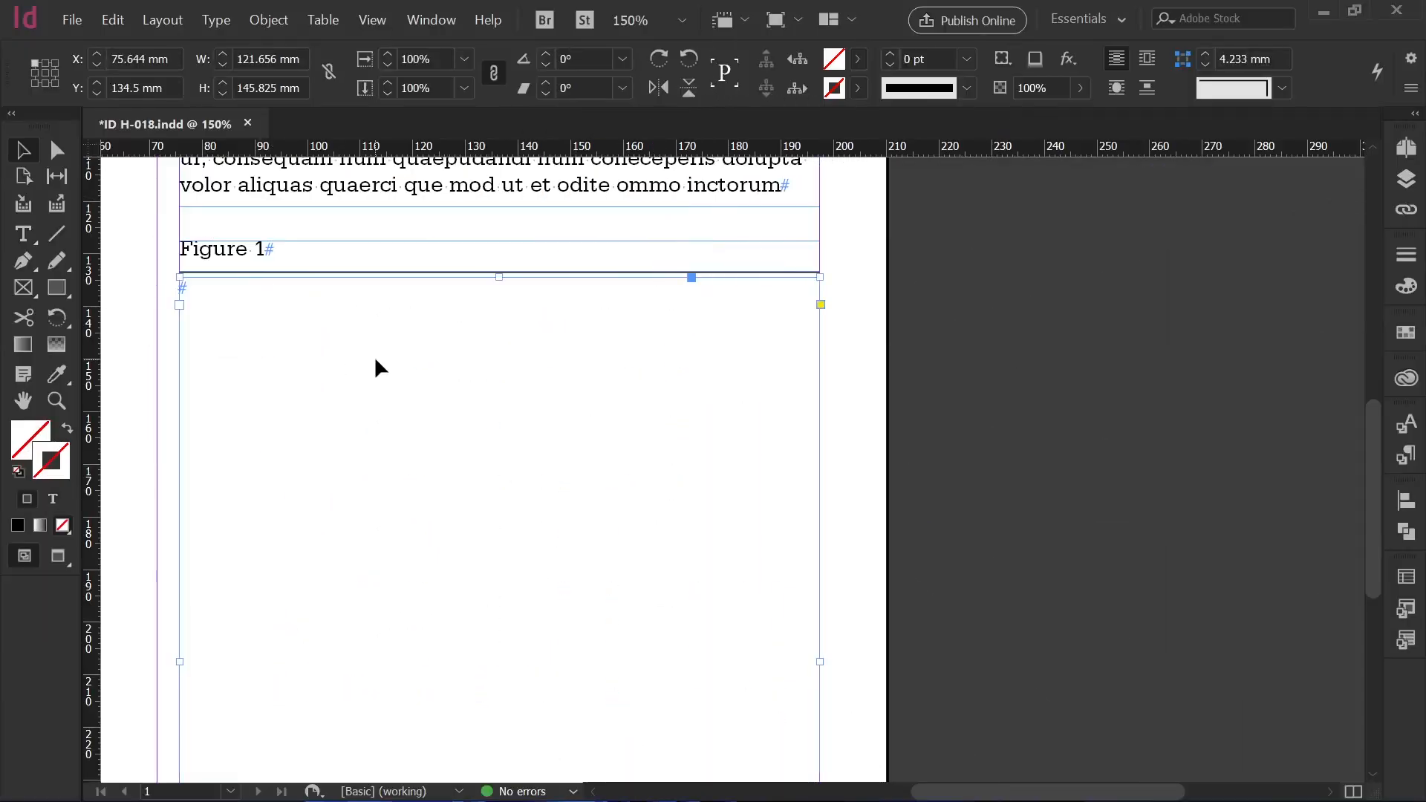
- Enable Create Links When Placing Text and Spreadsheet Files in the File Handling preferences
{"action": "key", "text": "ctrl+k"}
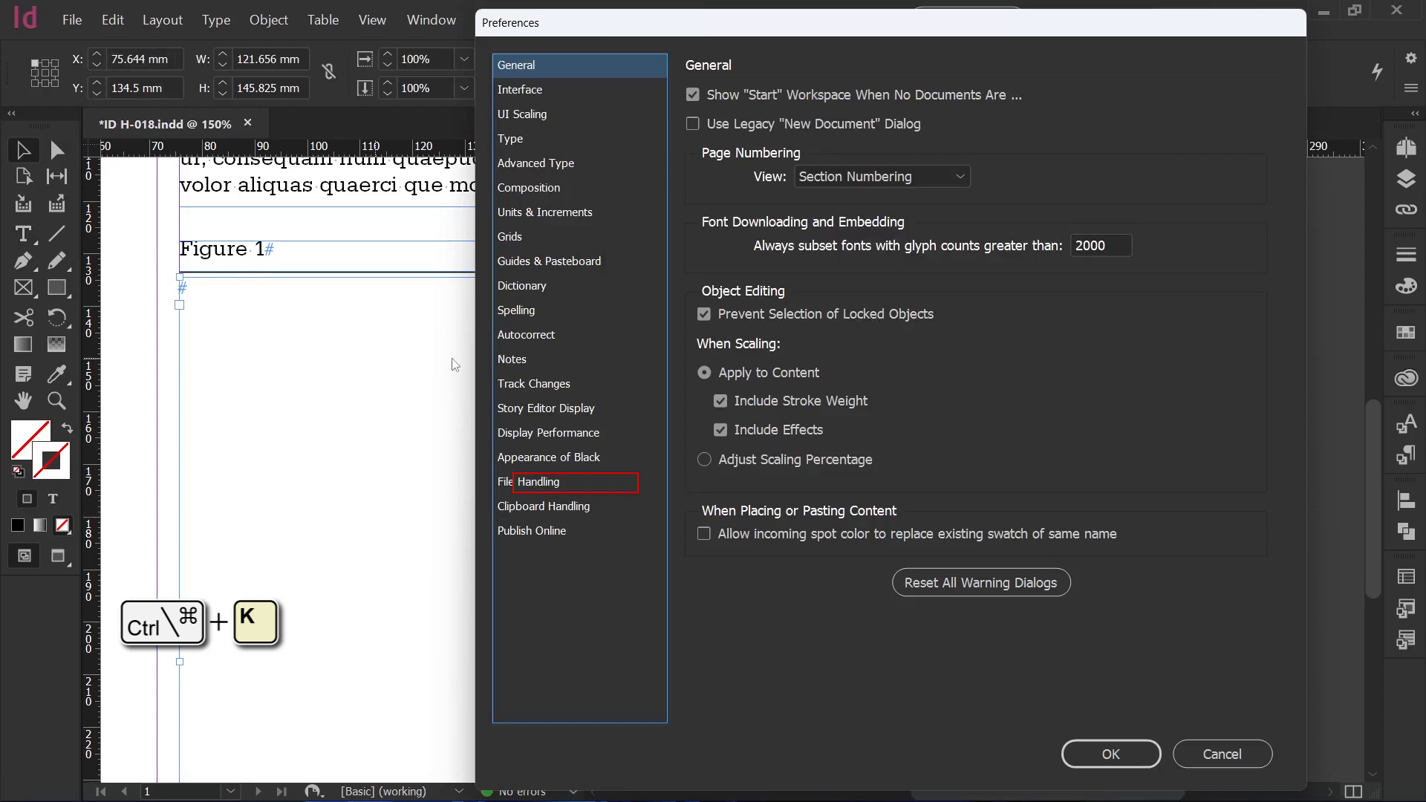
{"action": "left_click", "coordinate": [560, 483]}
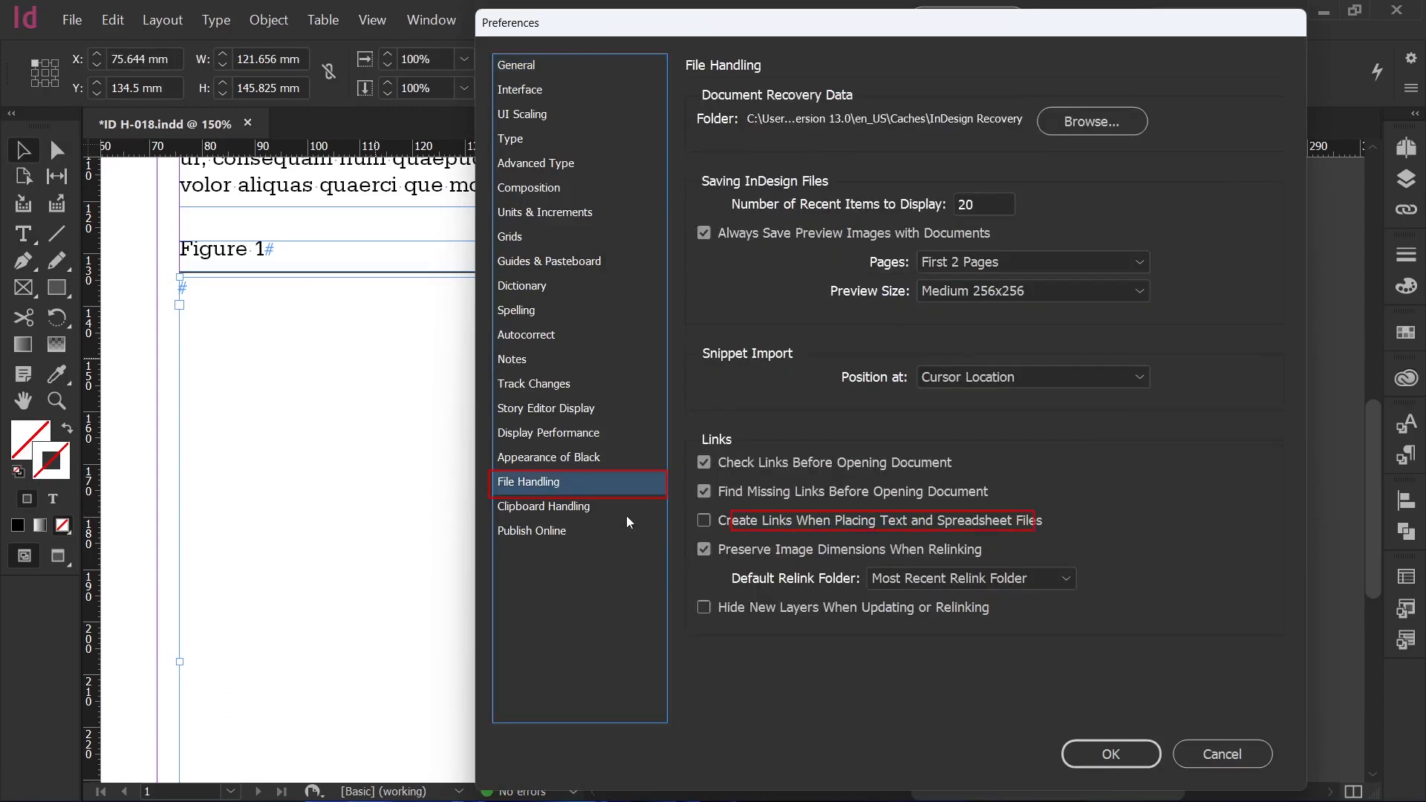
{"action": "left_click", "coordinate": [728, 528]}
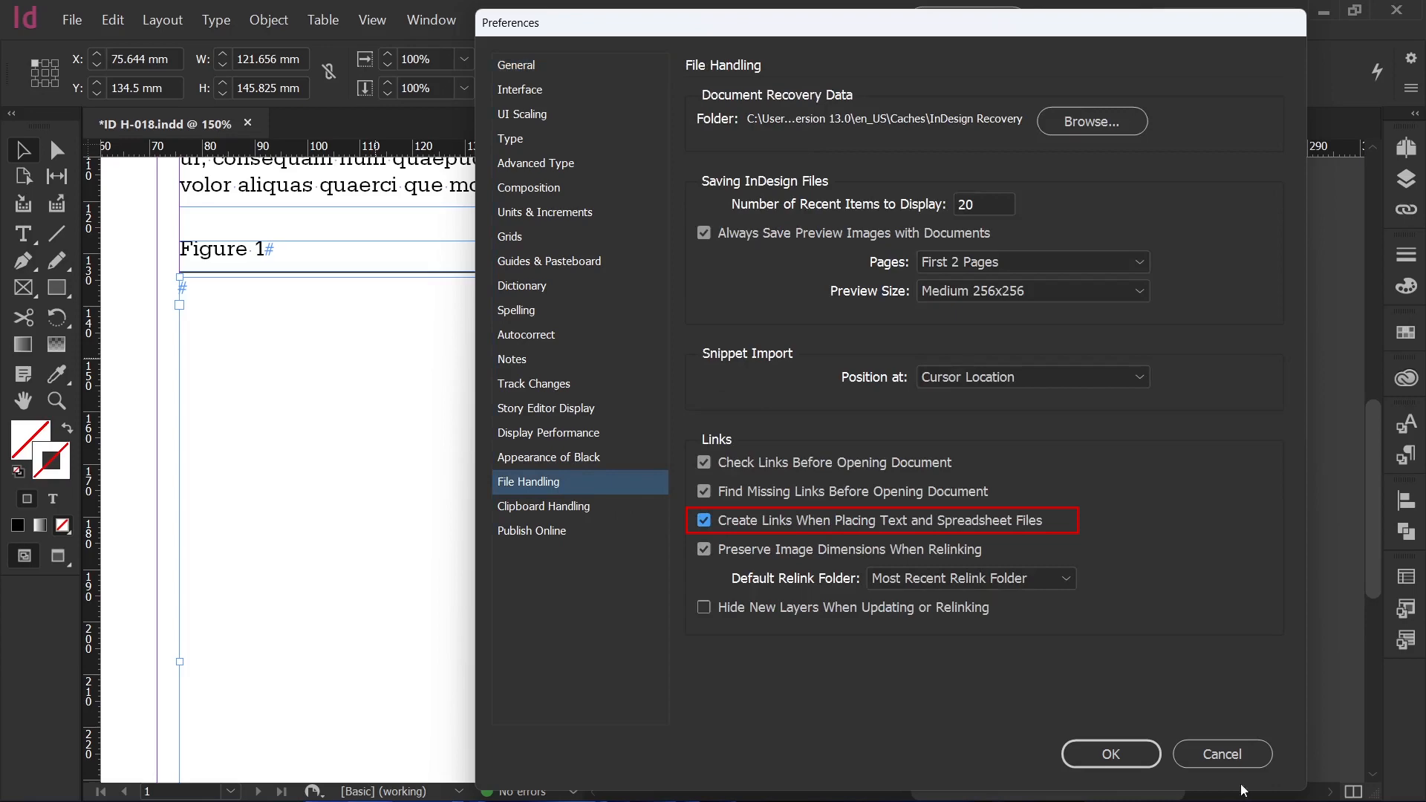
{"action": "left_click", "coordinate": [1120, 751]}
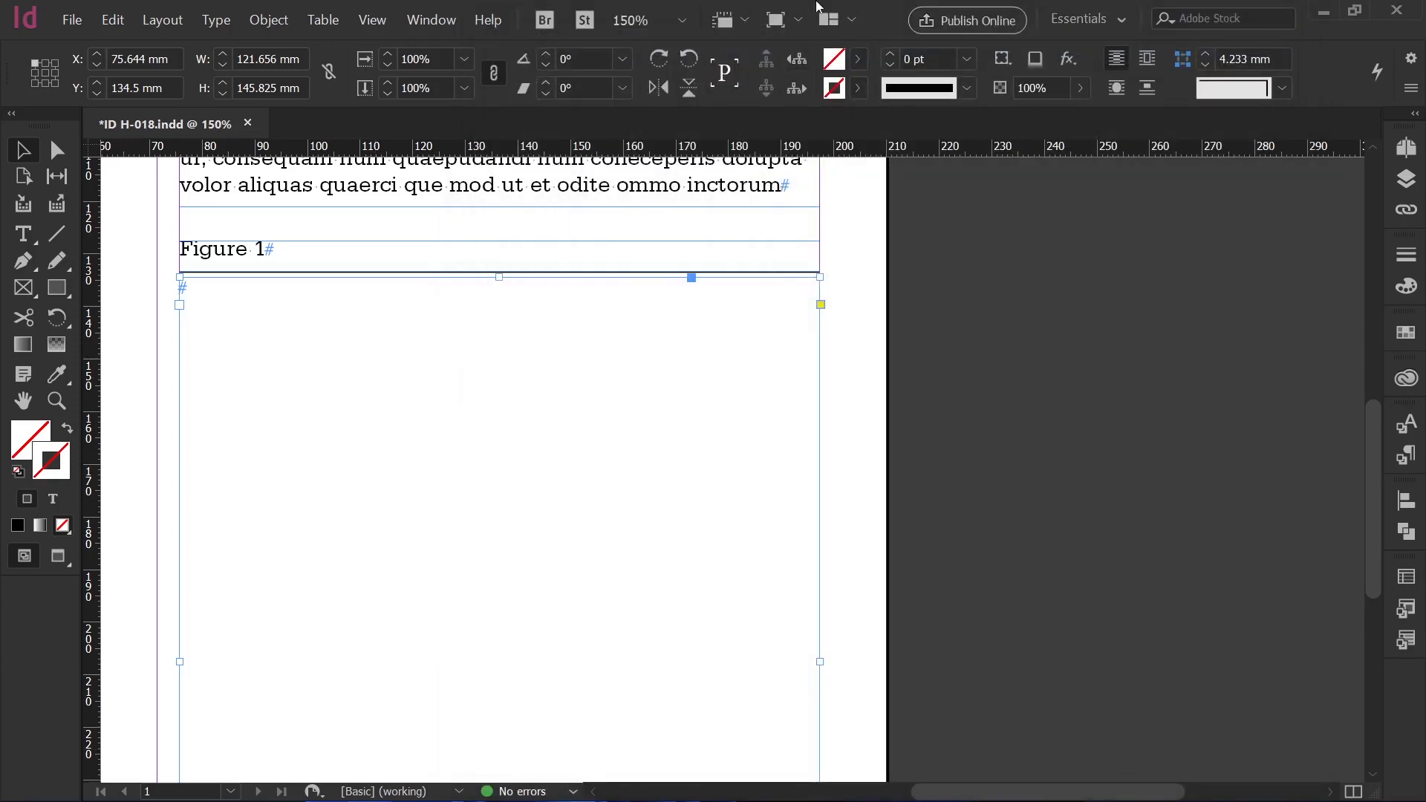
- Start placing the ID H-018 workbook into the empty frame below Figure 1 with its import options shown
{"action": "double_click", "coordinate": [518, 310]}
{"action": "key", "text": "ctrl+d"}
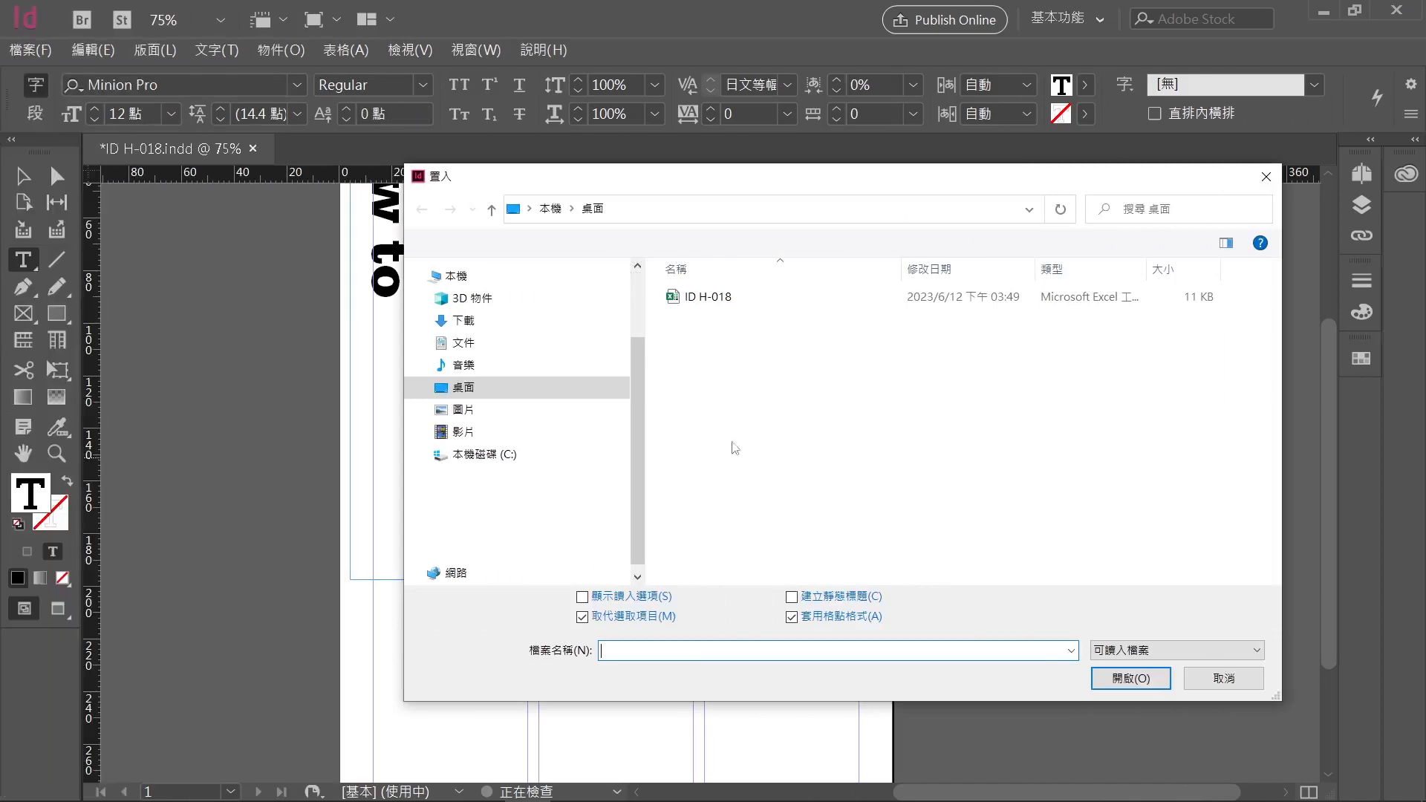
{"action": "left_click", "coordinate": [706, 299]}
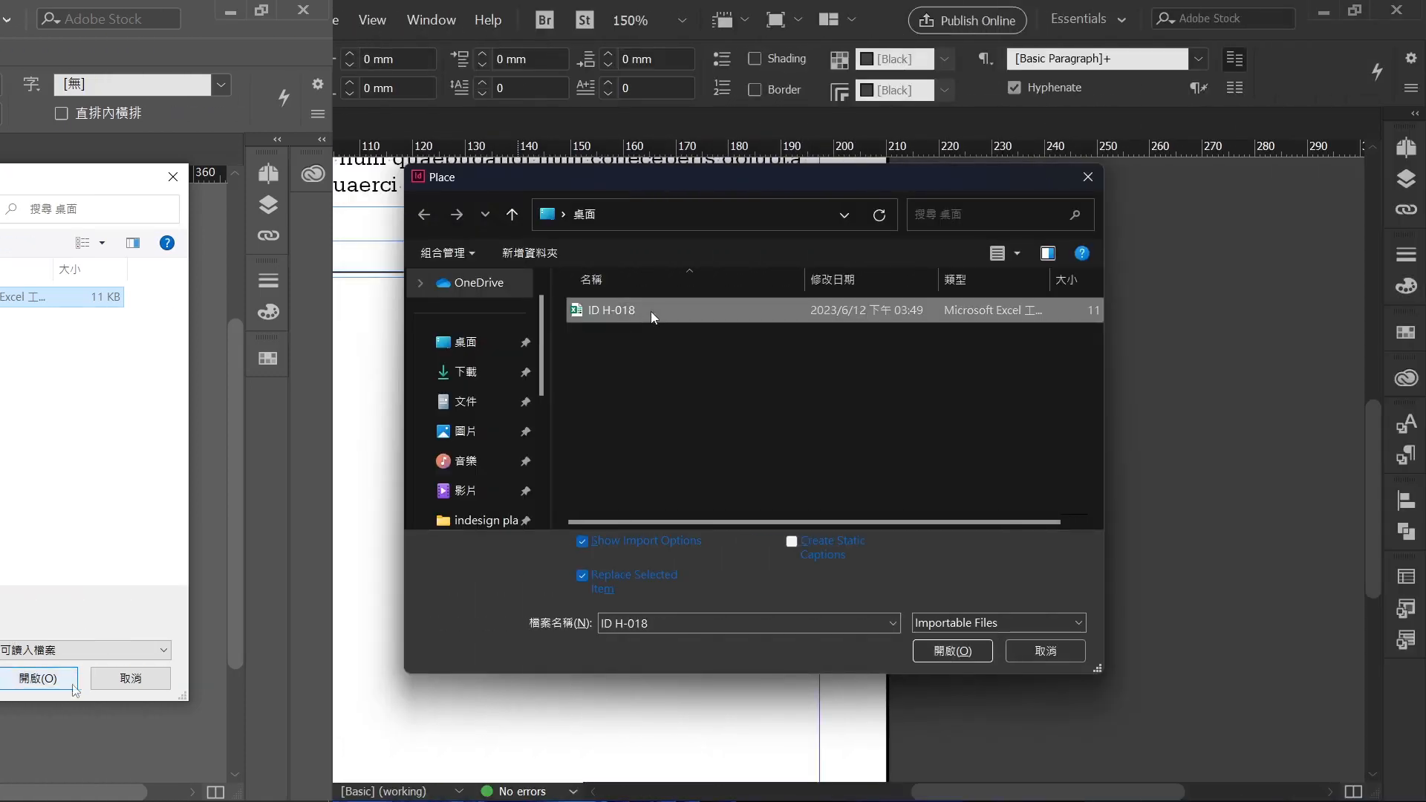
{"action": "left_click", "coordinate": [929, 656]}
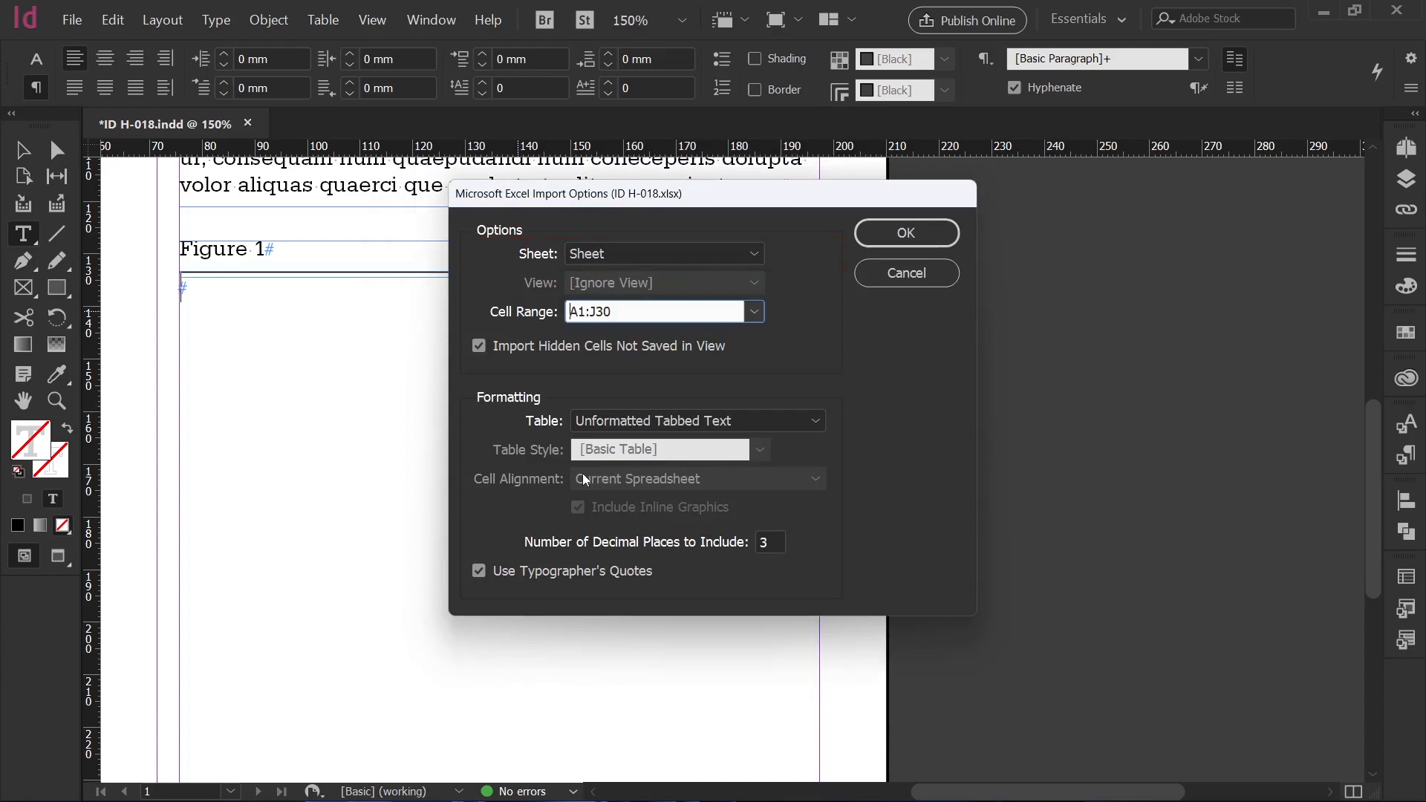
- Keep Sheet as the source, check the extent of the data in Excel, and set the import cell range to A1:G11
{"action": "left_click", "coordinate": [667, 253]}
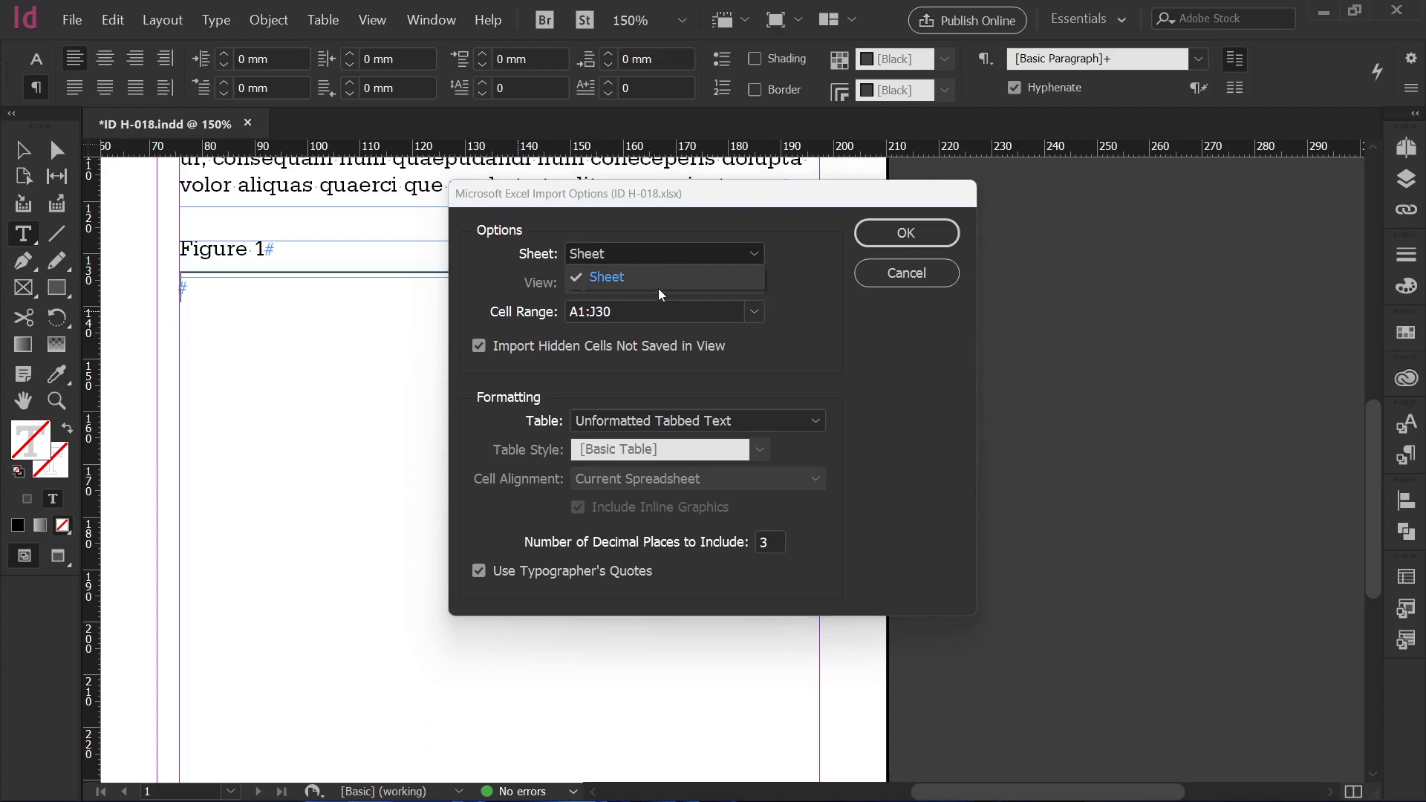
{"action": "left_click", "coordinate": [657, 265]}
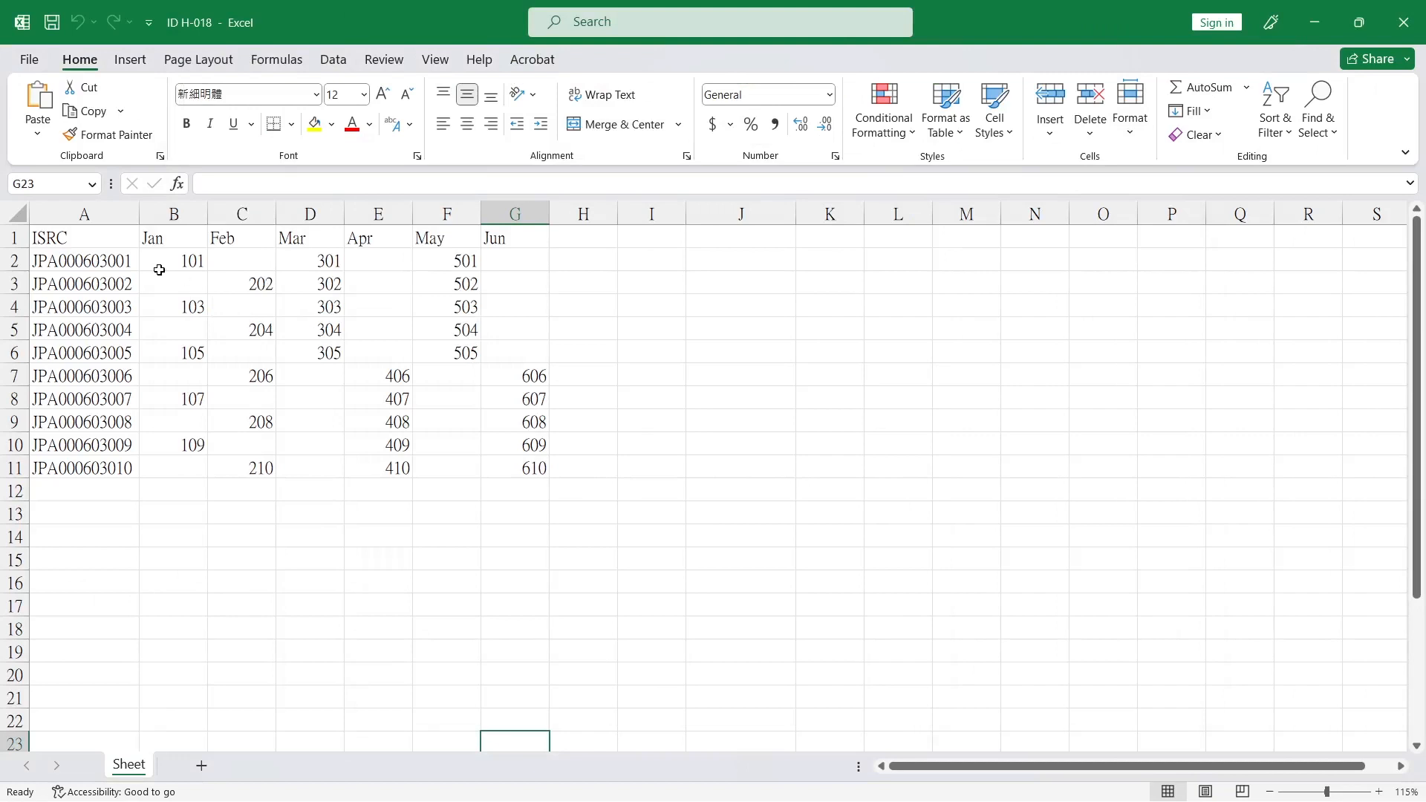
{"action": "mouse_move", "coordinate": [62, 237]}
{"action": "left_mouse_down"}
{"action": "mouse_move", "coordinate": [487, 471]}
{"action": "mouse_move", "coordinate": [506, 468]}
{"action": "left_mouse_up"}
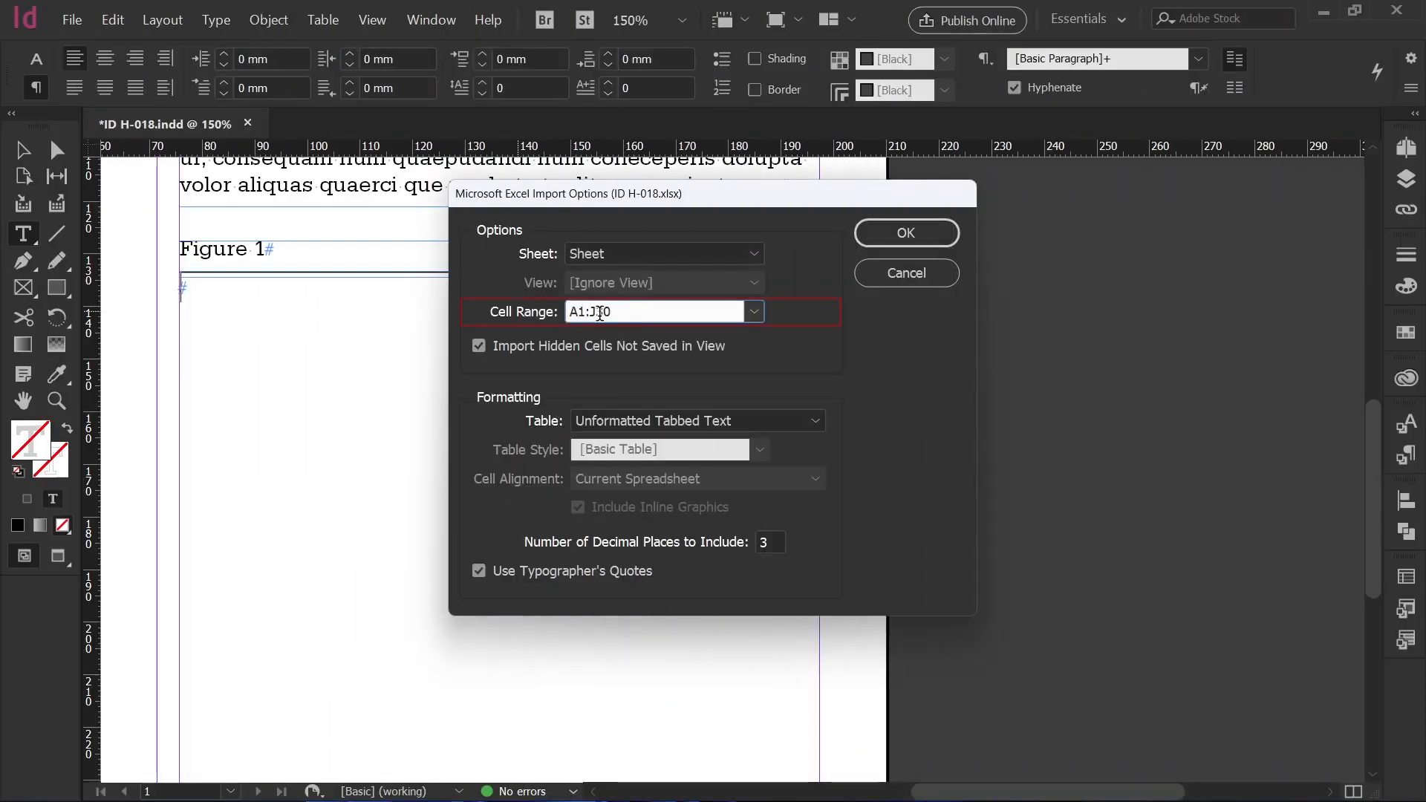
{"action": "left_click_drag", "start_coordinate": [593, 312], "coordinate": [632, 311]}
{"action": "type", "text": "G11"}
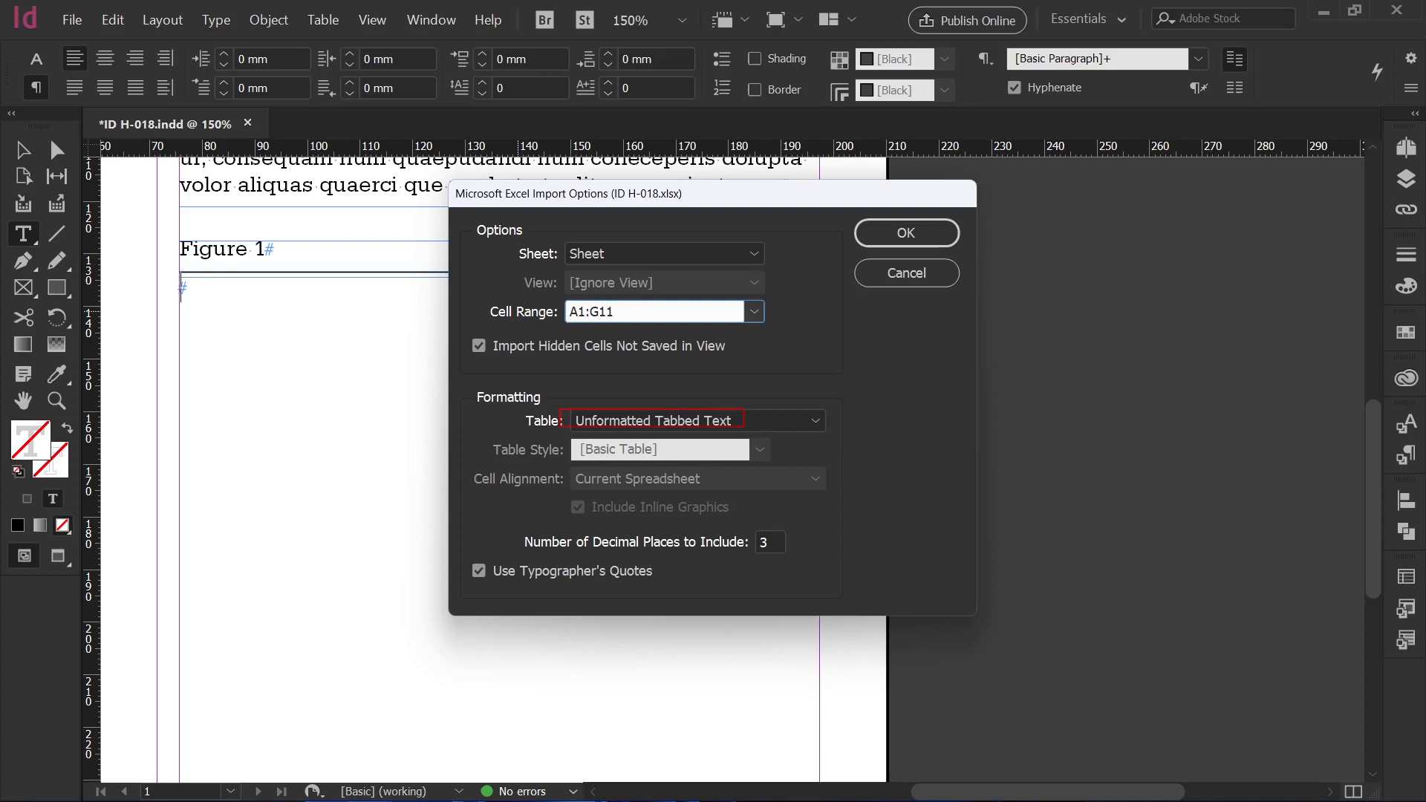
- Import the A1:G11 range as an Unformatted Table with the TB table style into the frame below Figure 1
{"action": "left_click", "coordinate": [707, 420]}
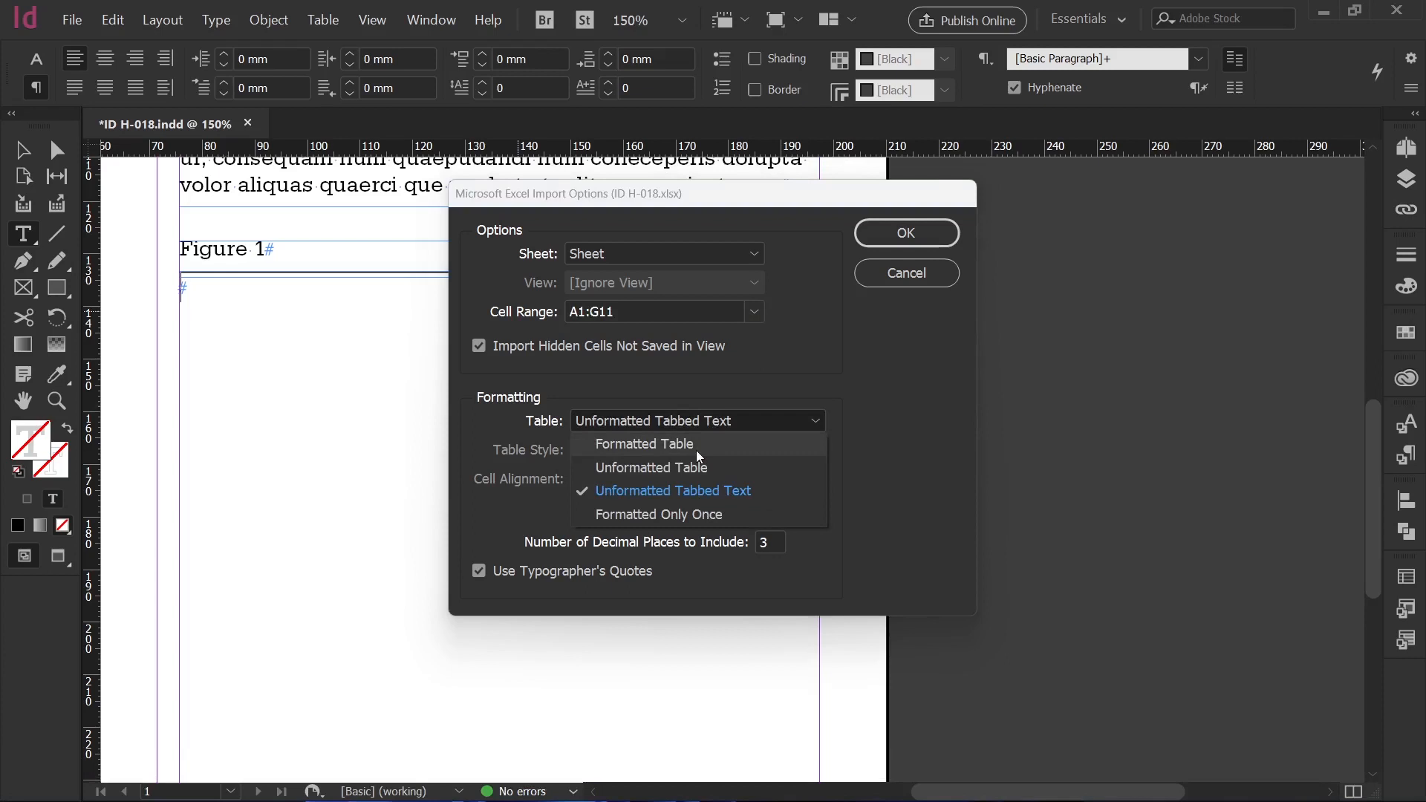
{"action": "left_click", "coordinate": [696, 448]}
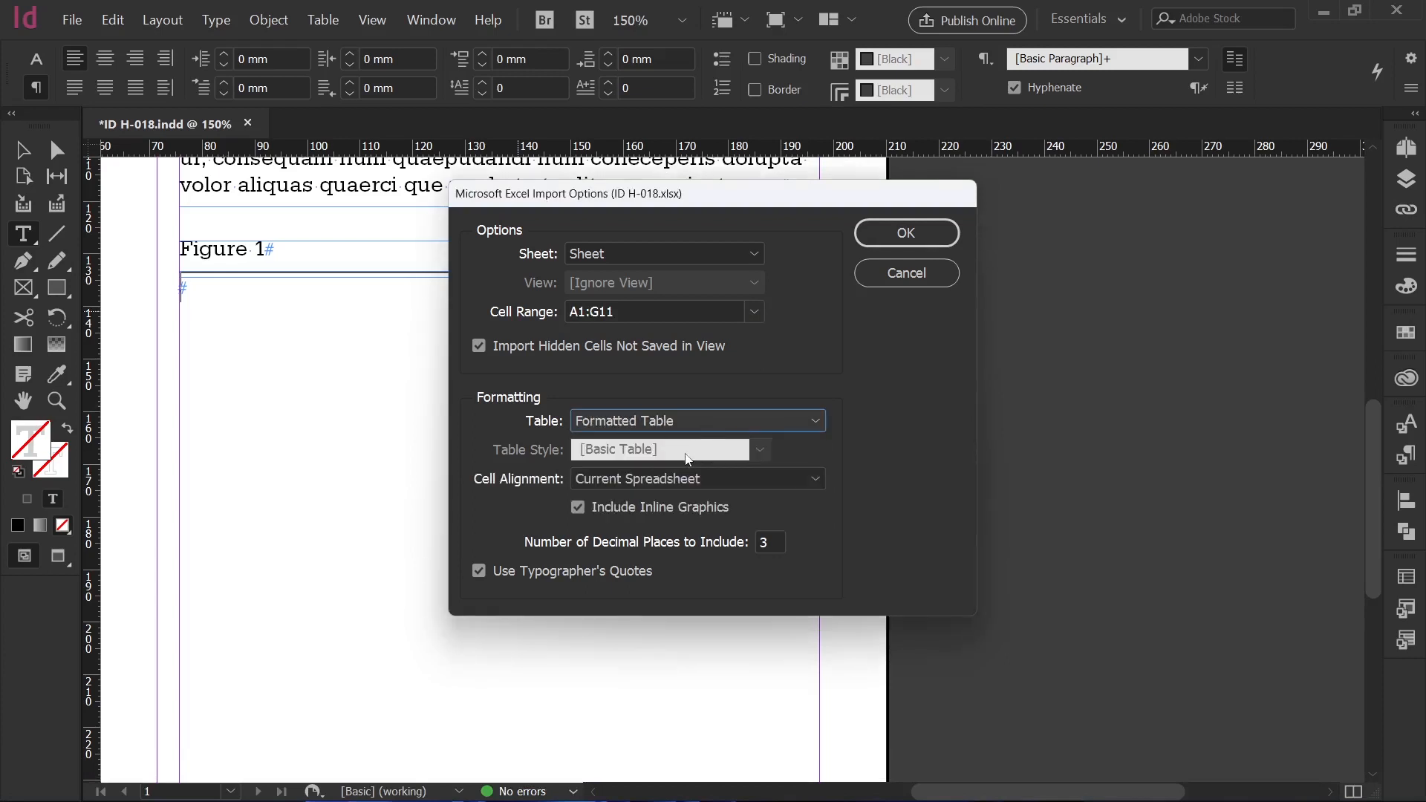
{"action": "left_click", "coordinate": [678, 423]}
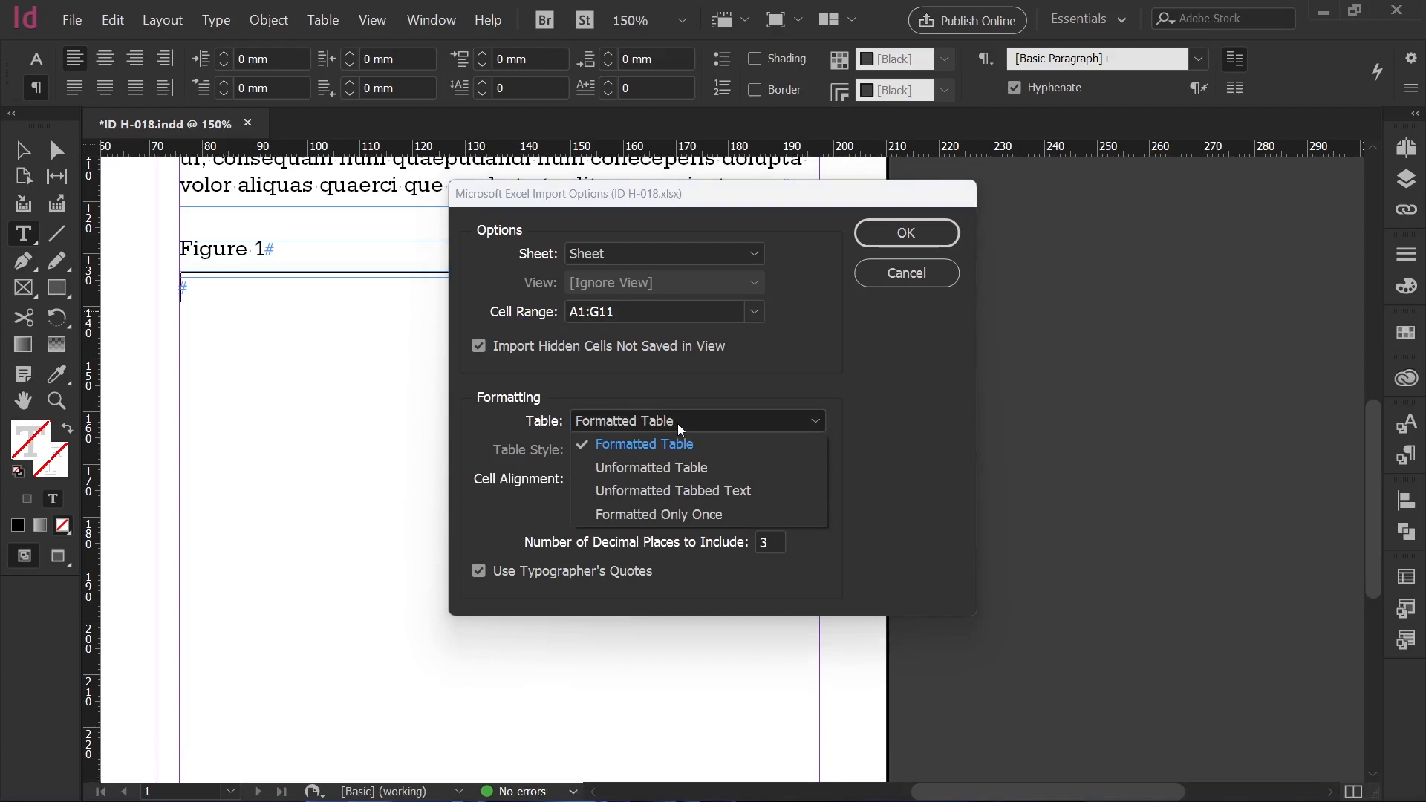
{"action": "left_click", "coordinate": [664, 460]}
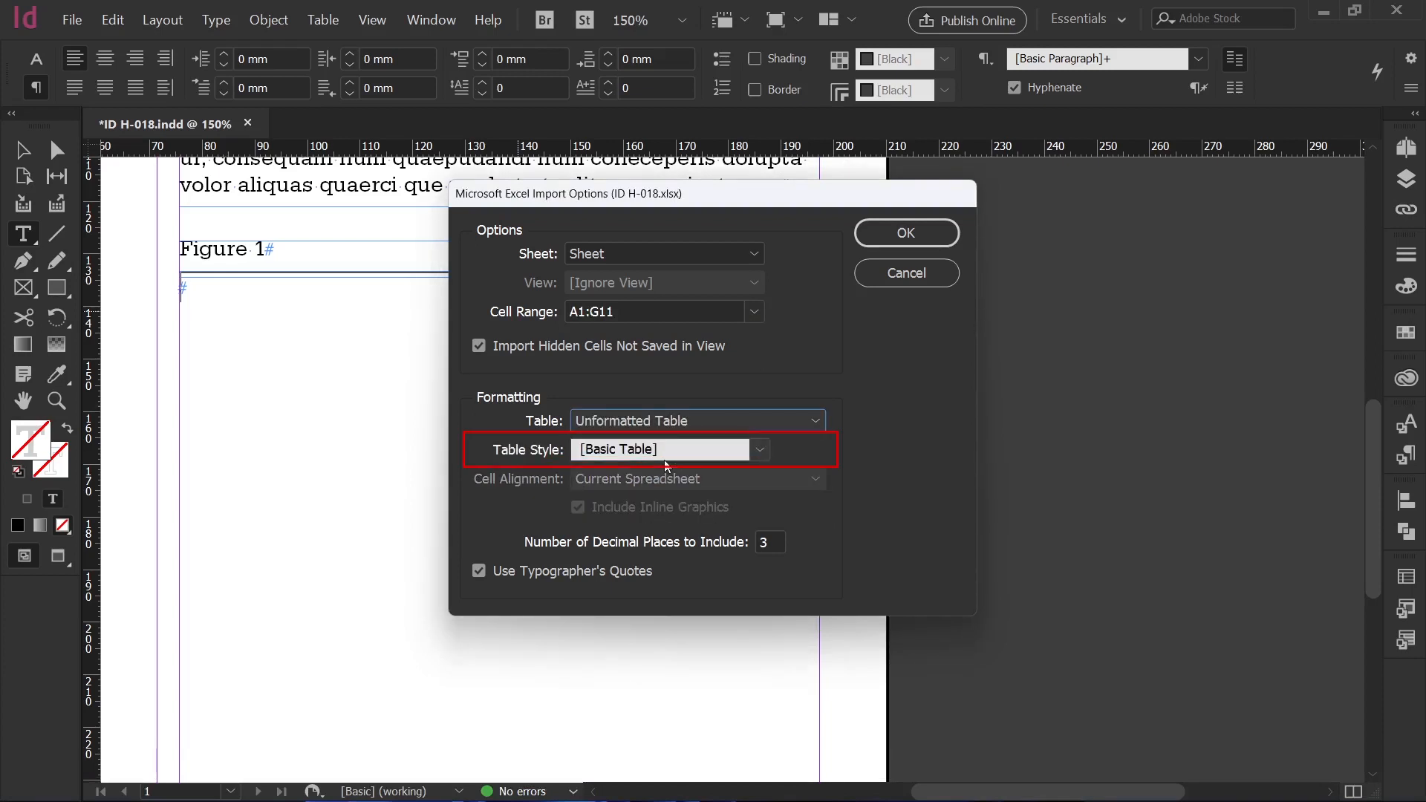
{"action": "left_click", "coordinate": [669, 450]}
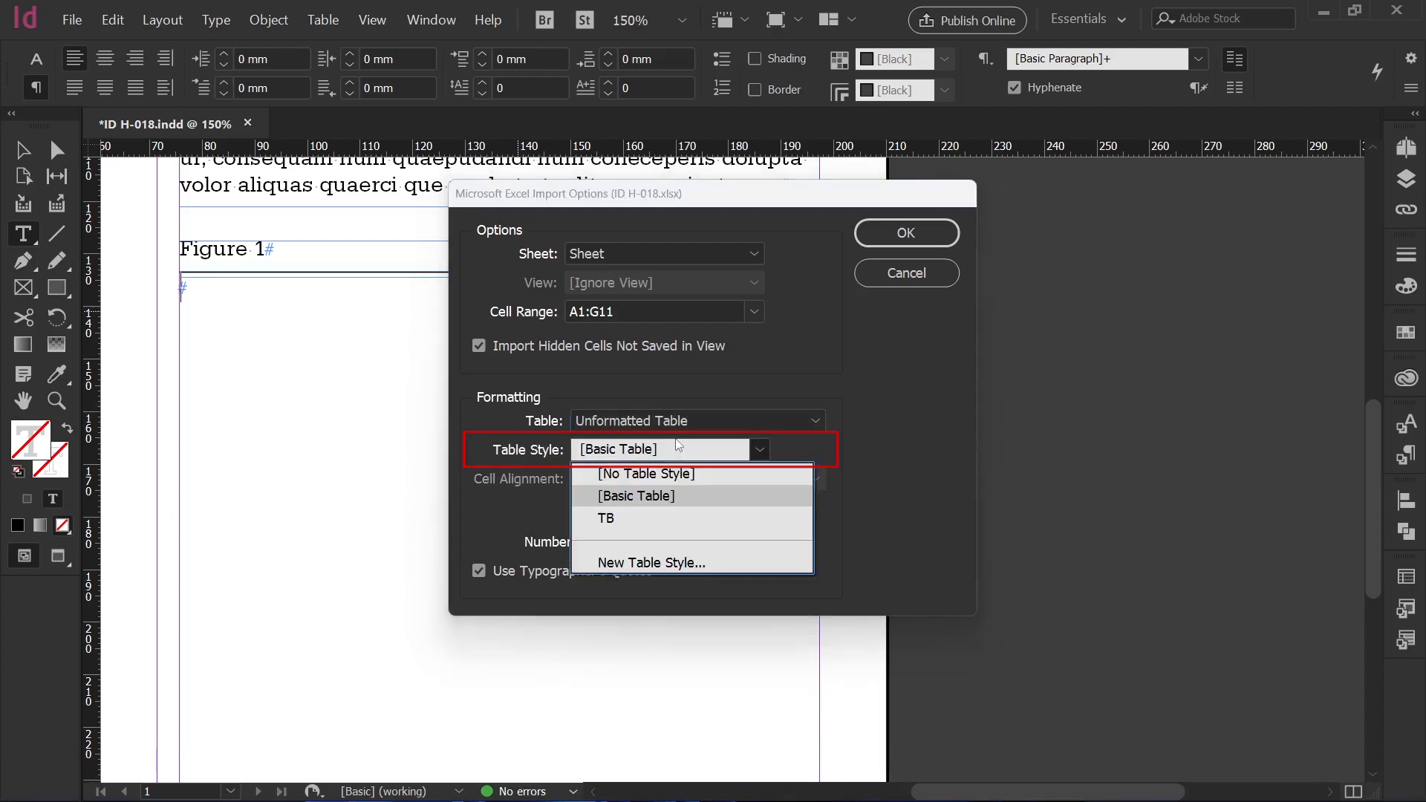
{"action": "left_click", "coordinate": [646, 520]}
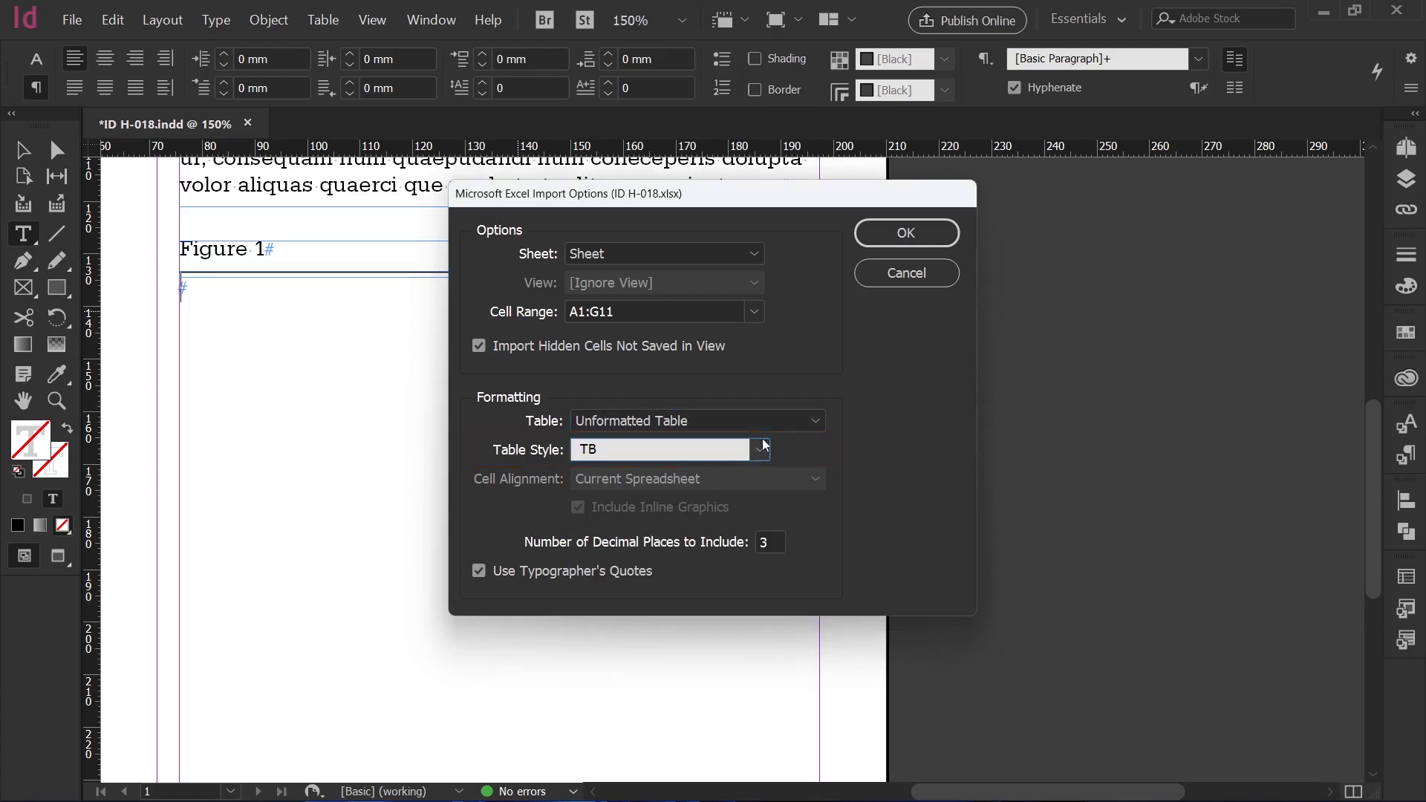
{"action": "left_click", "coordinate": [907, 234]}
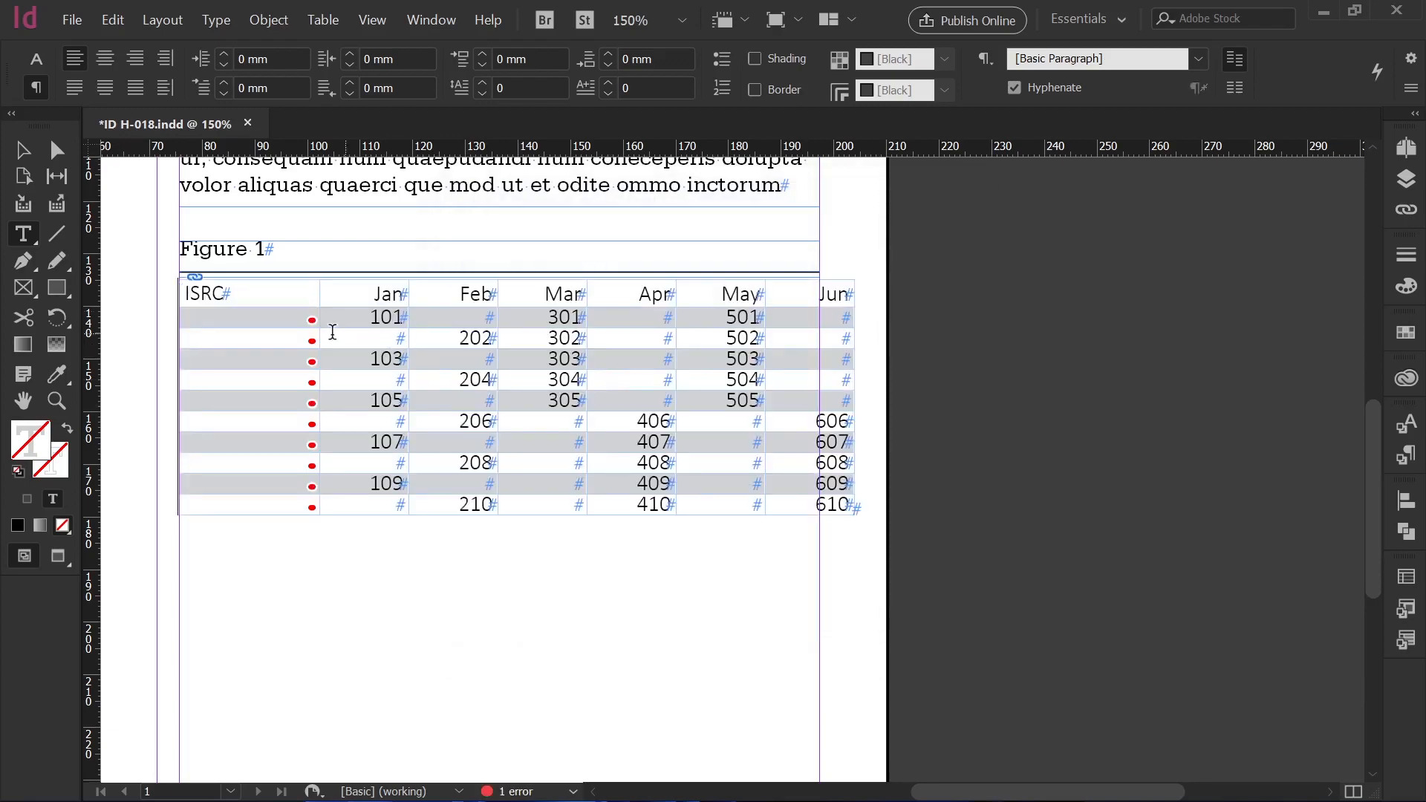
- Widen the ISRC column so its codes fit, and distribute the Jan to Jun columns evenly within the page margin
{"action": "left_click_drag", "start_coordinate": [320, 335], "coordinate": [350, 334]}
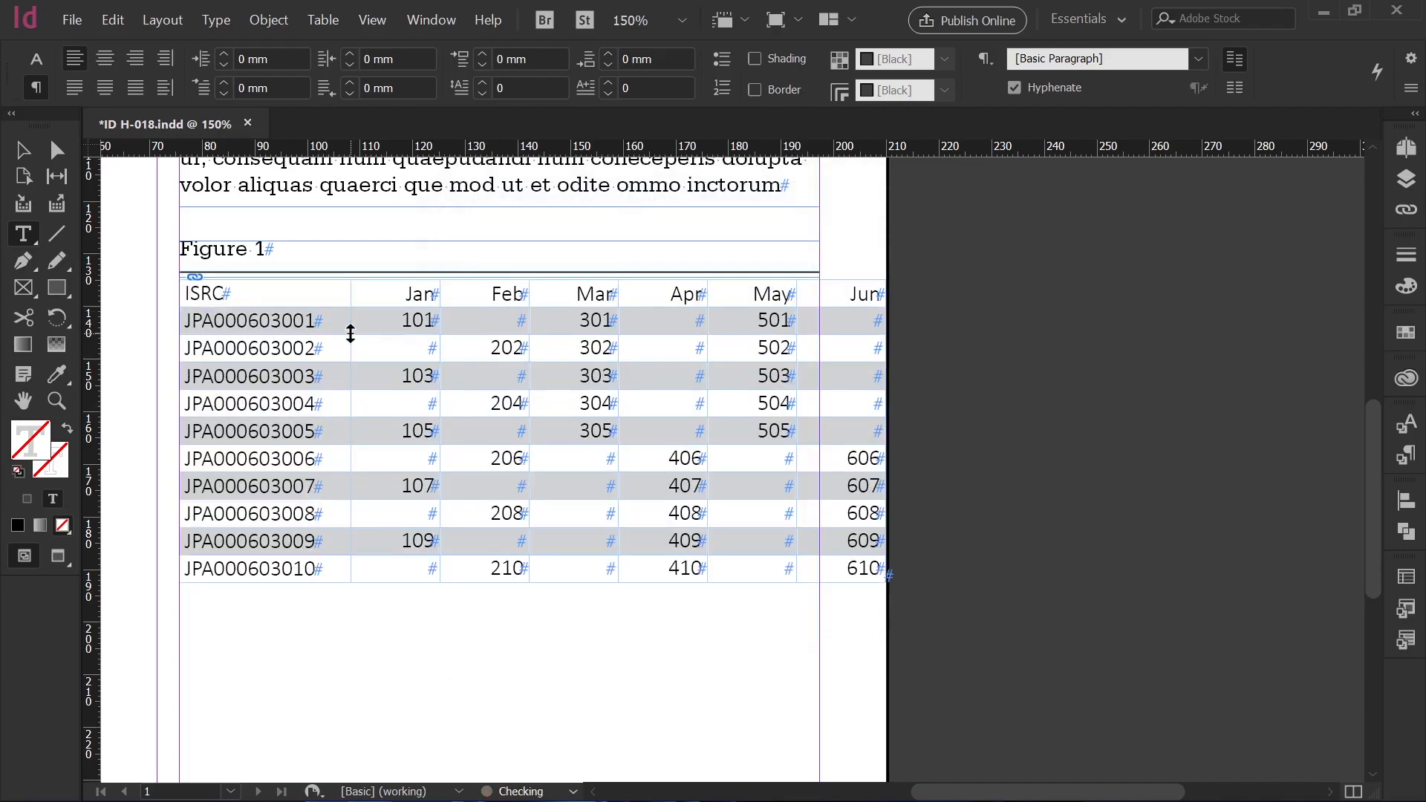
{"action": "mouse_move", "coordinate": [793, 327]}
{"action": "left_mouse_down"}
{"action": "mouse_move", "coordinate": [744, 319]}
{"action": "mouse_move", "coordinate": [819, 326]}
{"action": "left_mouse_up"}
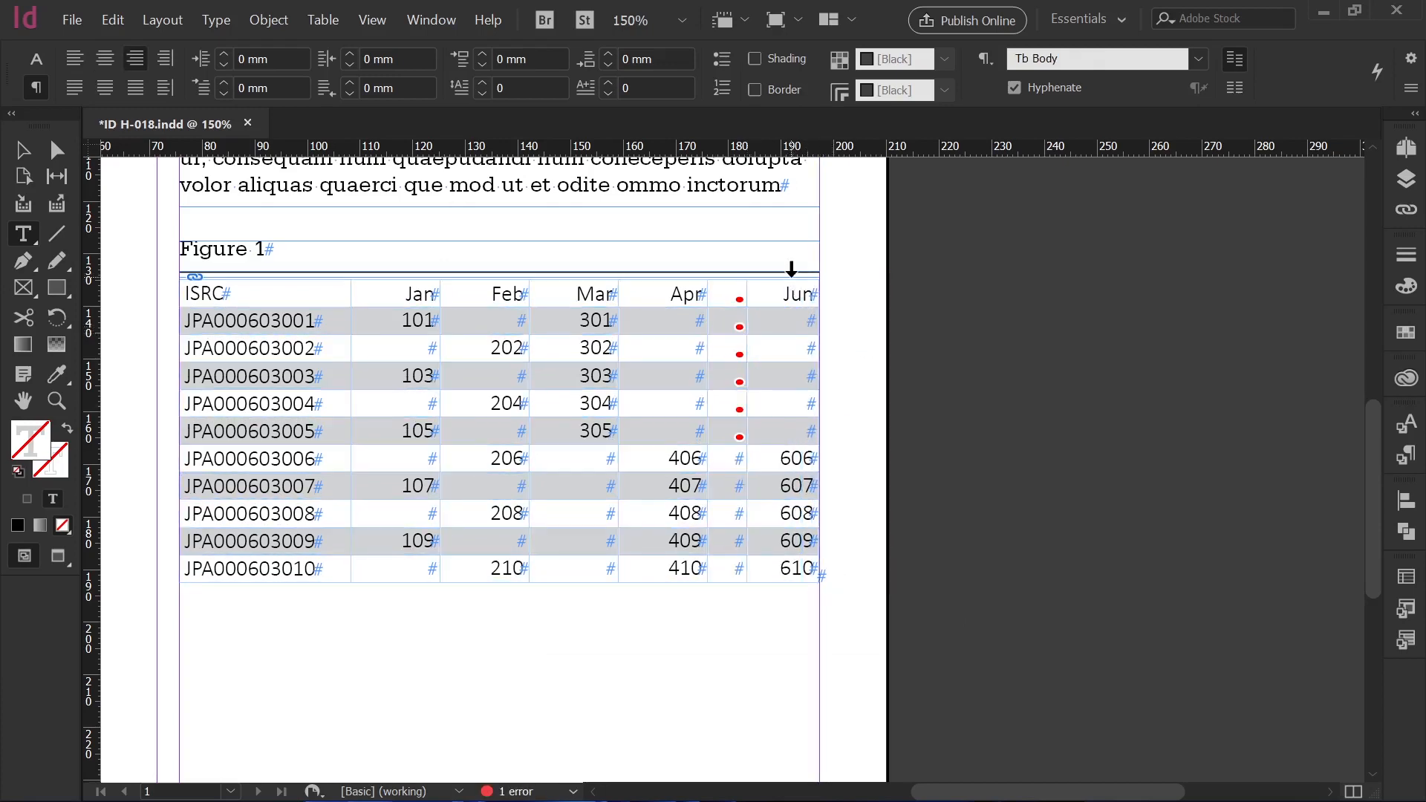
{"action": "left_click_drag", "start_coordinate": [792, 269], "coordinate": [393, 271]}
{"action": "right_click", "coordinate": [427, 312]}
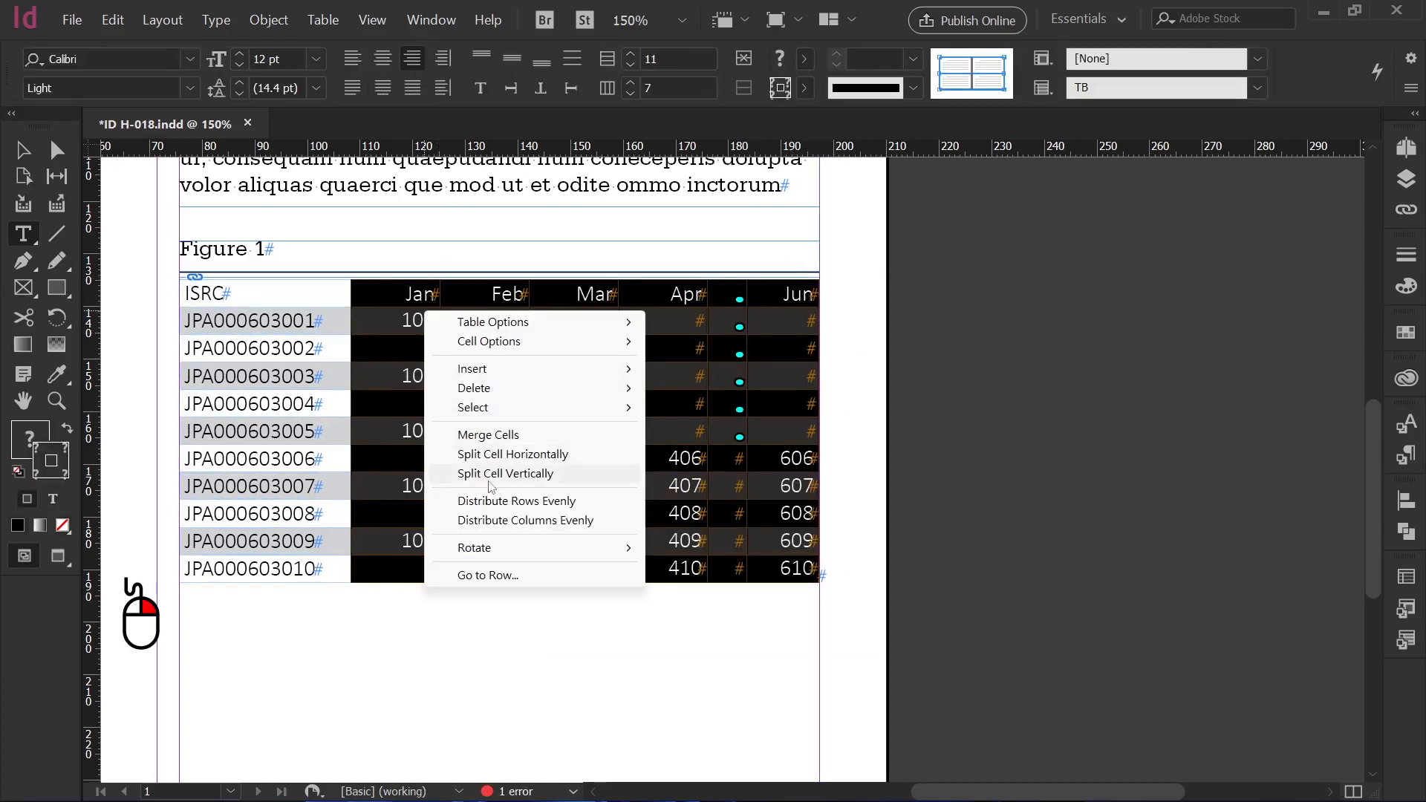
{"action": "left_click", "coordinate": [492, 520]}
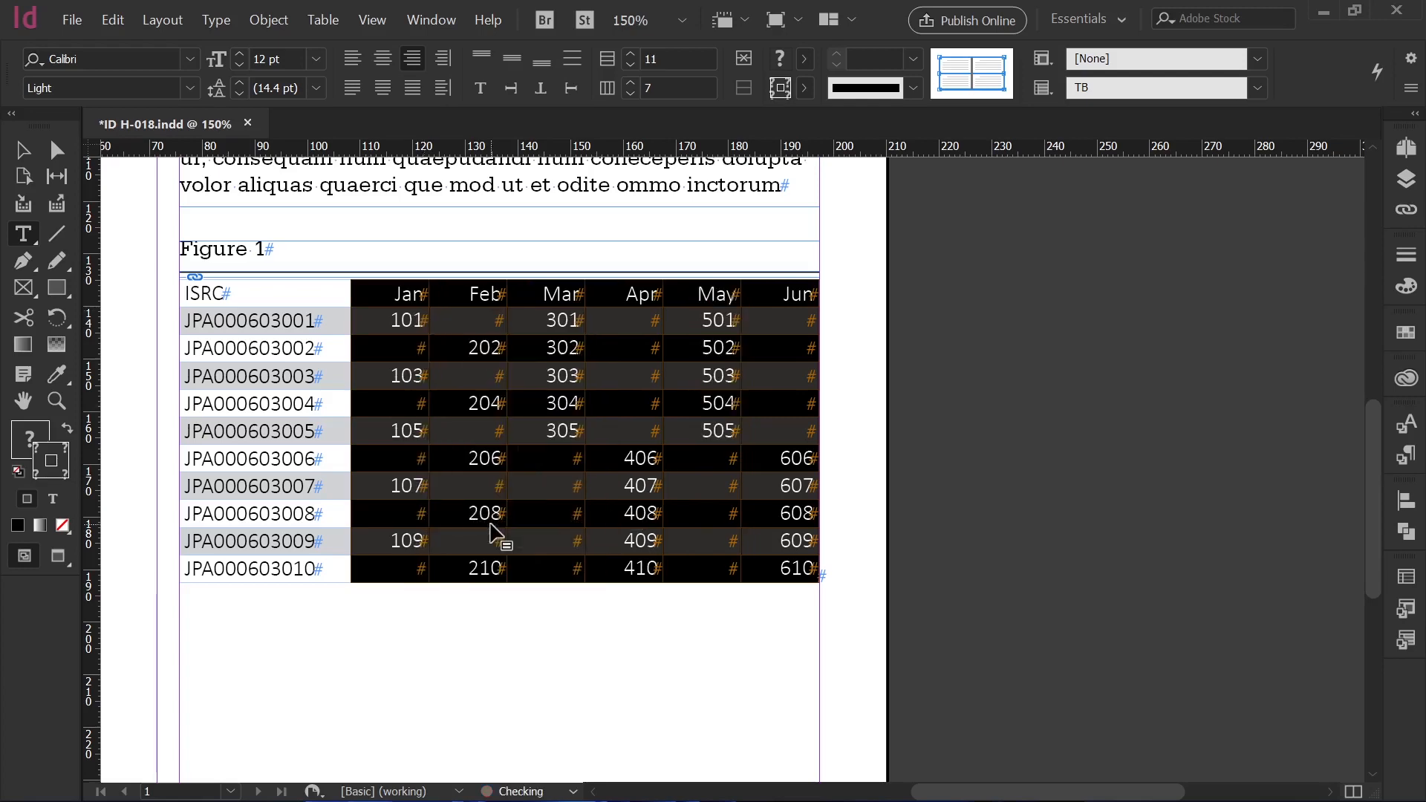
{"action": "left_click", "coordinate": [491, 522]}
- Convert the table's first row to a header row and preview the page without guides
{"action": "left_click", "coordinate": [183, 295]}
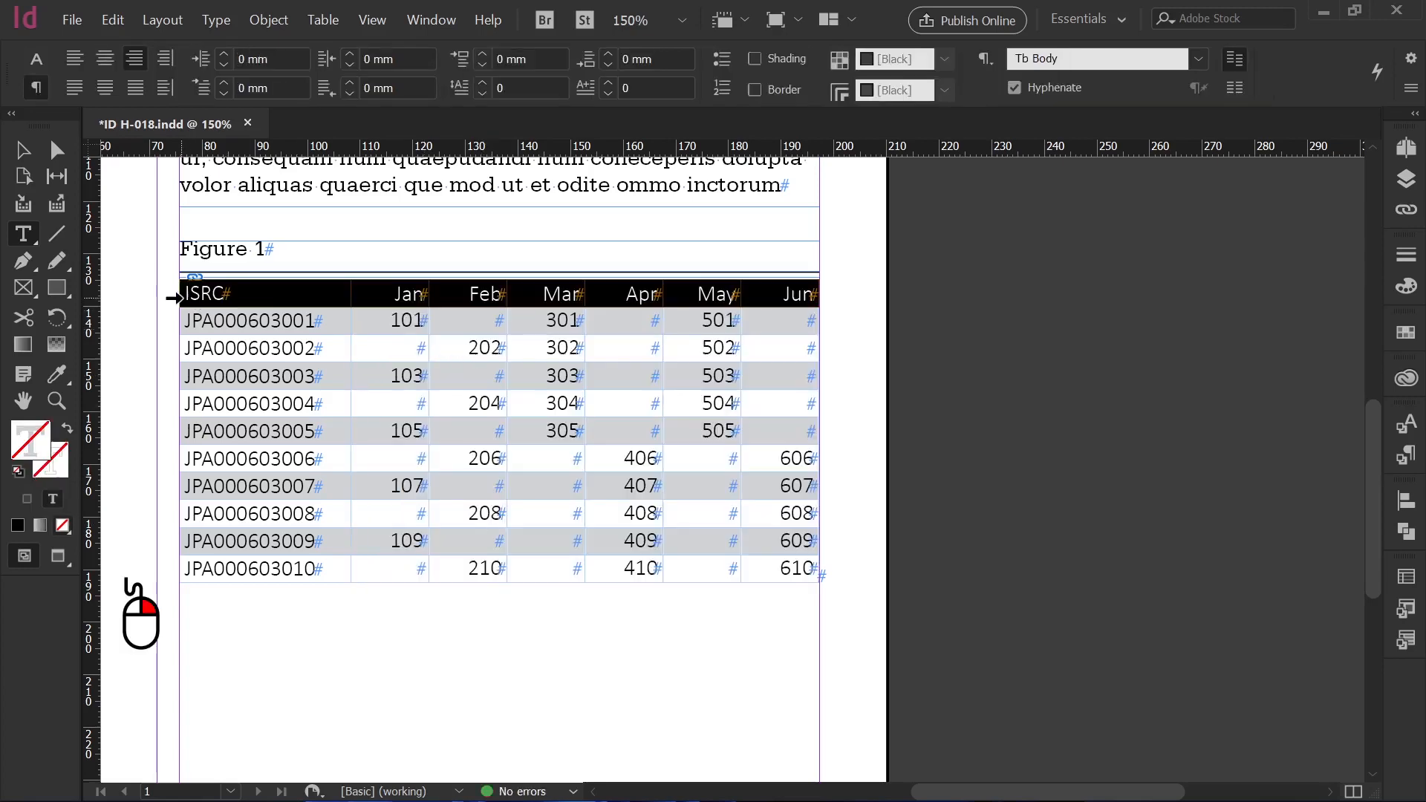
{"action": "right_click", "coordinate": [184, 300]}
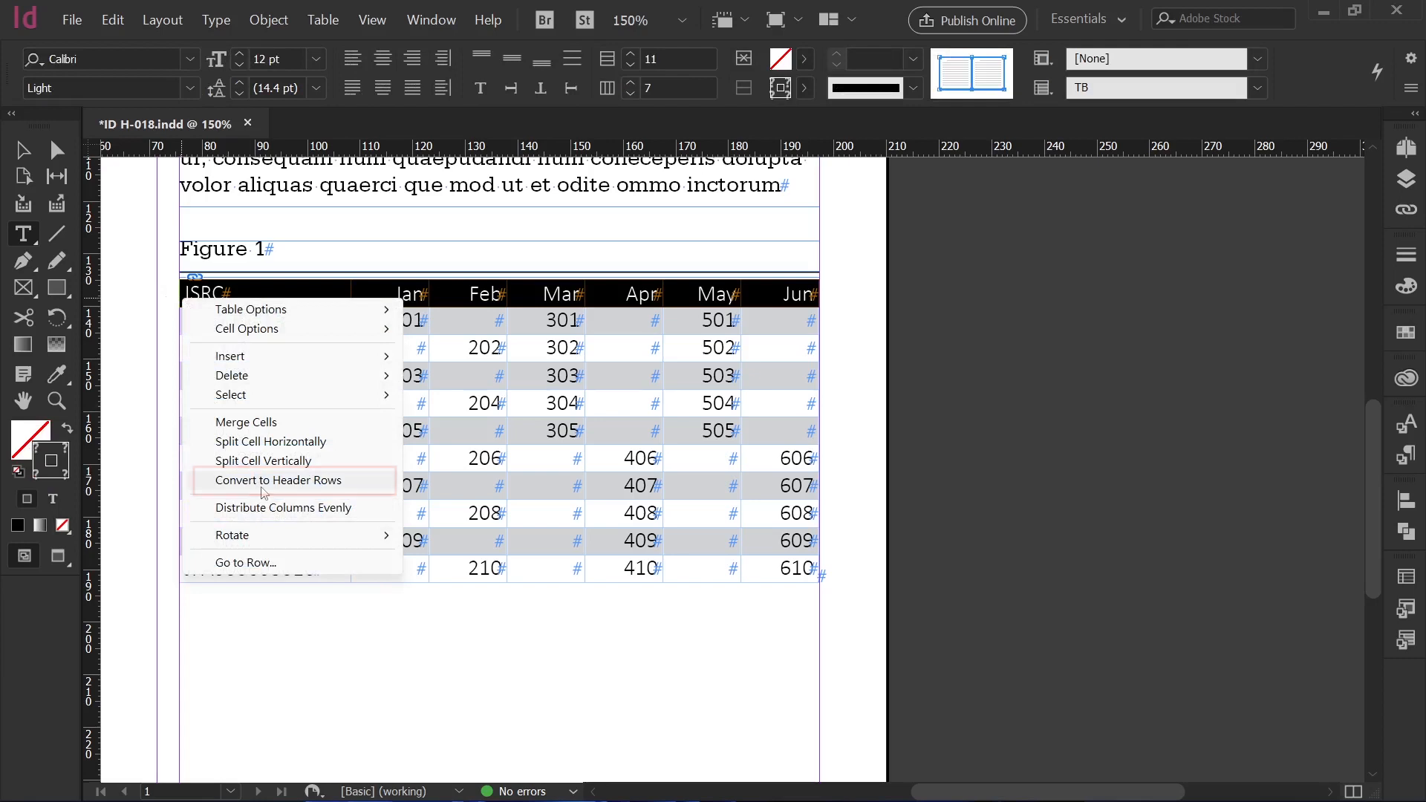
{"action": "left_click", "coordinate": [260, 482]}
{"action": "left_click", "coordinate": [613, 468]}
{"action": "left_click", "coordinate": [898, 453], "text": "ctrl"}
{"action": "key", "text": "w"}
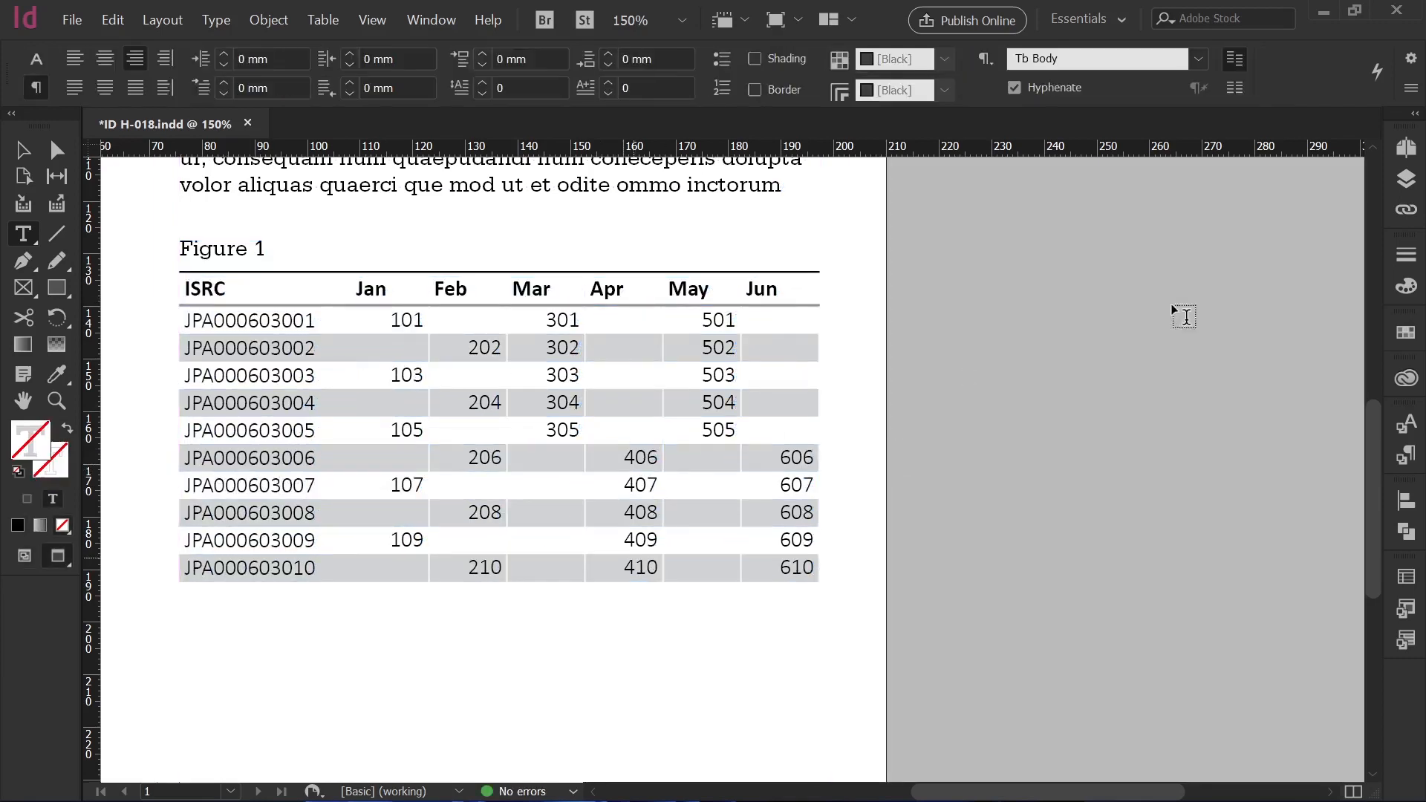
- Switch to the ID H-018 workbook in Excel, extend the Mar series down to D11 with 306 to 310, and close it
{"action": "left_click", "coordinate": [1406, 210]}
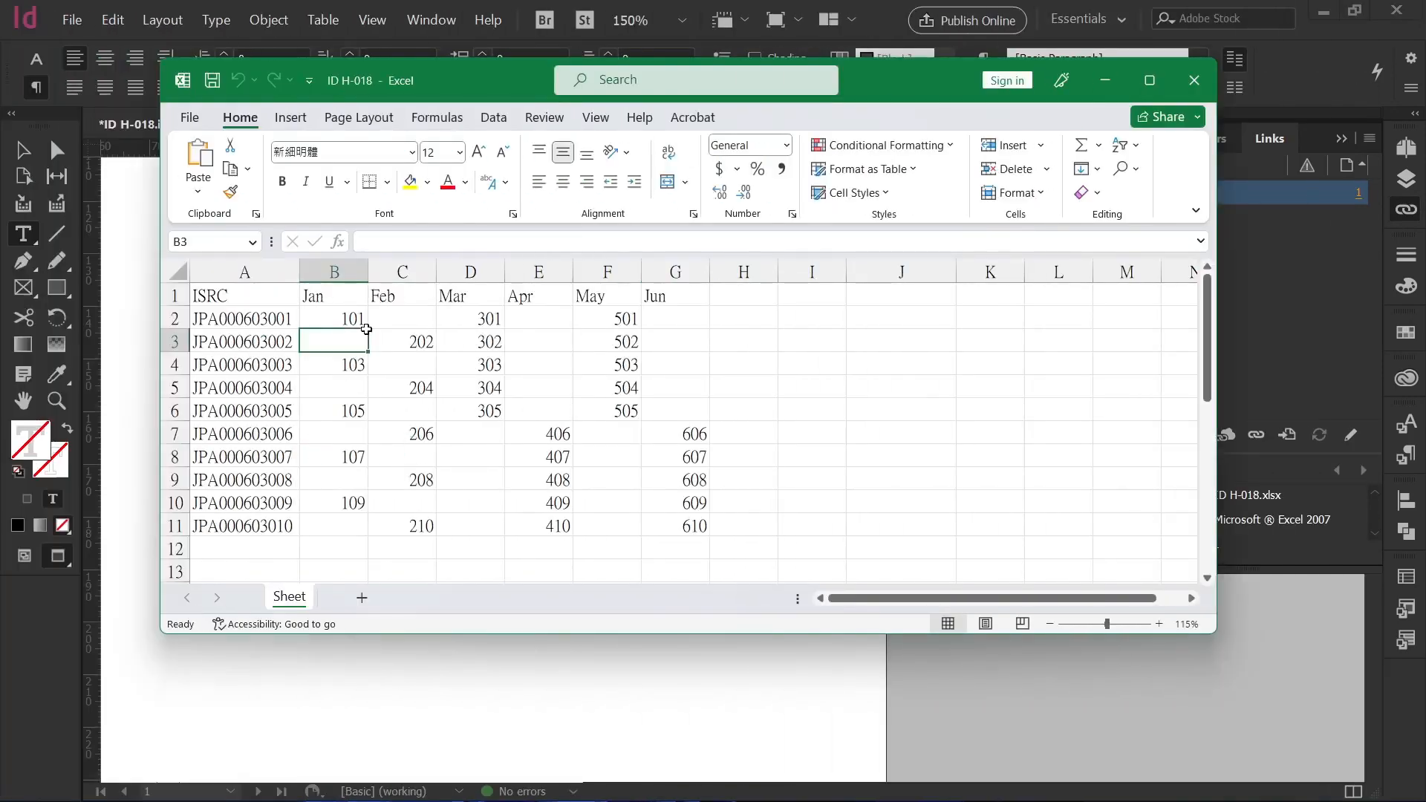
{"action": "left_click_drag", "start_coordinate": [487, 410], "coordinate": [491, 319]}
{"action": "left_click_drag", "start_coordinate": [508, 418], "coordinate": [496, 529]}
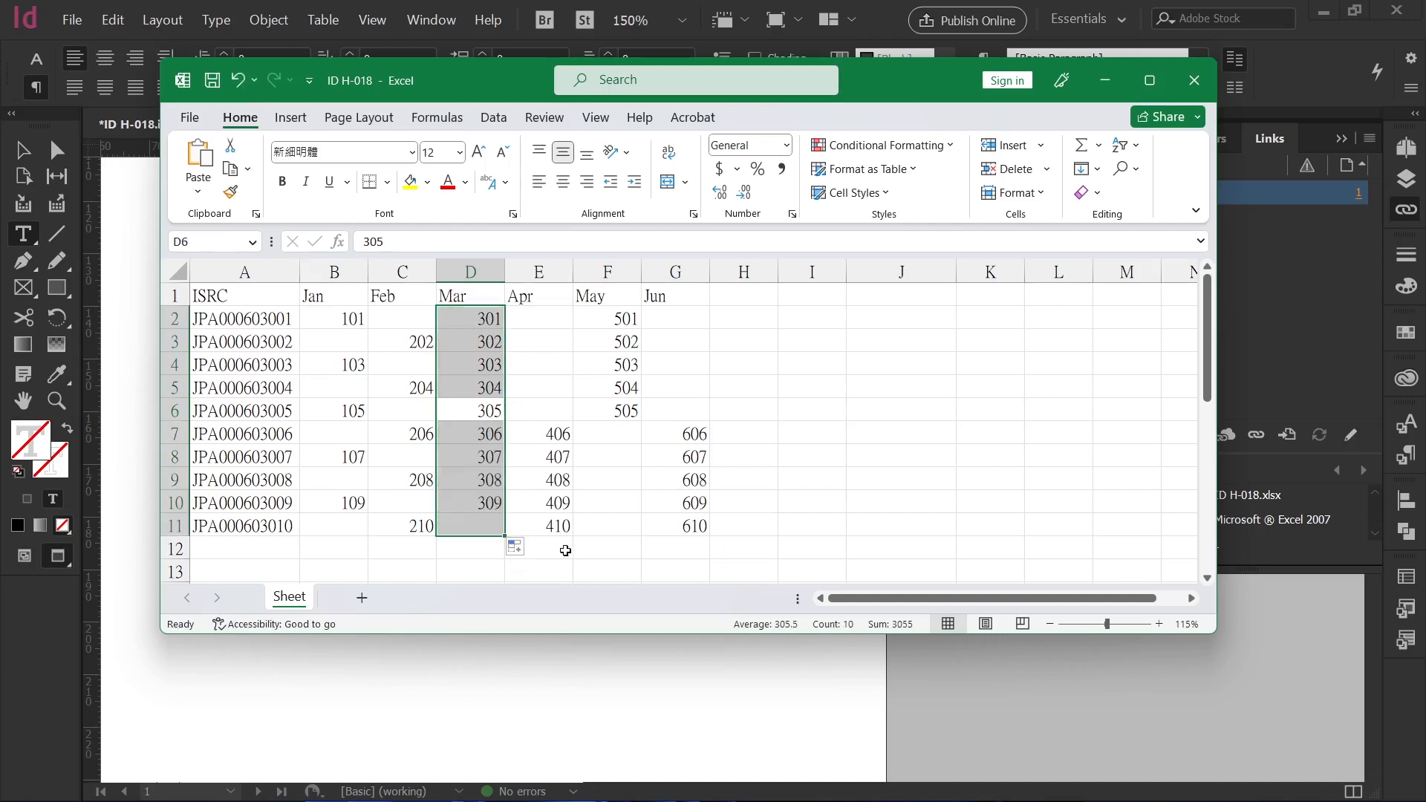
{"action": "left_click", "coordinate": [1193, 80]}
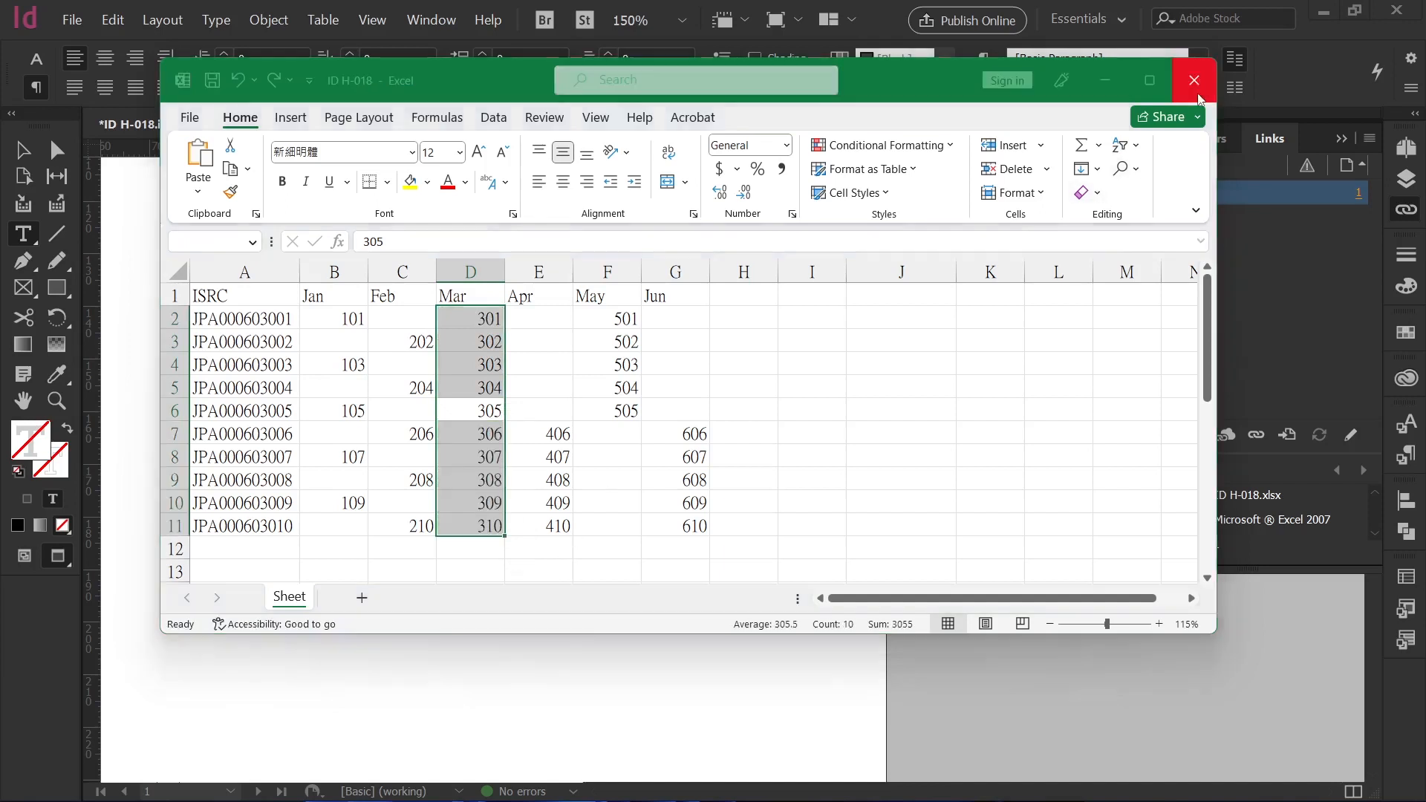
- Update the modified ID H-018.xlsx link in InDesign so the placed table takes over the workbook changes
{"action": "left_click", "coordinate": [647, 437]}
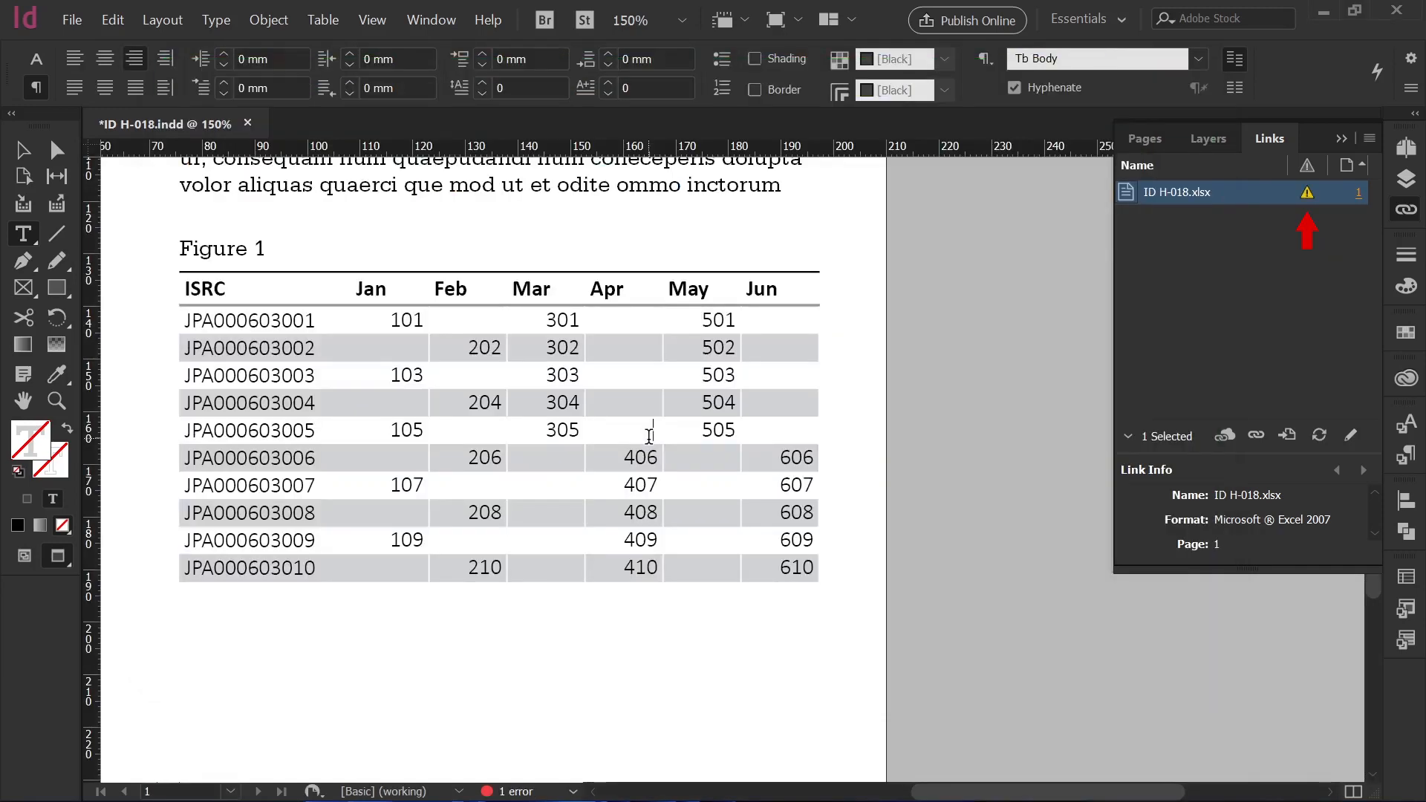
{"action": "left_click", "coordinate": [1316, 436]}
{"action": "left_click", "coordinate": [810, 457]}
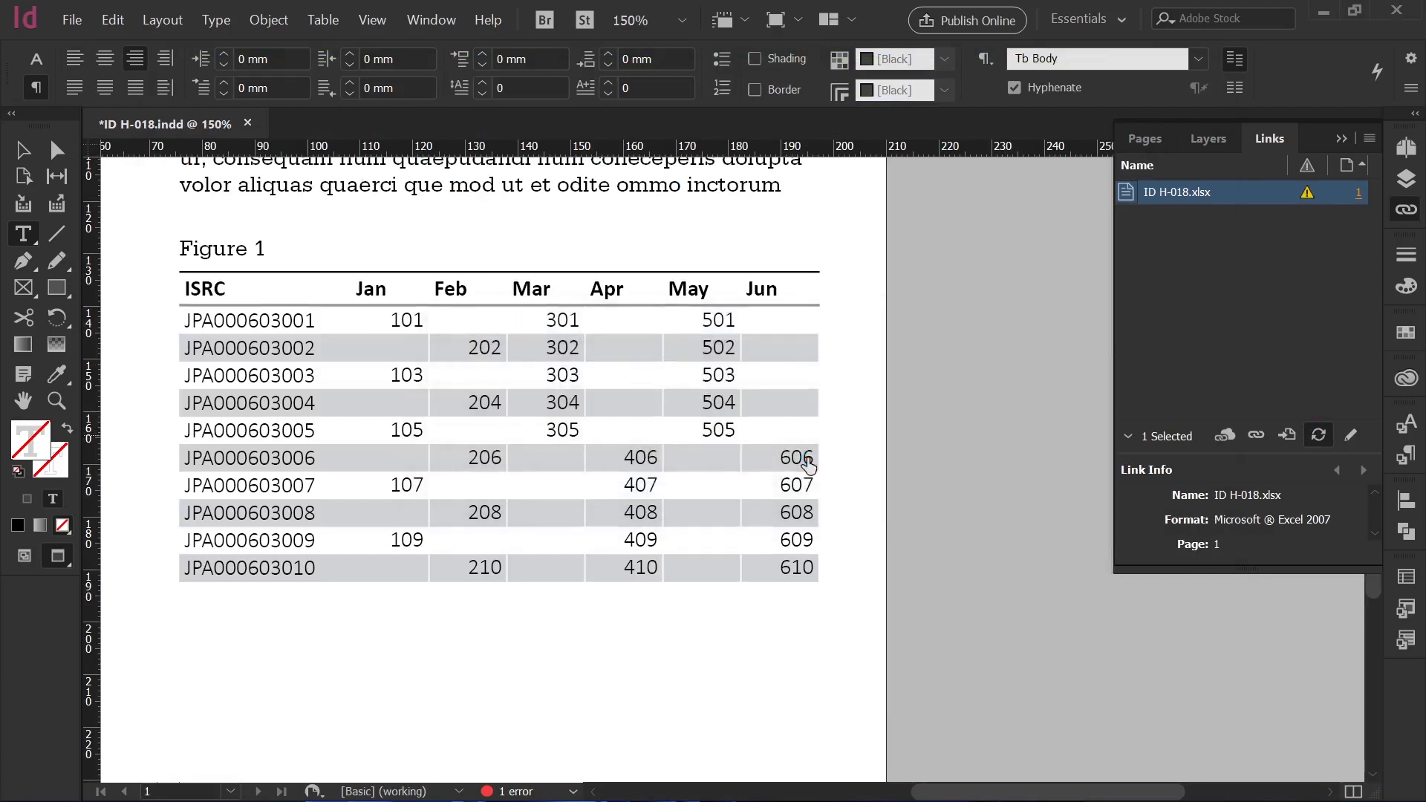
{"action": "left_click", "coordinate": [548, 458]}
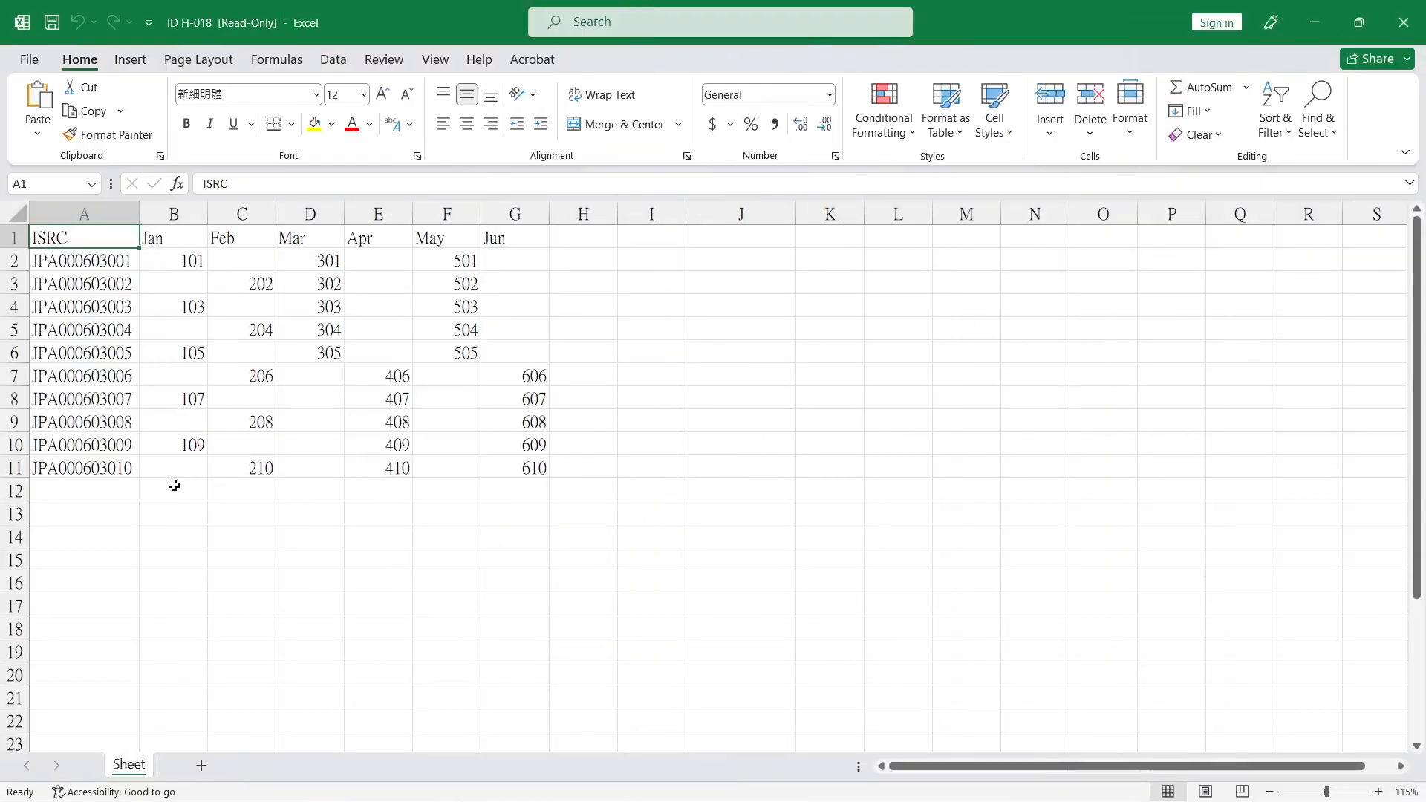
- Examine in the Excel sheet where the data ends and the empty cells below and beside it
{"action": "left_click", "coordinate": [80, 467]}
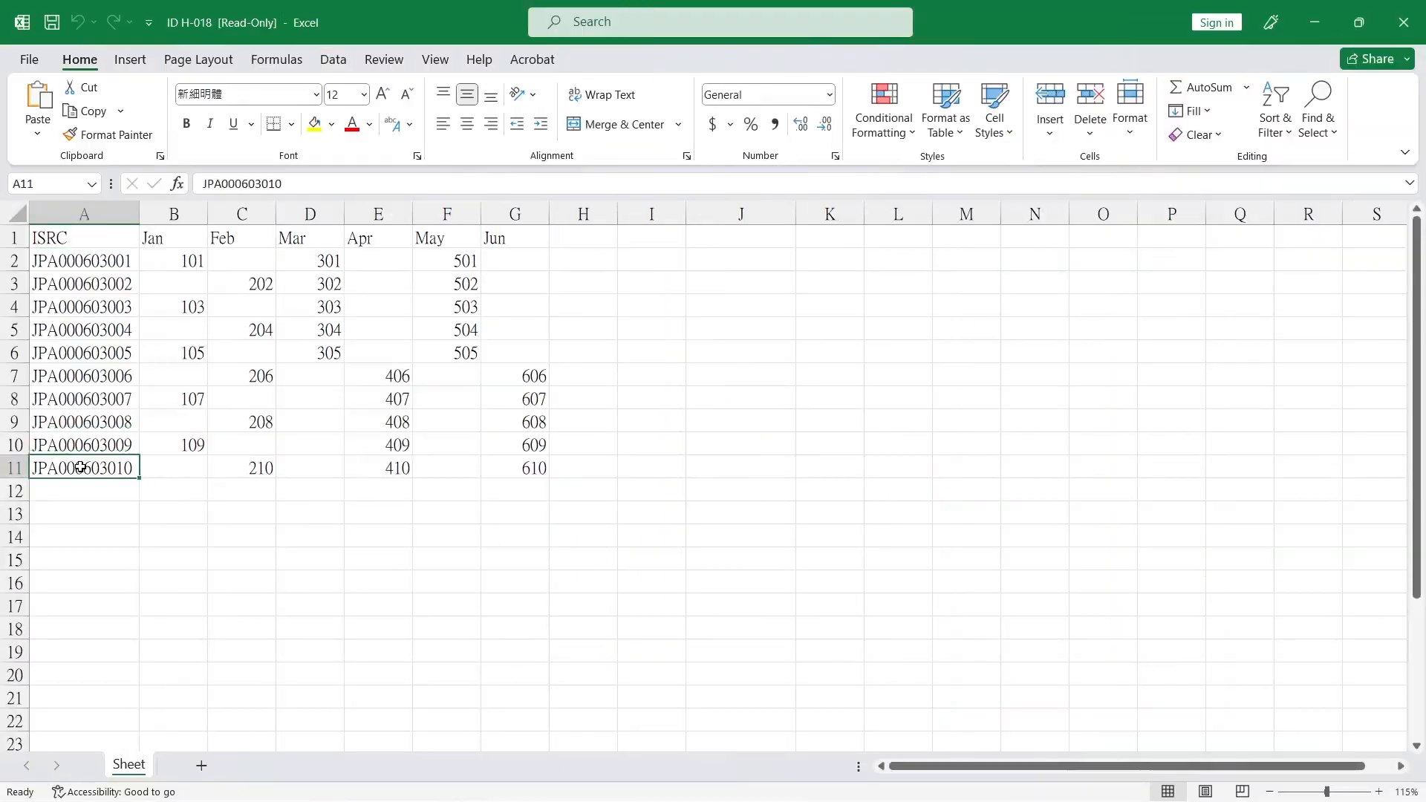
{"action": "left_click_drag", "start_coordinate": [104, 376], "coordinate": [525, 594]}
{"action": "left_click", "coordinate": [519, 607]}
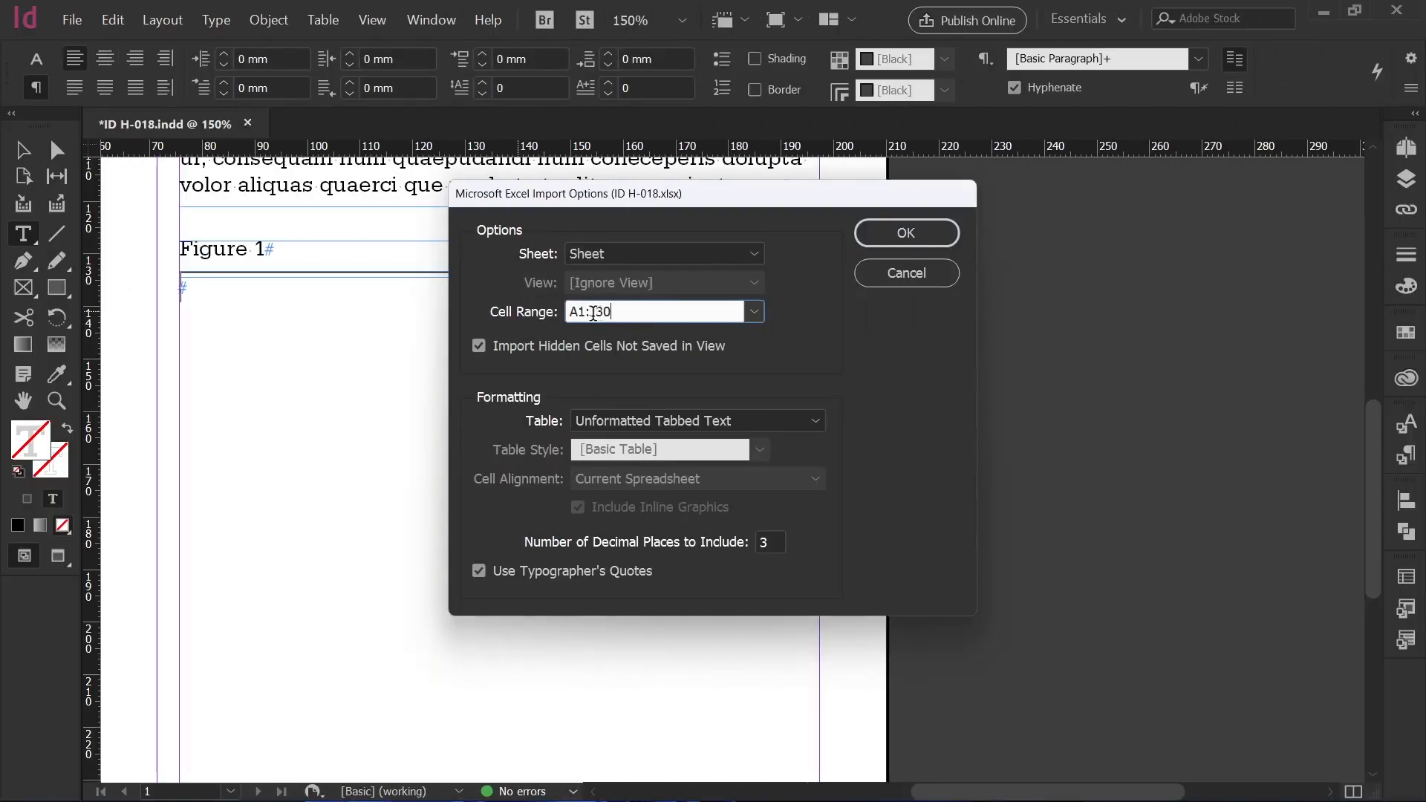
- Set the import cell range to A1:G11 and check in Excel which part of the larger sheet it covers
{"action": "mouse_move", "coordinate": [595, 312]}
{"action": "left_mouse_down"}
{"action": "mouse_move", "coordinate": [672, 311]}
{"action": "mouse_move", "coordinate": [592, 313]}
{"action": "left_mouse_up"}
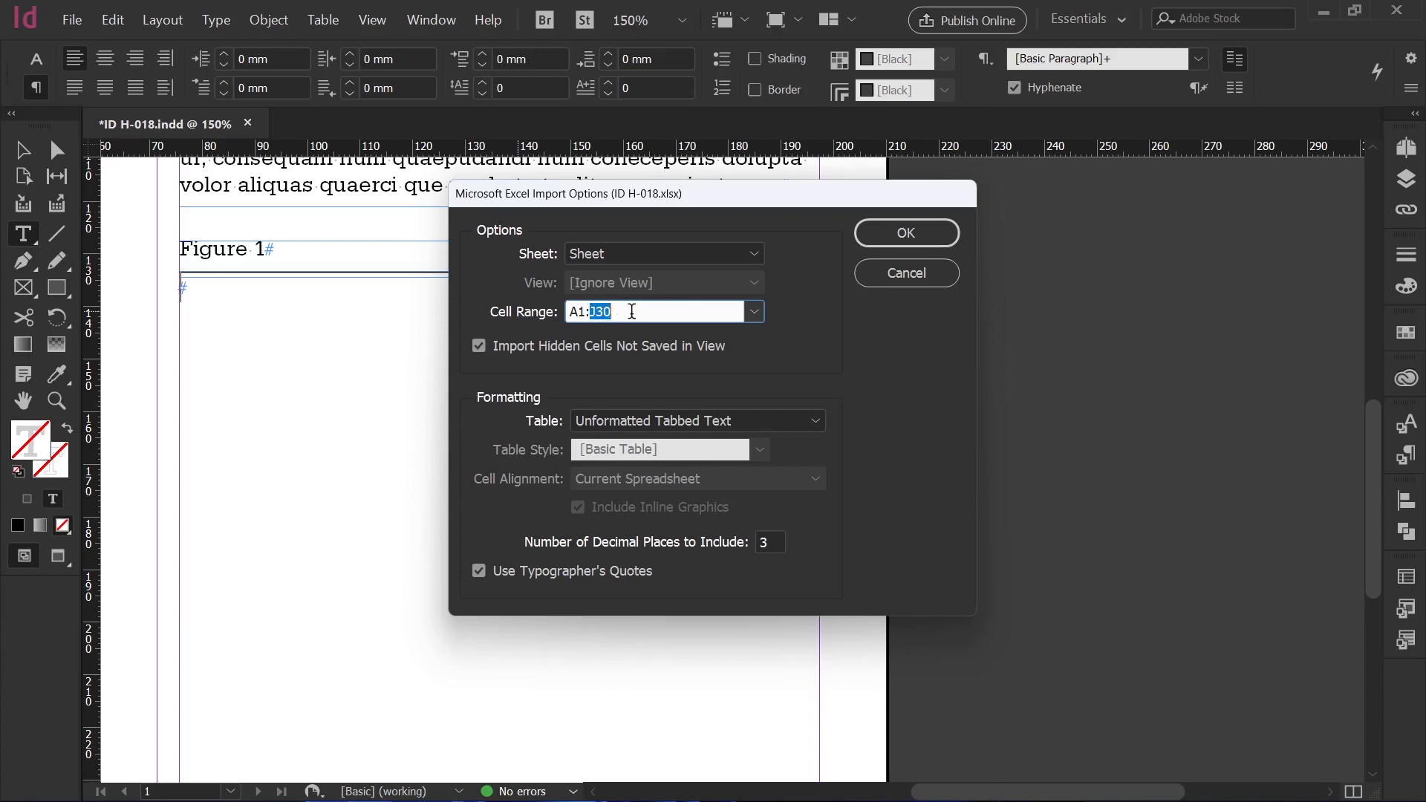
{"action": "type", "text": "G11"}
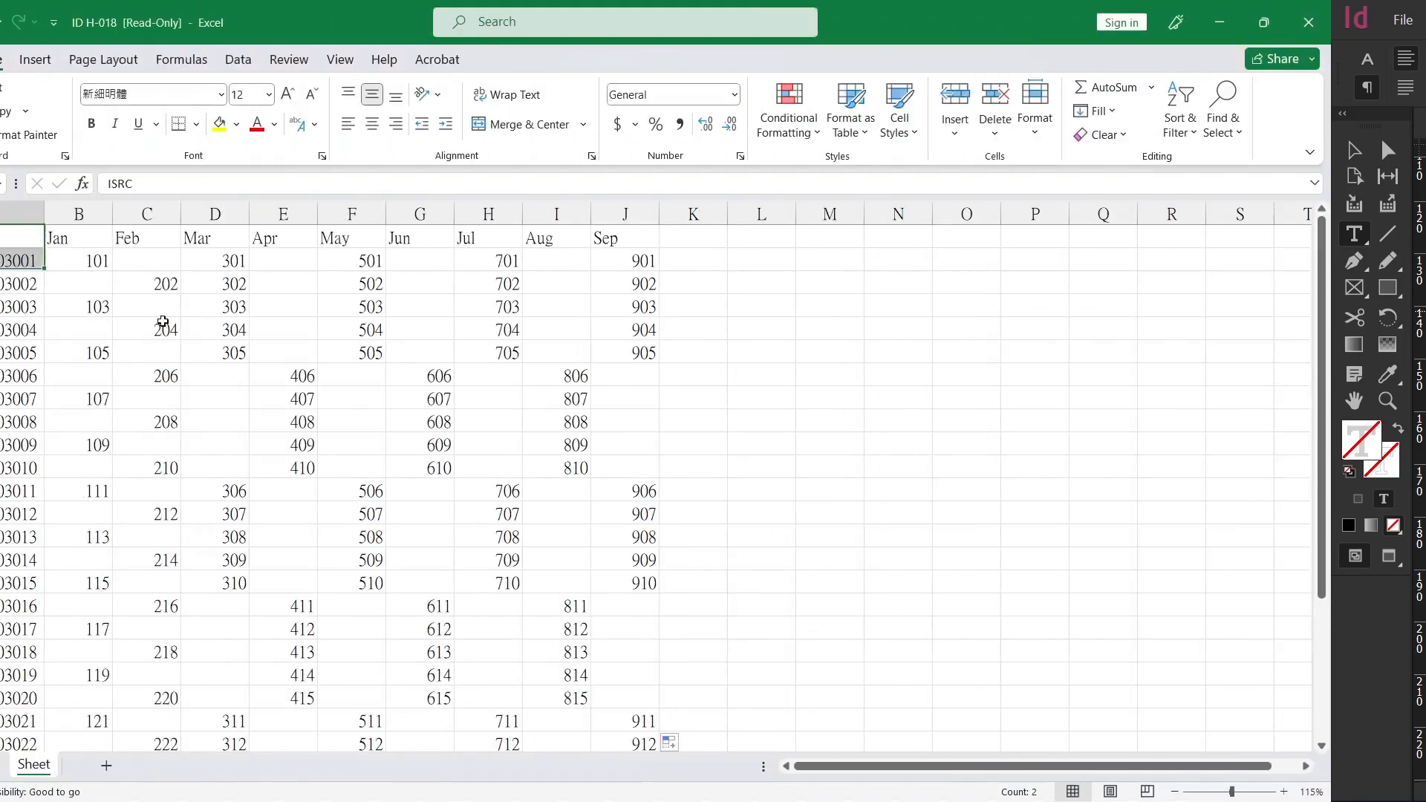
{"action": "left_click_drag", "start_coordinate": [74, 238], "coordinate": [523, 474]}
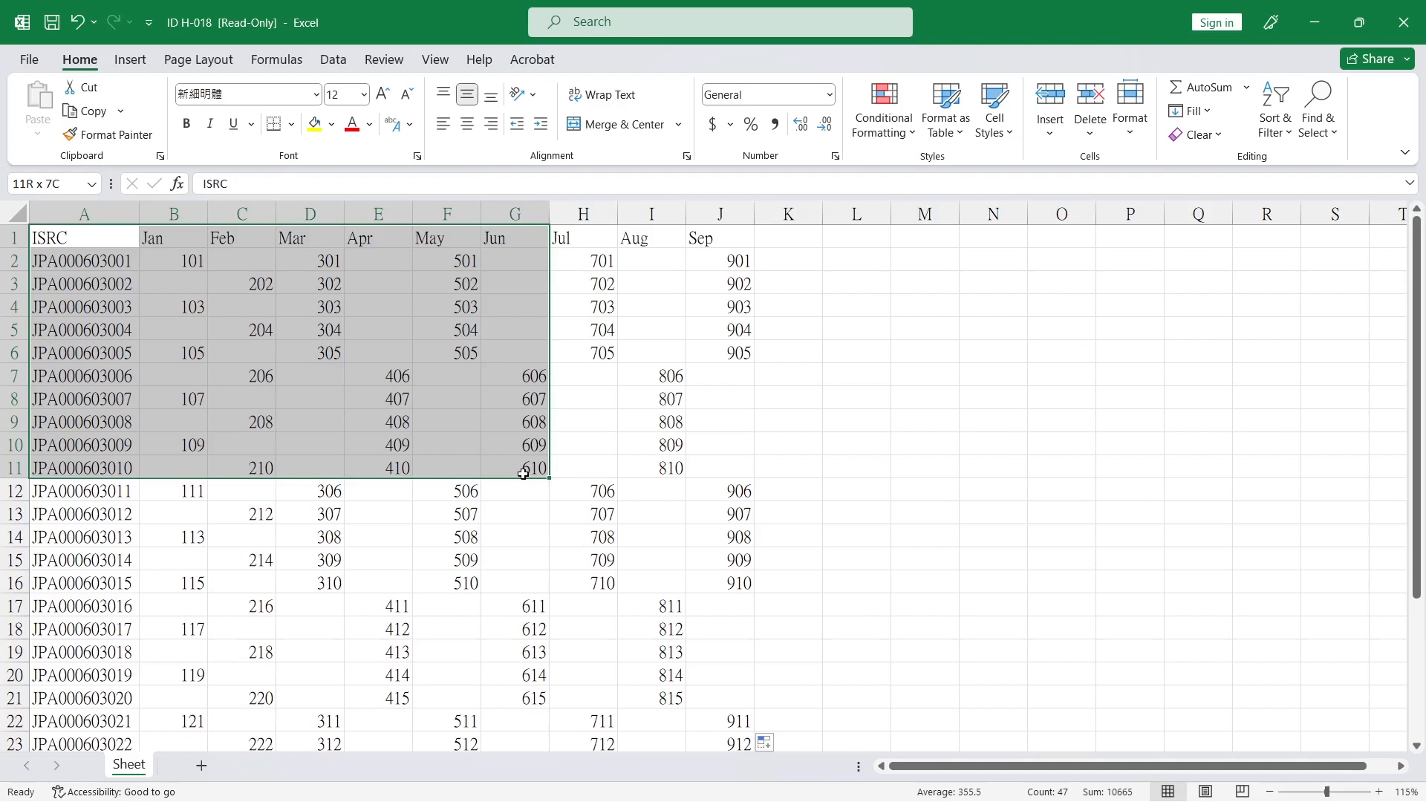
{"action": "scroll", "coordinate": [603, 594], "scroll_direction": "down", "scroll_amount": 1}
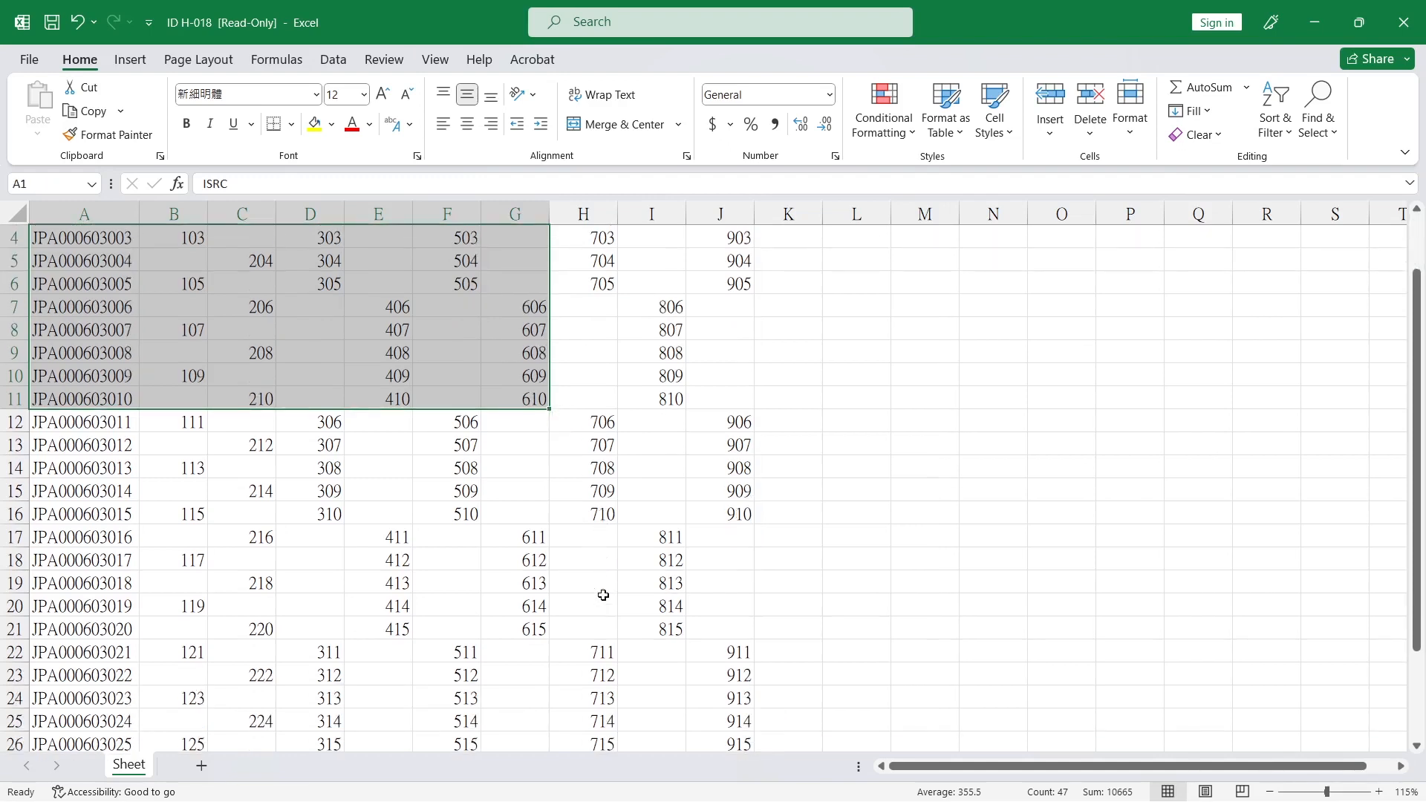
{"action": "scroll", "coordinate": [603, 595], "scroll_direction": "up", "scroll_amount": 1}
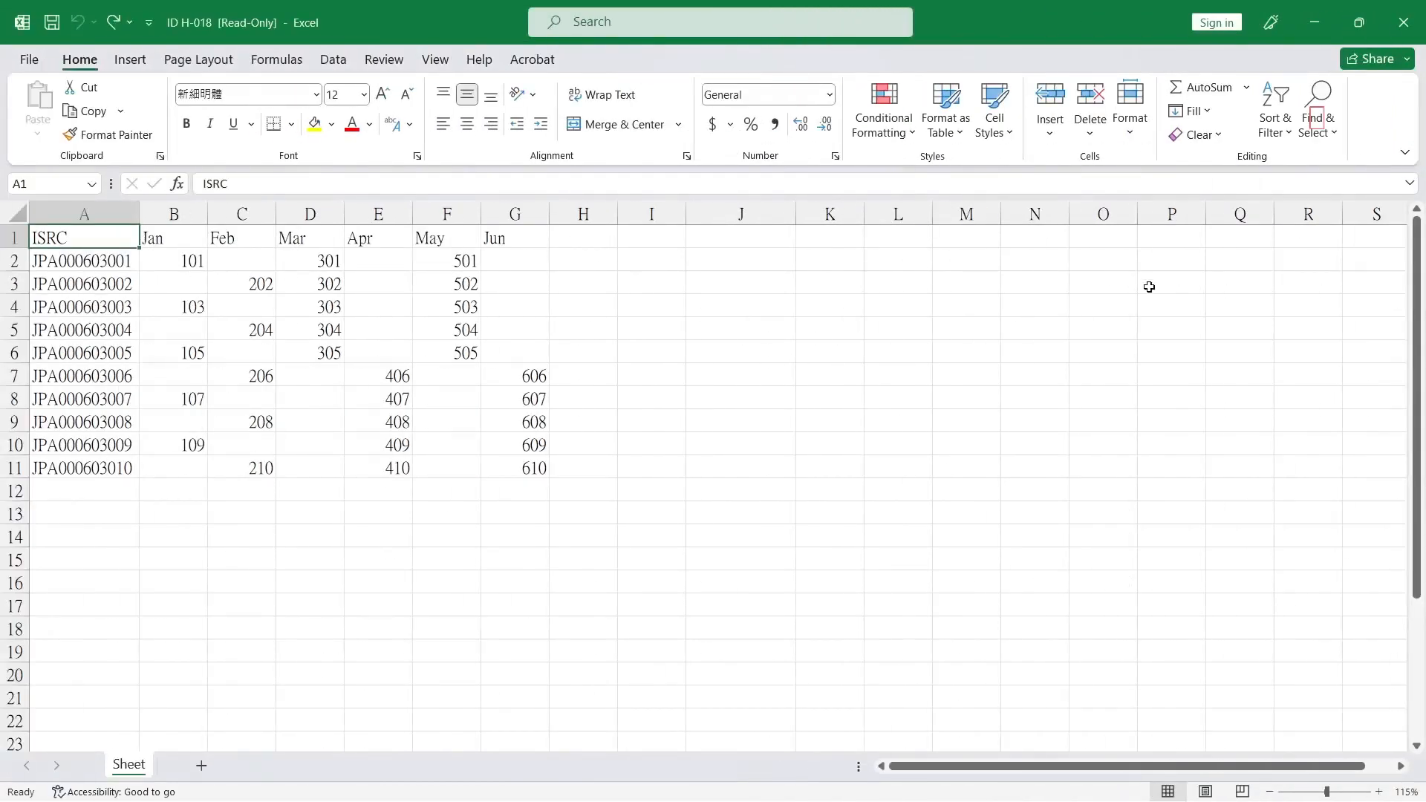
- Select all blank cells with Go To Special in Excel and examine how far the sheet's used range extends
{"action": "left_click", "coordinate": [1330, 125]}
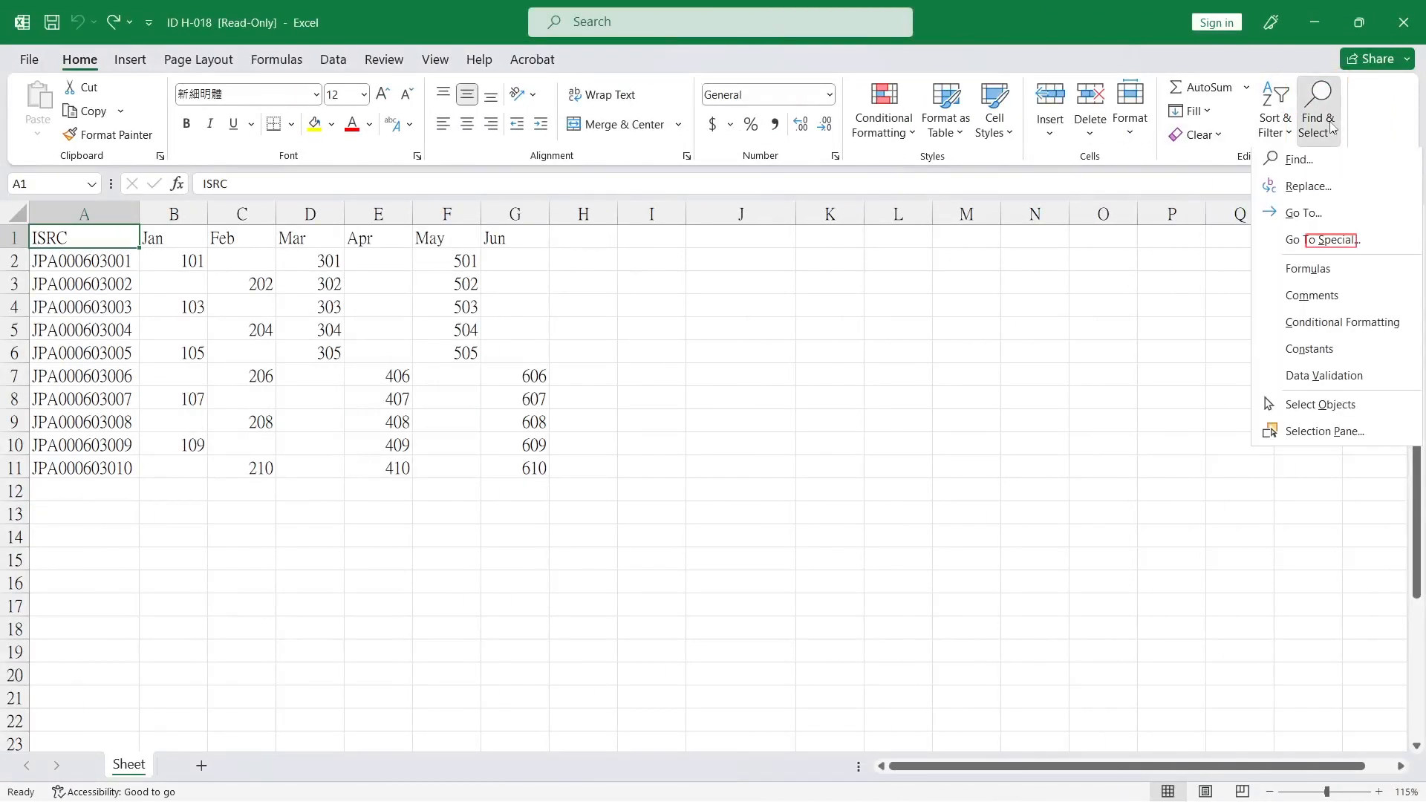
{"action": "left_click", "coordinate": [1308, 245]}
{"action": "left_click", "coordinate": [394, 502]}
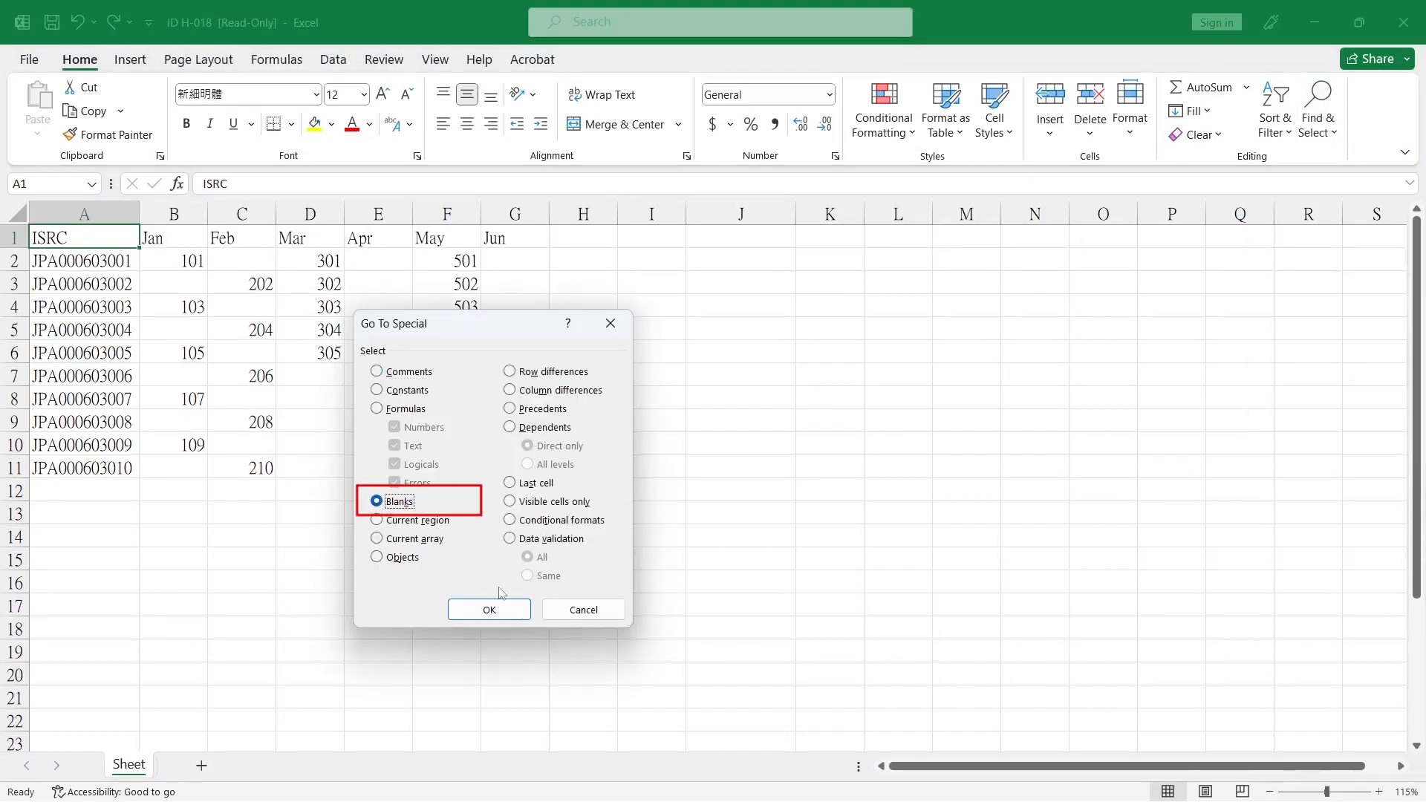
{"action": "left_click", "coordinate": [516, 613]}
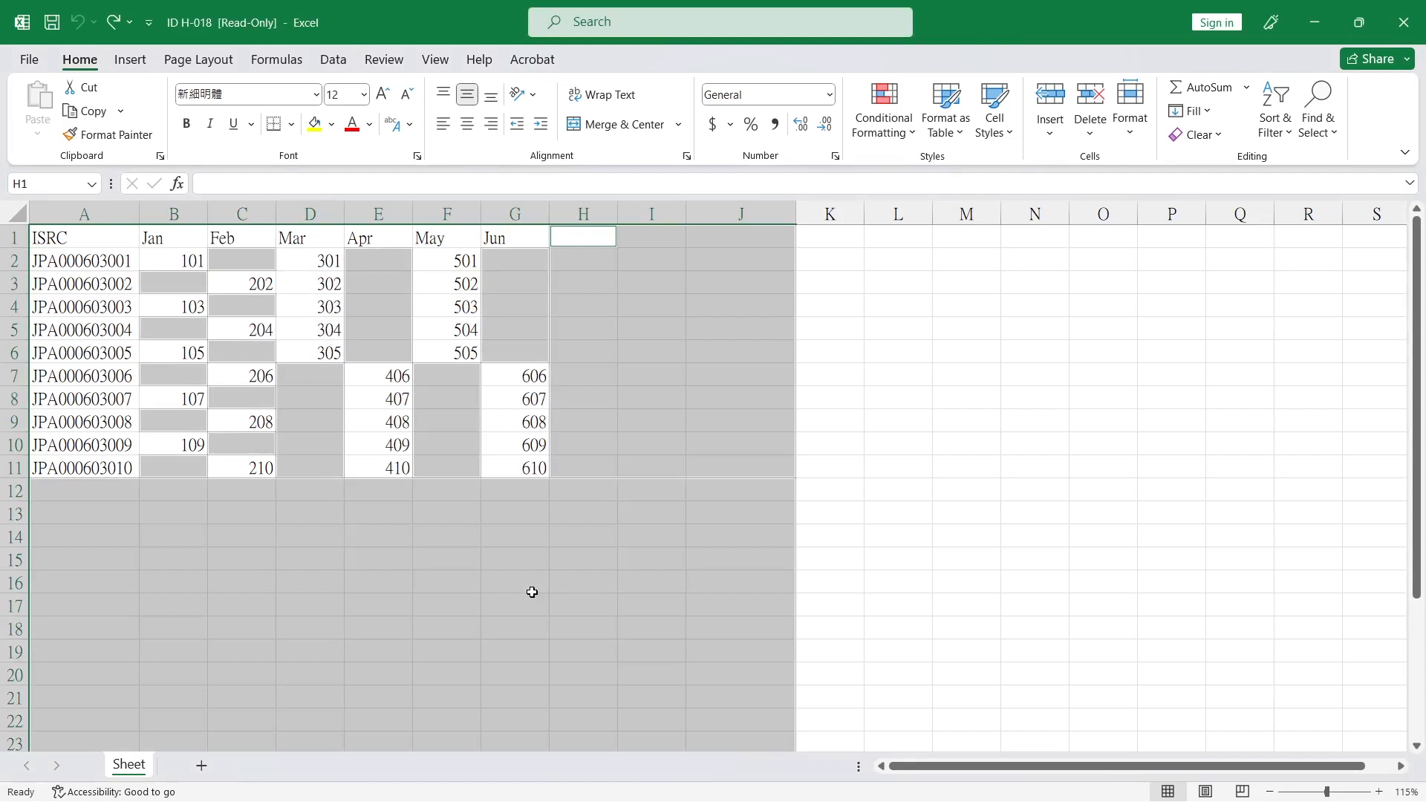
{"action": "scroll", "coordinate": [532, 592], "scroll_direction": "down", "scroll_amount": 4}
{"action": "scroll", "coordinate": [532, 592], "scroll_direction": "up", "scroll_amount": 4}
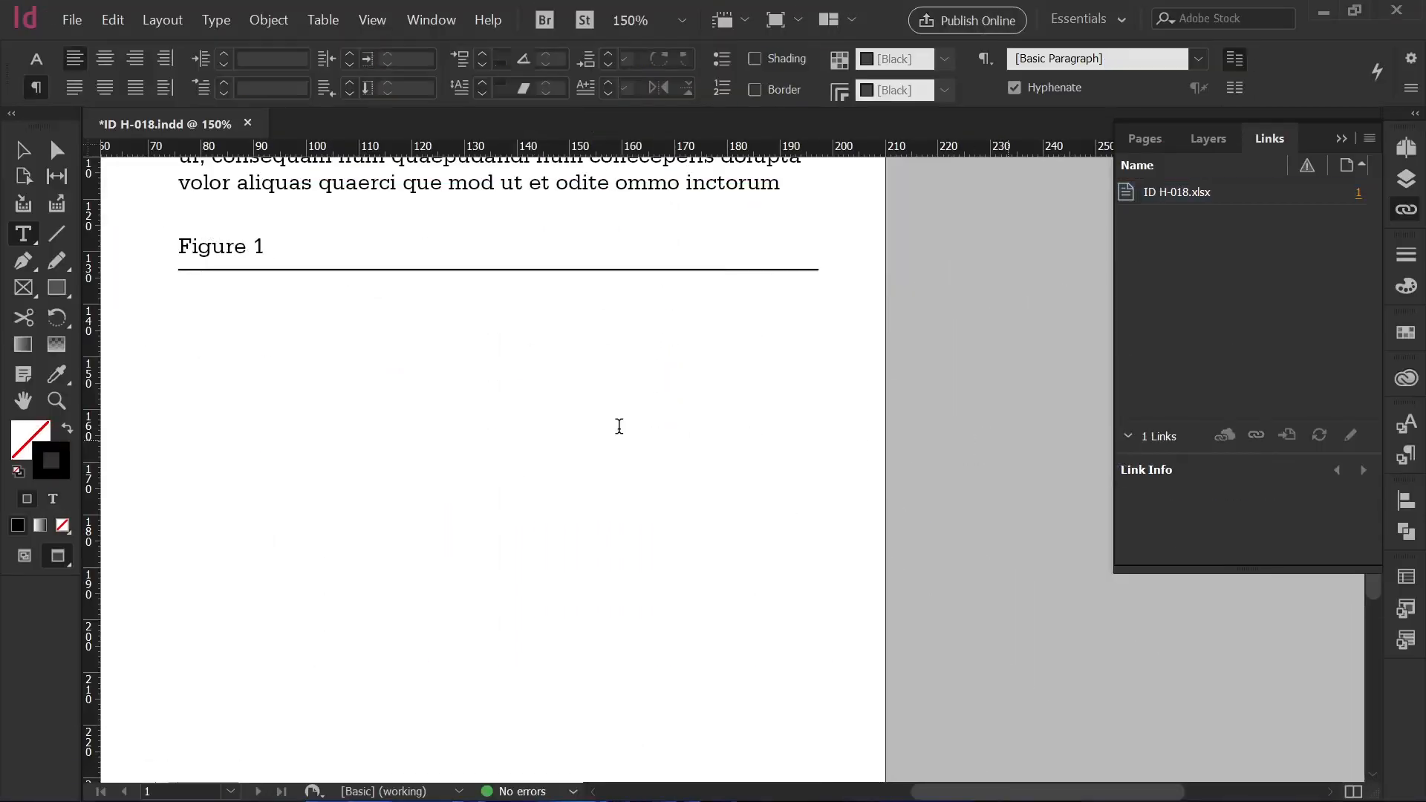
- Place the ID H-018 workbook below Figure 1 in InDesign as an Unformatted Table with range A1:G11 and the TB table style
{"action": "left_click", "coordinate": [620, 430]}
{"action": "key", "text": "ctrl+d"}
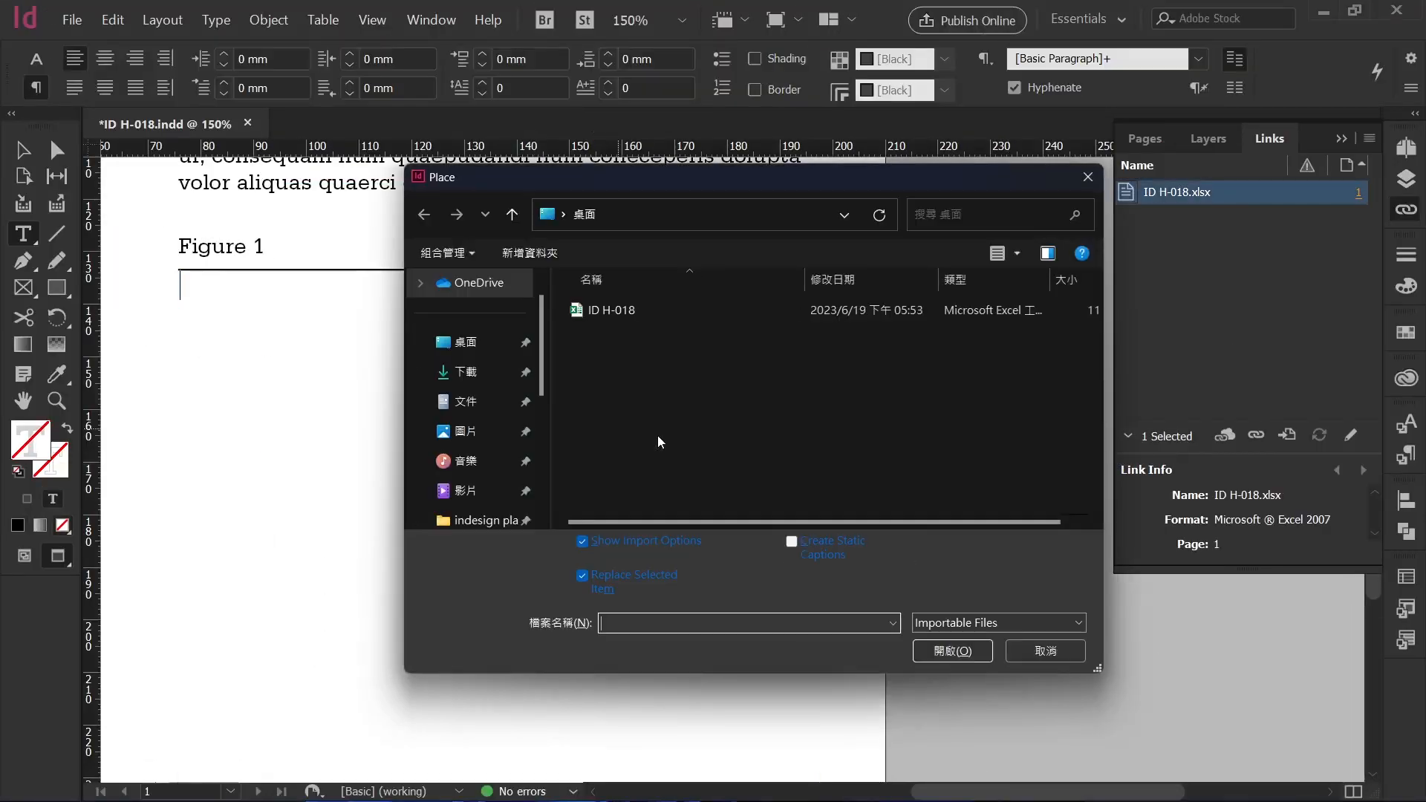
{"action": "left_click", "coordinate": [615, 309]}
{"action": "left_click", "coordinate": [949, 646]}
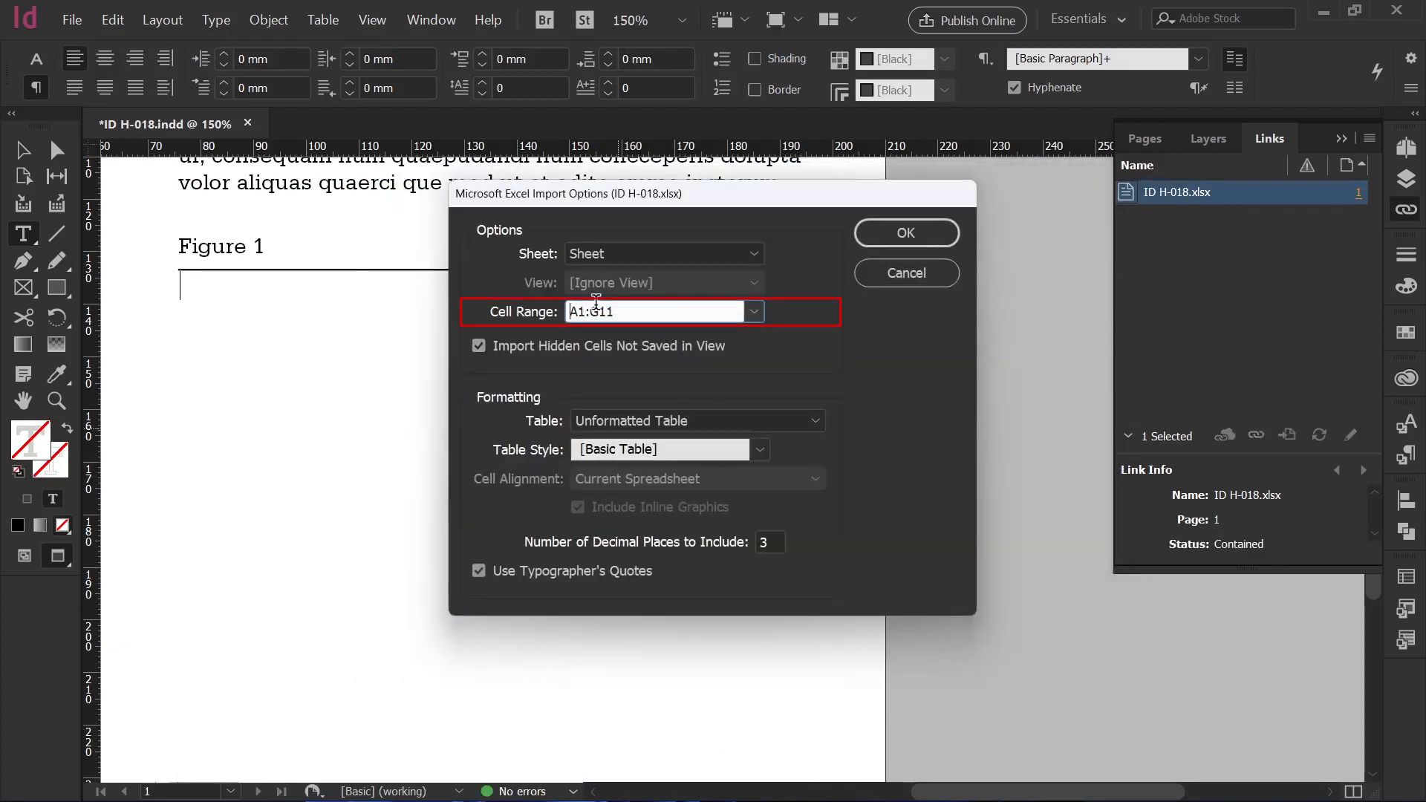
{"action": "left_click", "coordinate": [657, 449]}
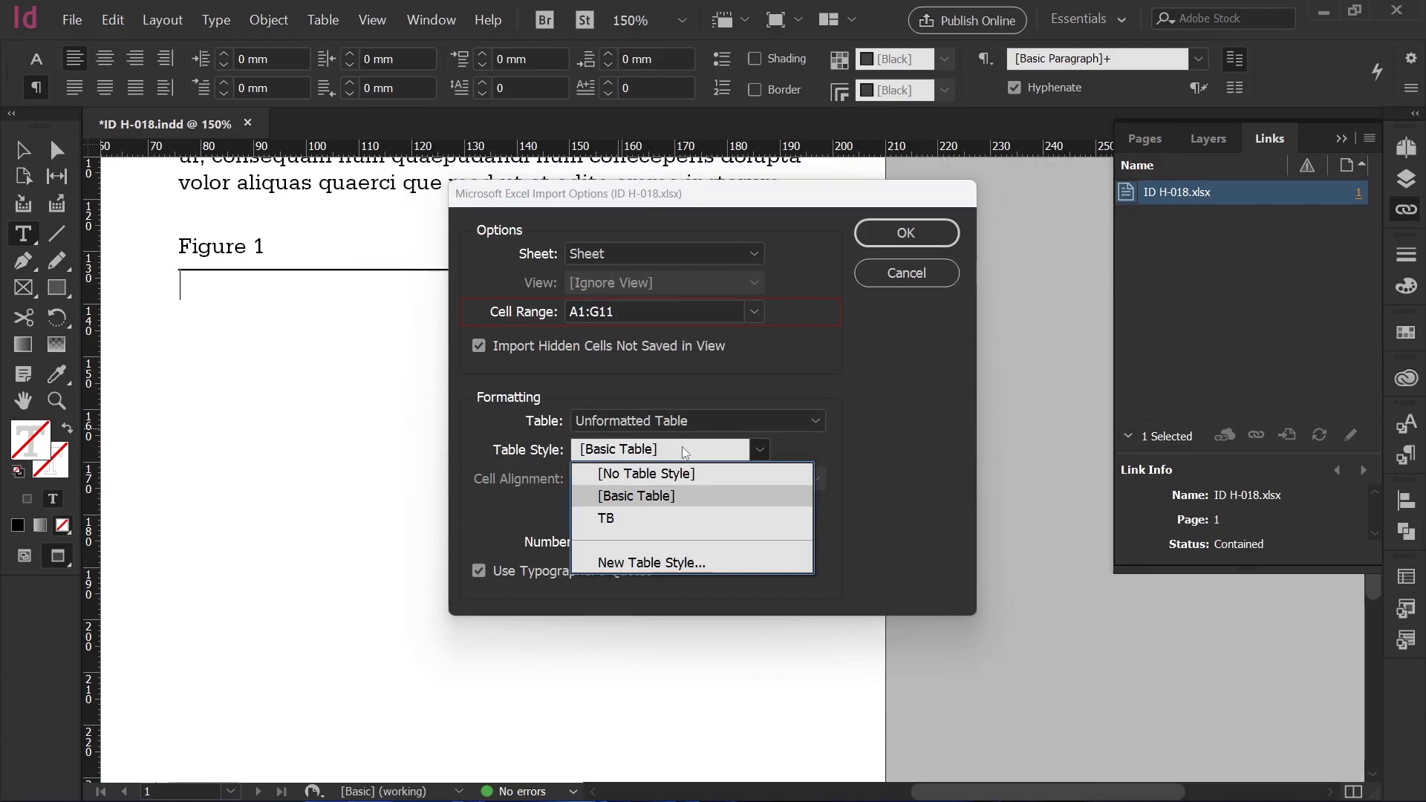
{"action": "left_click", "coordinate": [652, 519]}
{"action": "left_click", "coordinate": [906, 233]}
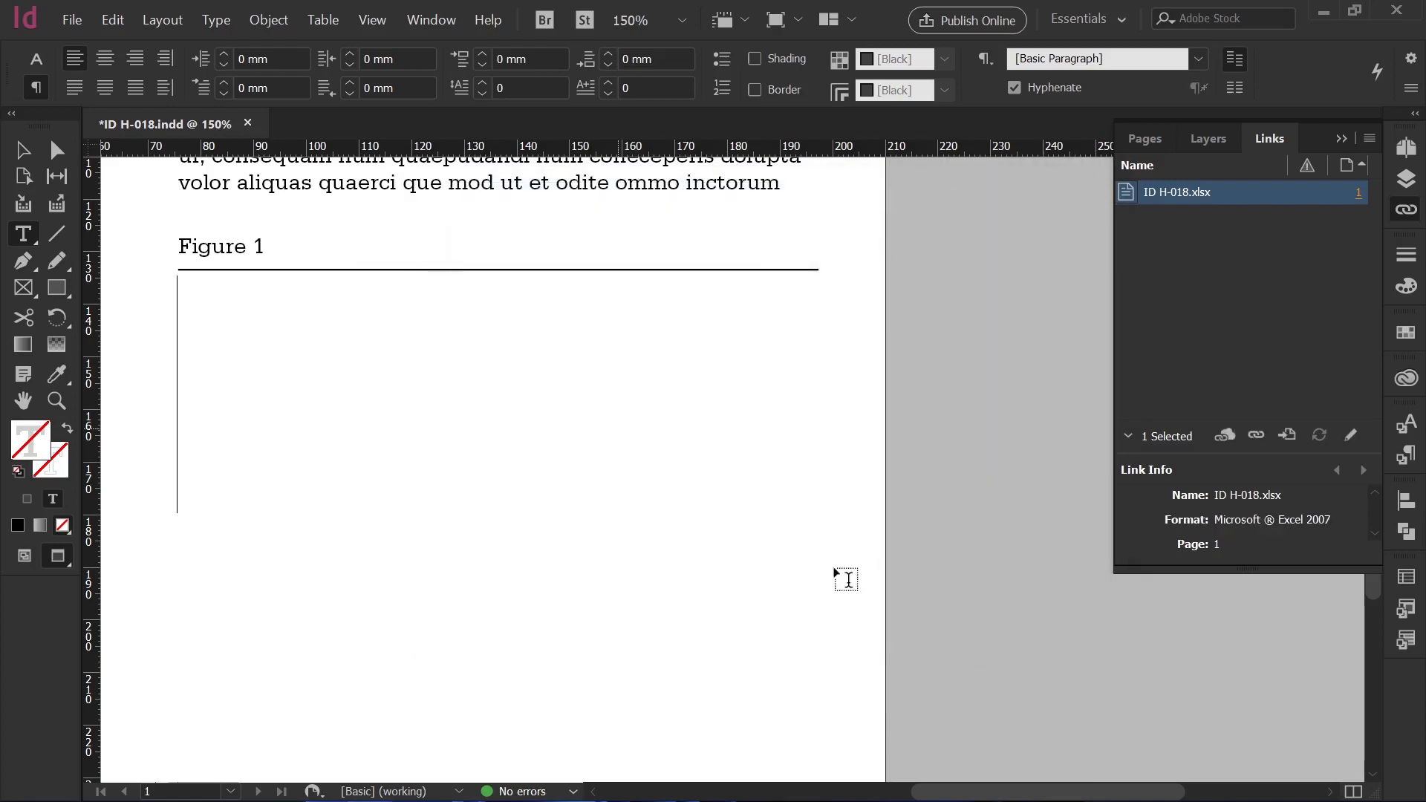
- Widen the ISRC column of the newly placed table and distribute its Jan to Jun columns evenly within the frame width
{"action": "left_click_drag", "start_coordinate": [318, 312], "coordinate": [355, 313]}
{"action": "left_click_drag", "start_coordinate": [801, 320], "coordinate": [729, 322]}
{"action": "left_click_drag", "start_coordinate": [394, 317], "coordinate": [787, 566]}
{"action": "right_click", "coordinate": [672, 424]}
{"action": "left_click", "coordinate": [757, 653]}
- Convert the ISRC and month names row of the new table to a header row
{"action": "left_click", "coordinate": [179, 291]}
{"action": "right_click", "coordinate": [179, 291]}
{"action": "left_click", "coordinate": [274, 478]}
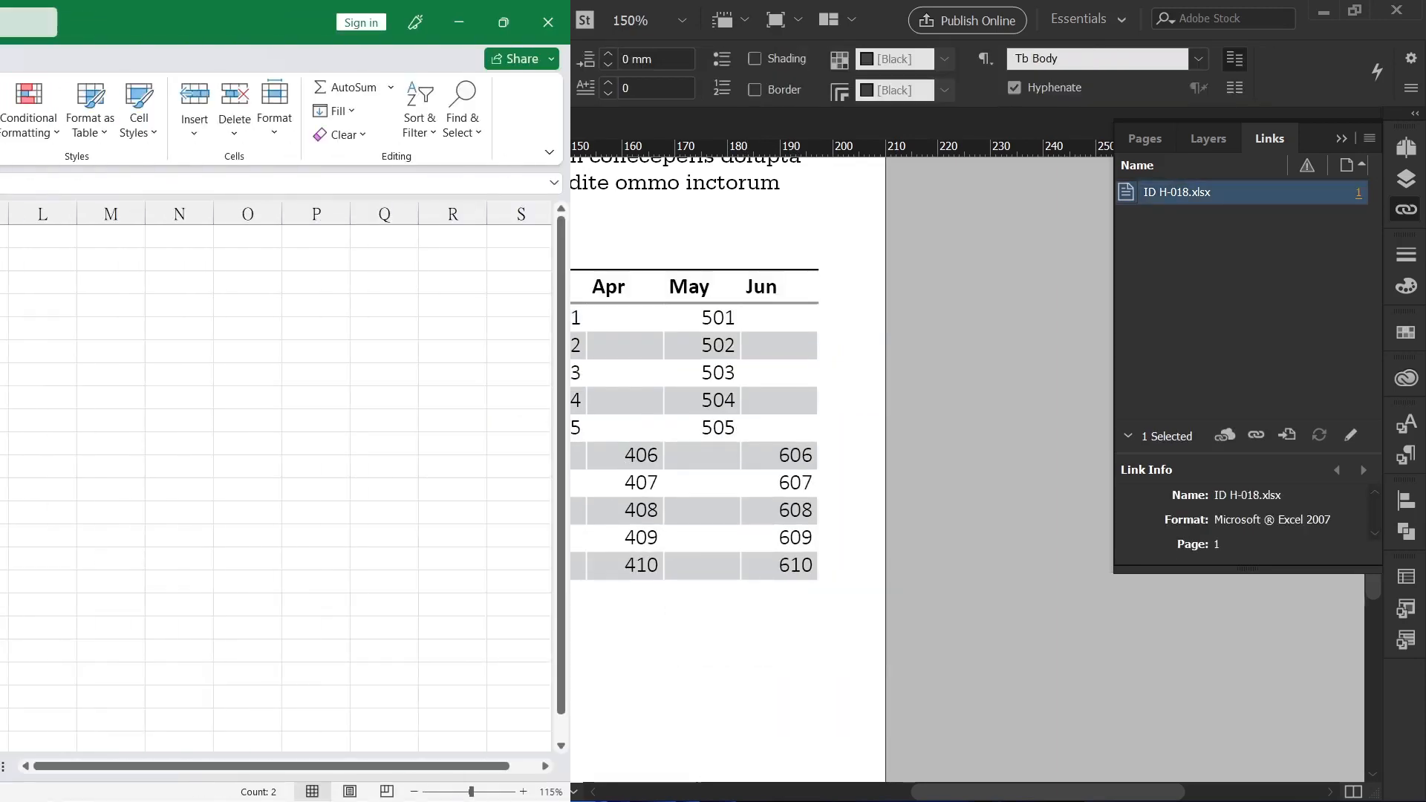
- Extend the A2:G11 series down to row 21 in Excel, and update the modified workbook link in InDesign, accepting the loss of edits
{"action": "left_click_drag", "start_coordinate": [82, 261], "coordinate": [399, 472]}
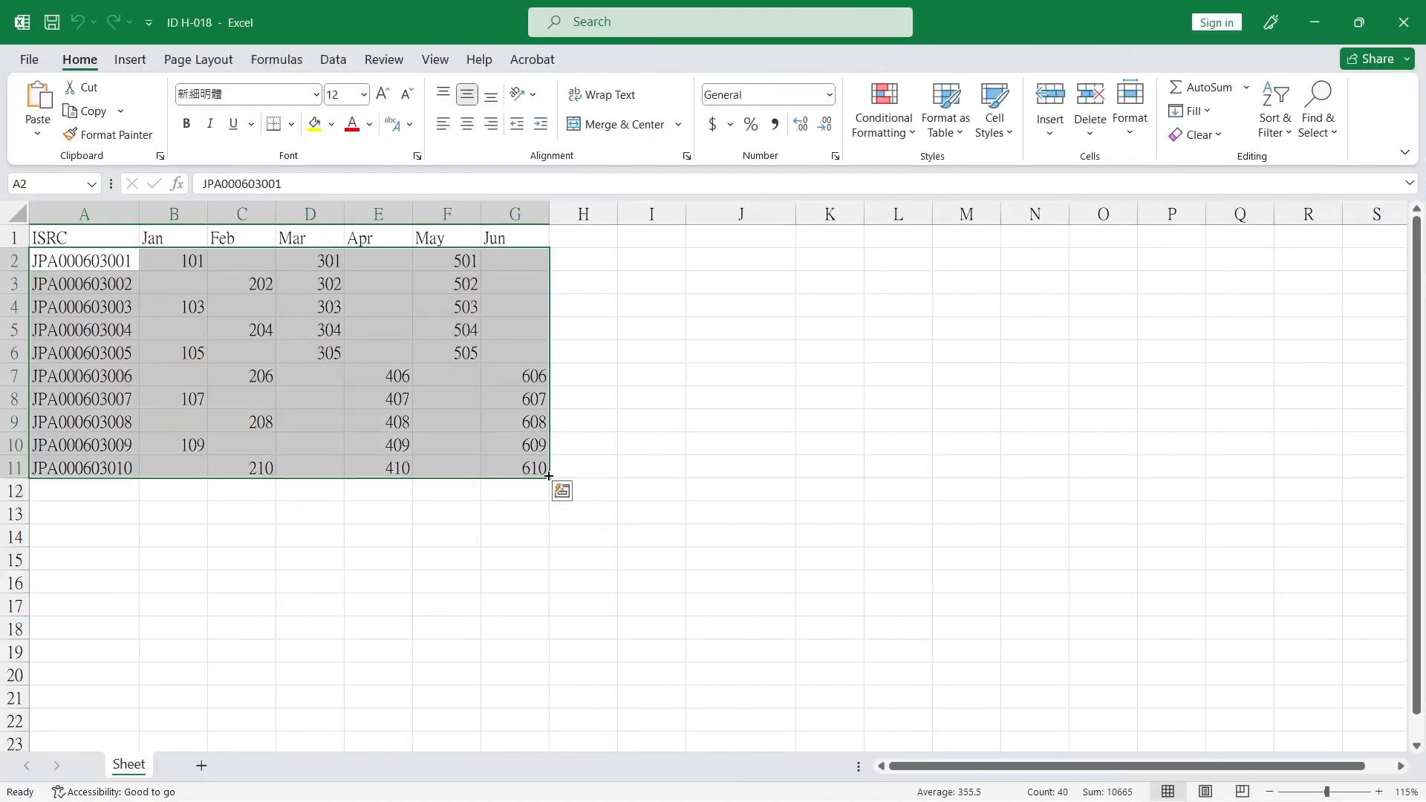
{"action": "left_click_drag", "start_coordinate": [549, 476], "coordinate": [531, 697]}
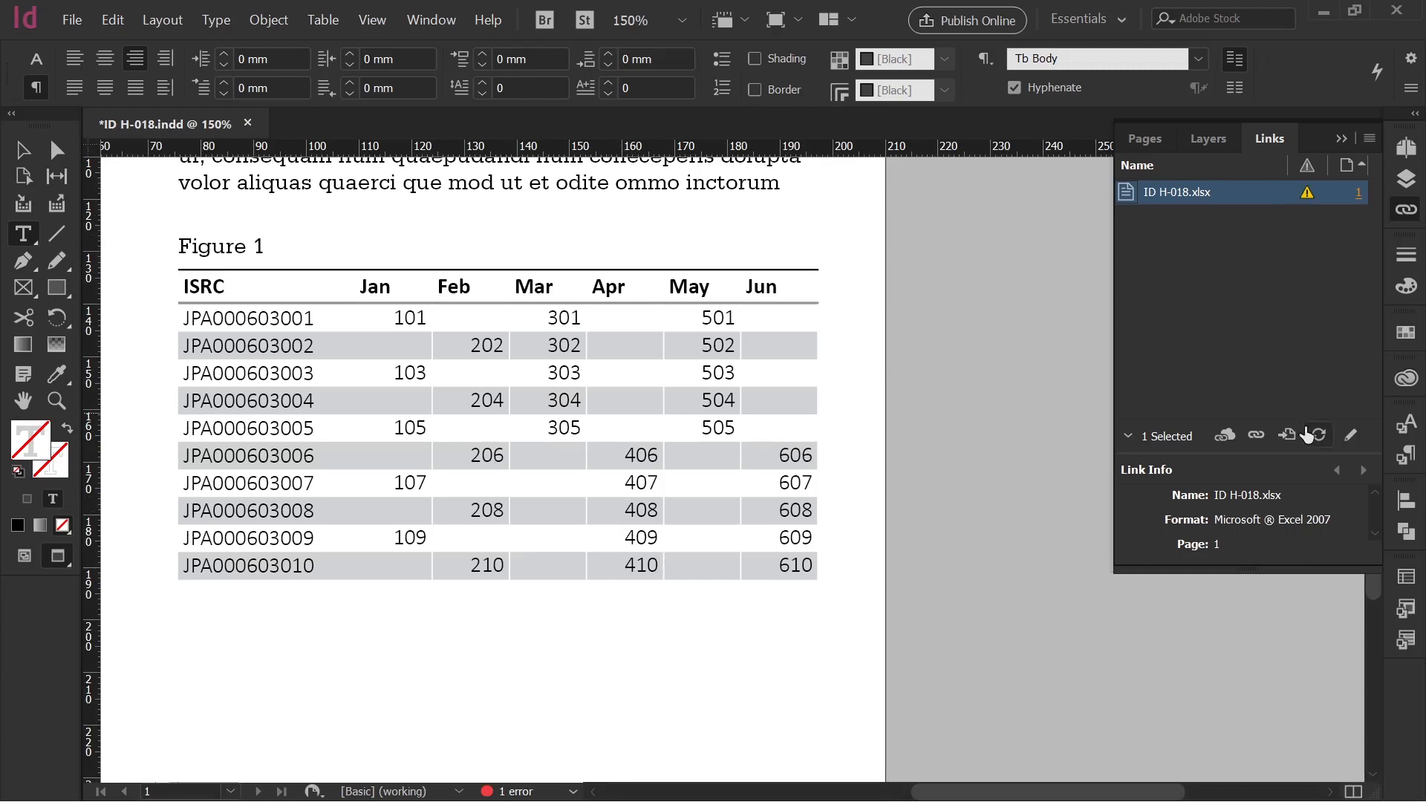
{"action": "left_click", "coordinate": [1321, 438]}
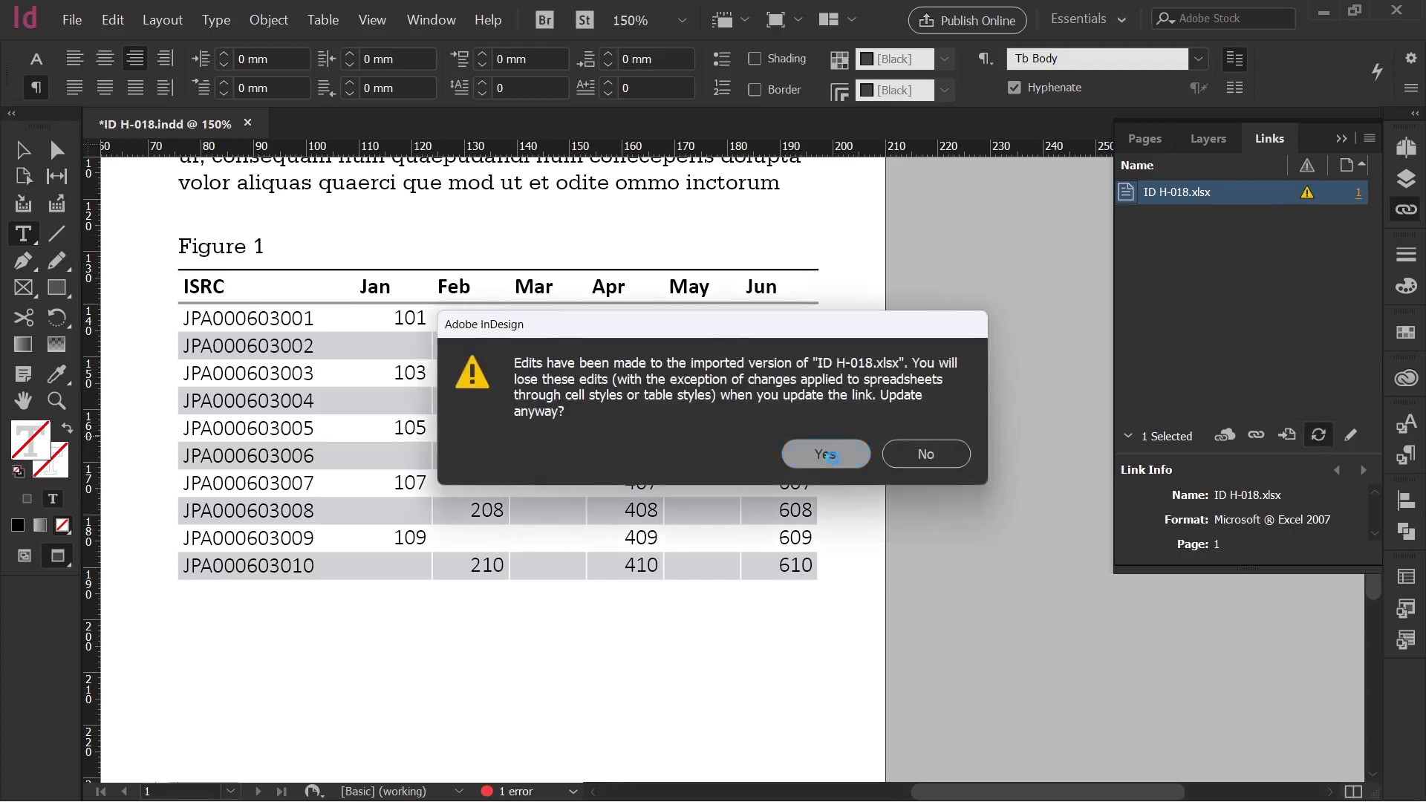
{"action": "left_click", "coordinate": [826, 455]}
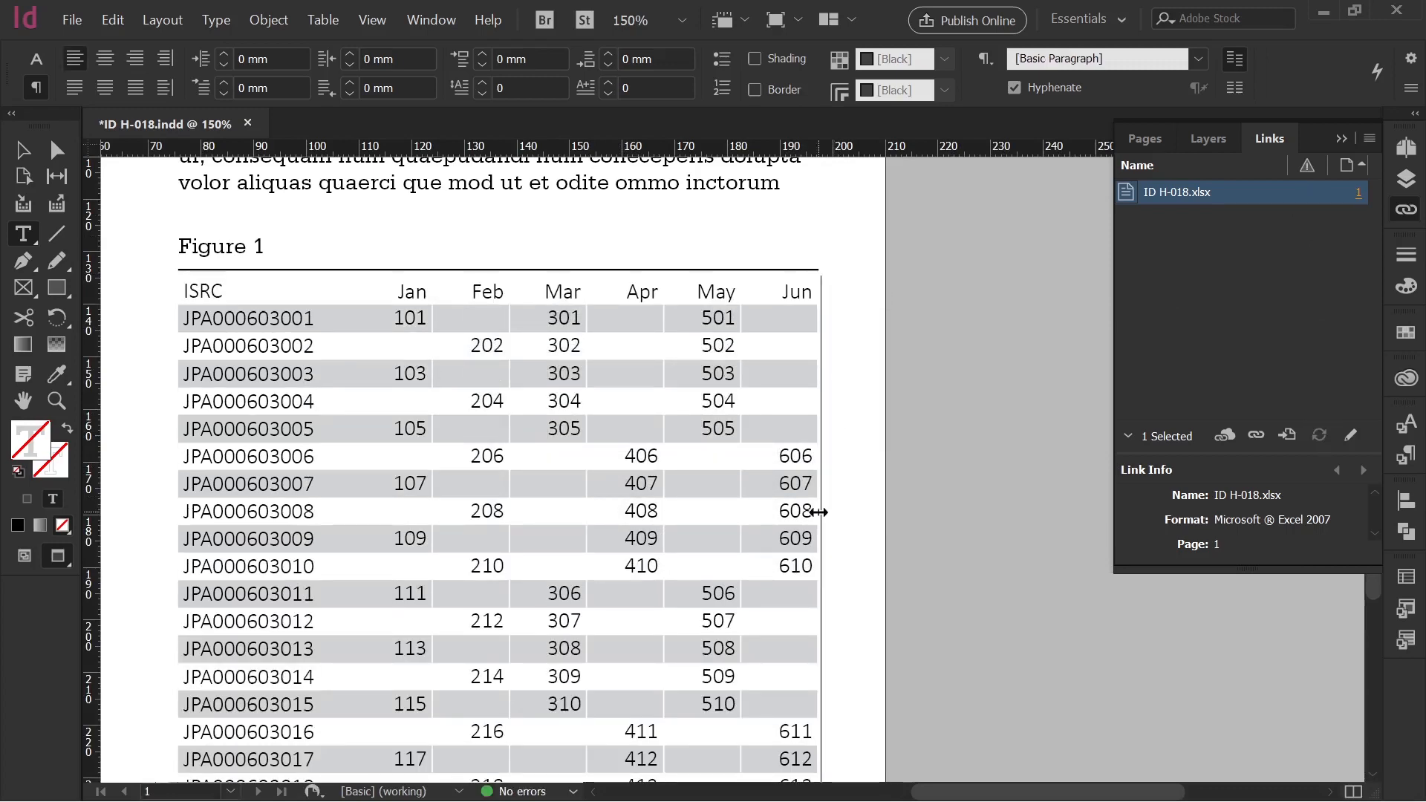